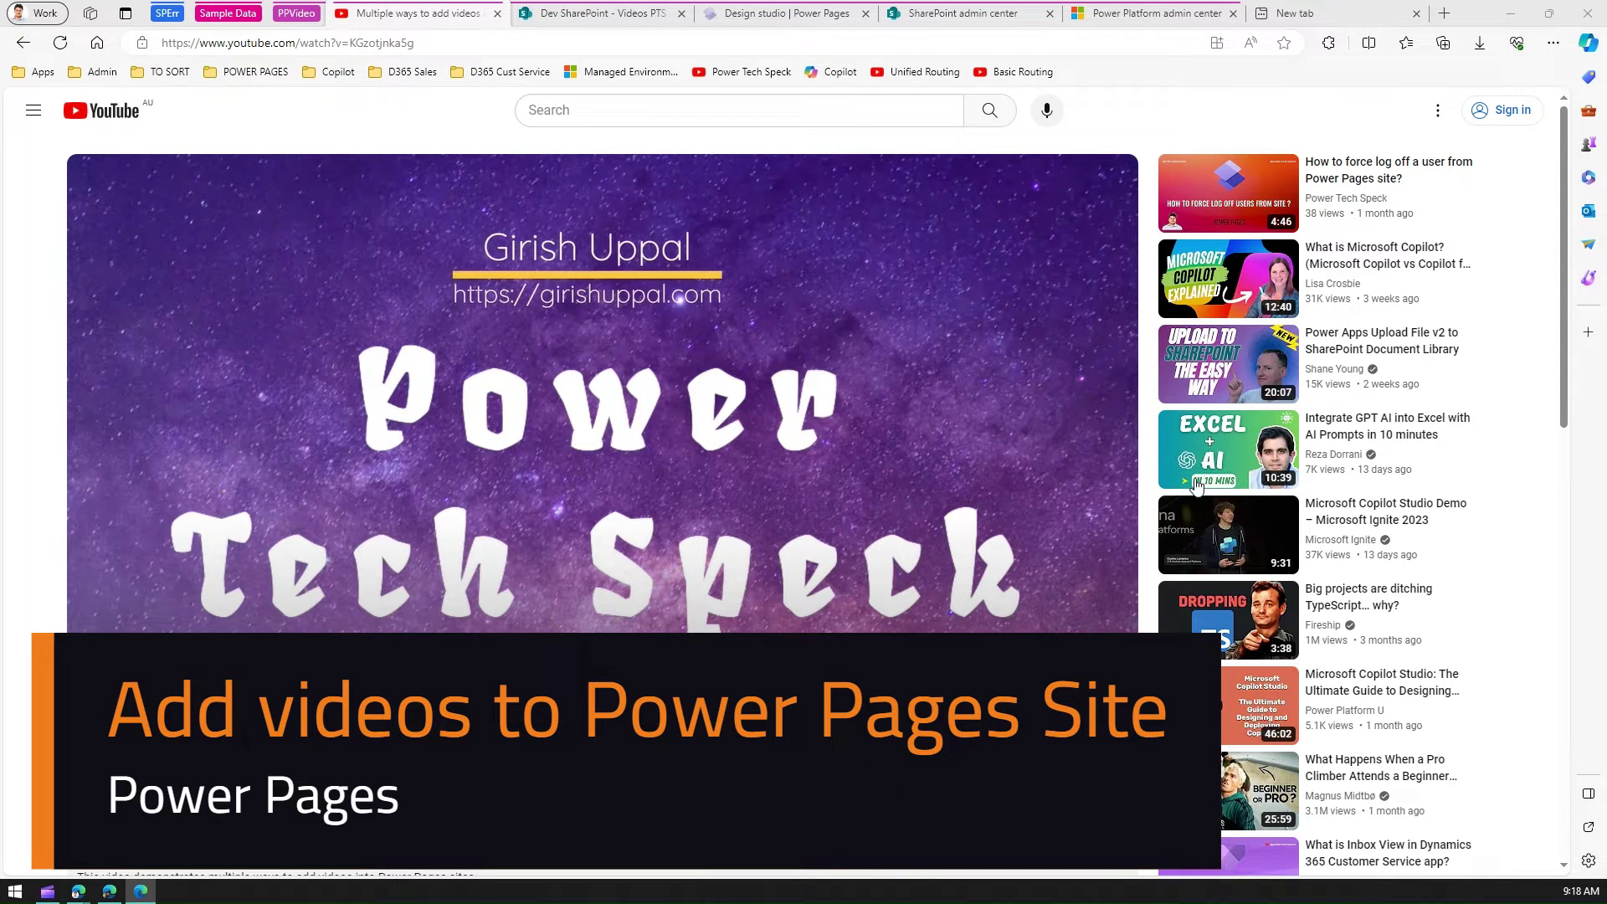
- Scroll to the YouTube comment thread explaining how to build a SharePoint video URL
left_click_drag(1560, 284, 1538, 593)
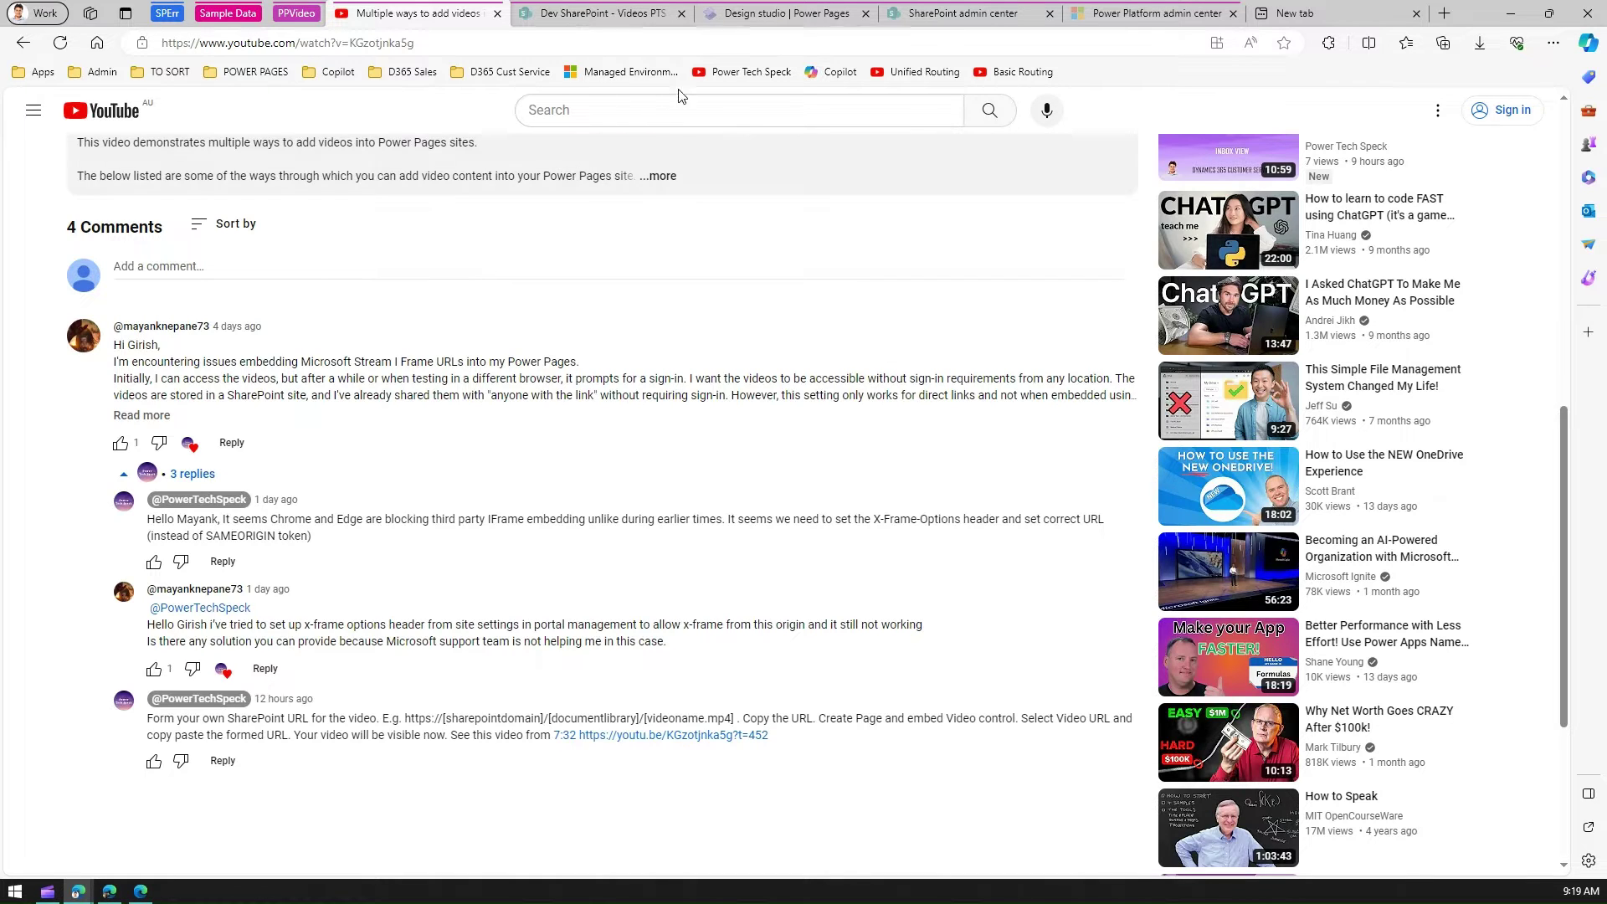
- In Portfolio 2024 setup, confirm Local sign in and Azure AD providers are disabled and visibility is Public
left_click(801, 16)
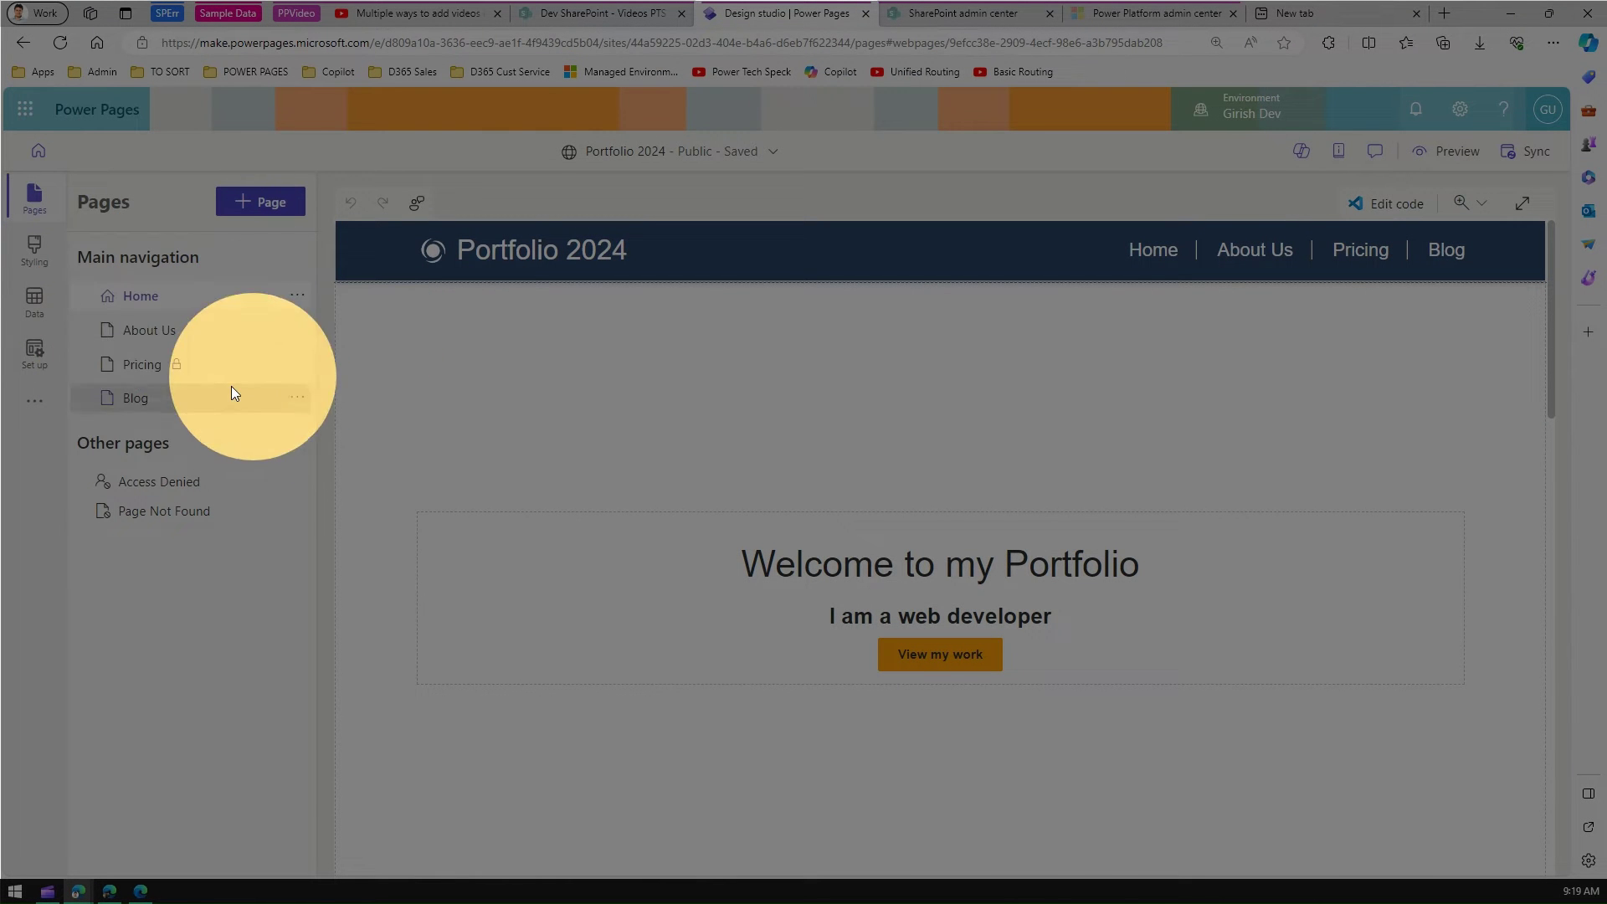
left_click(34, 366)
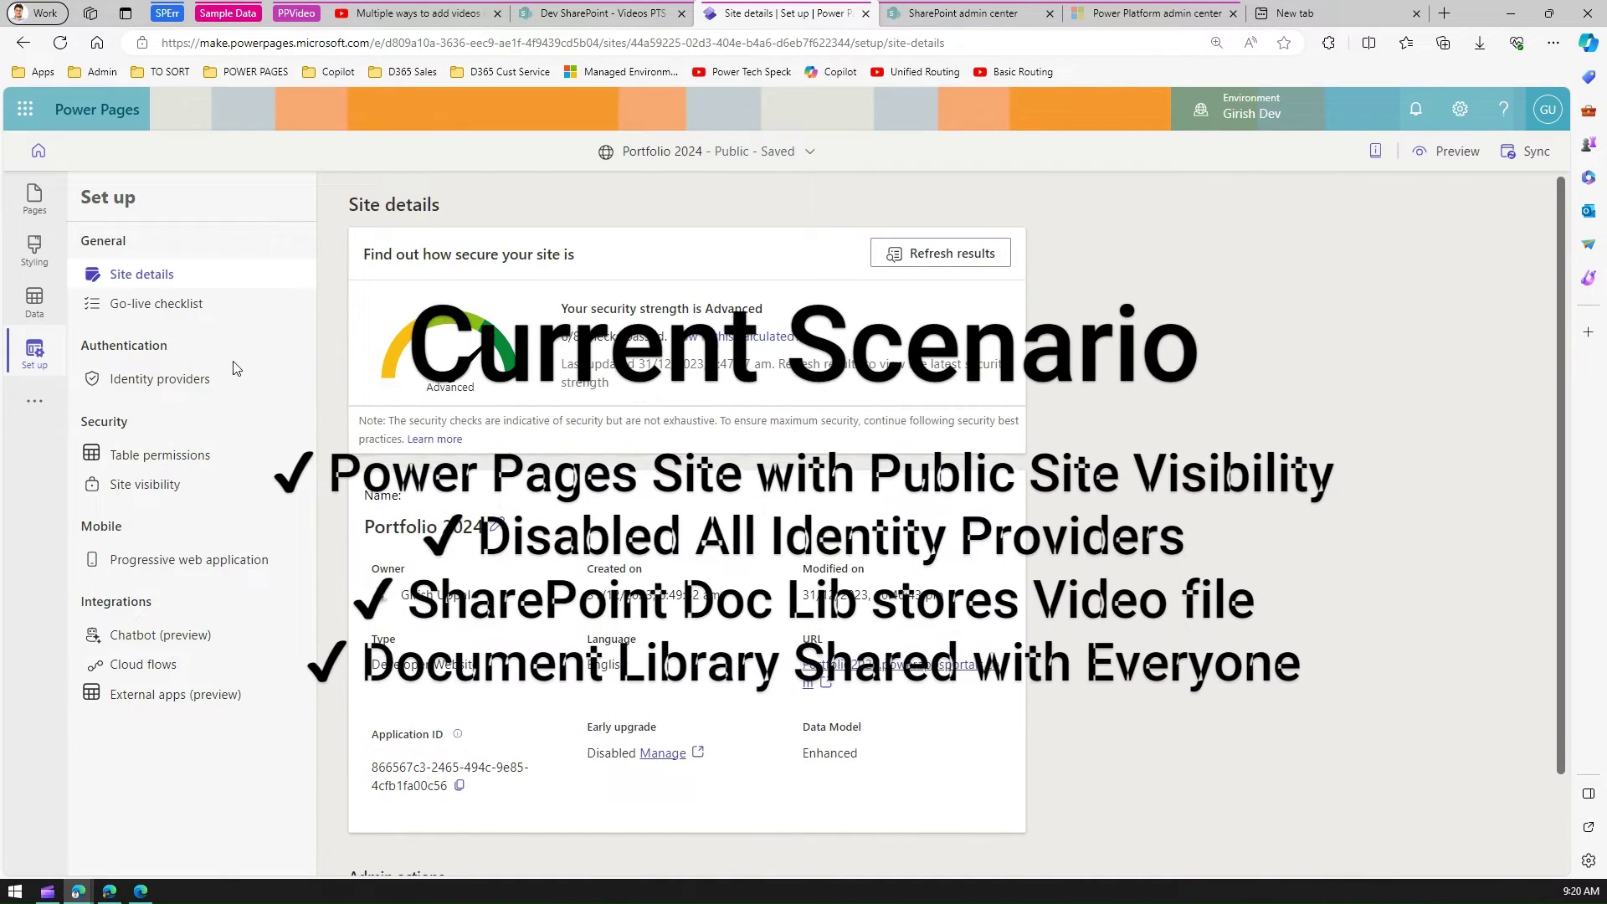
left_click(167, 383)
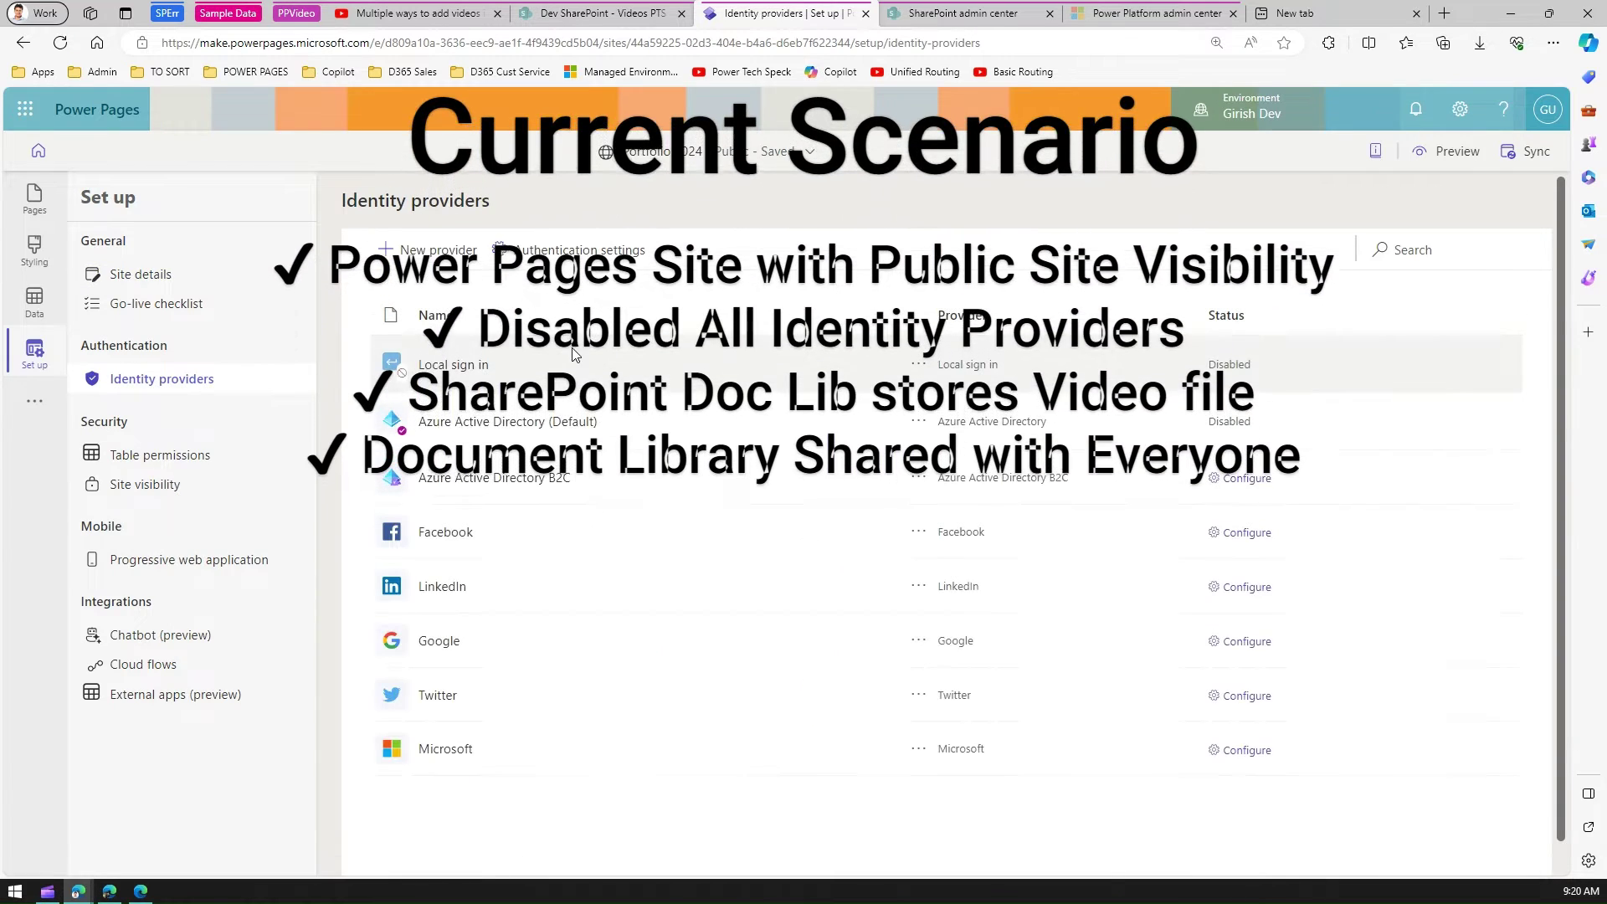
left_click(918, 364)
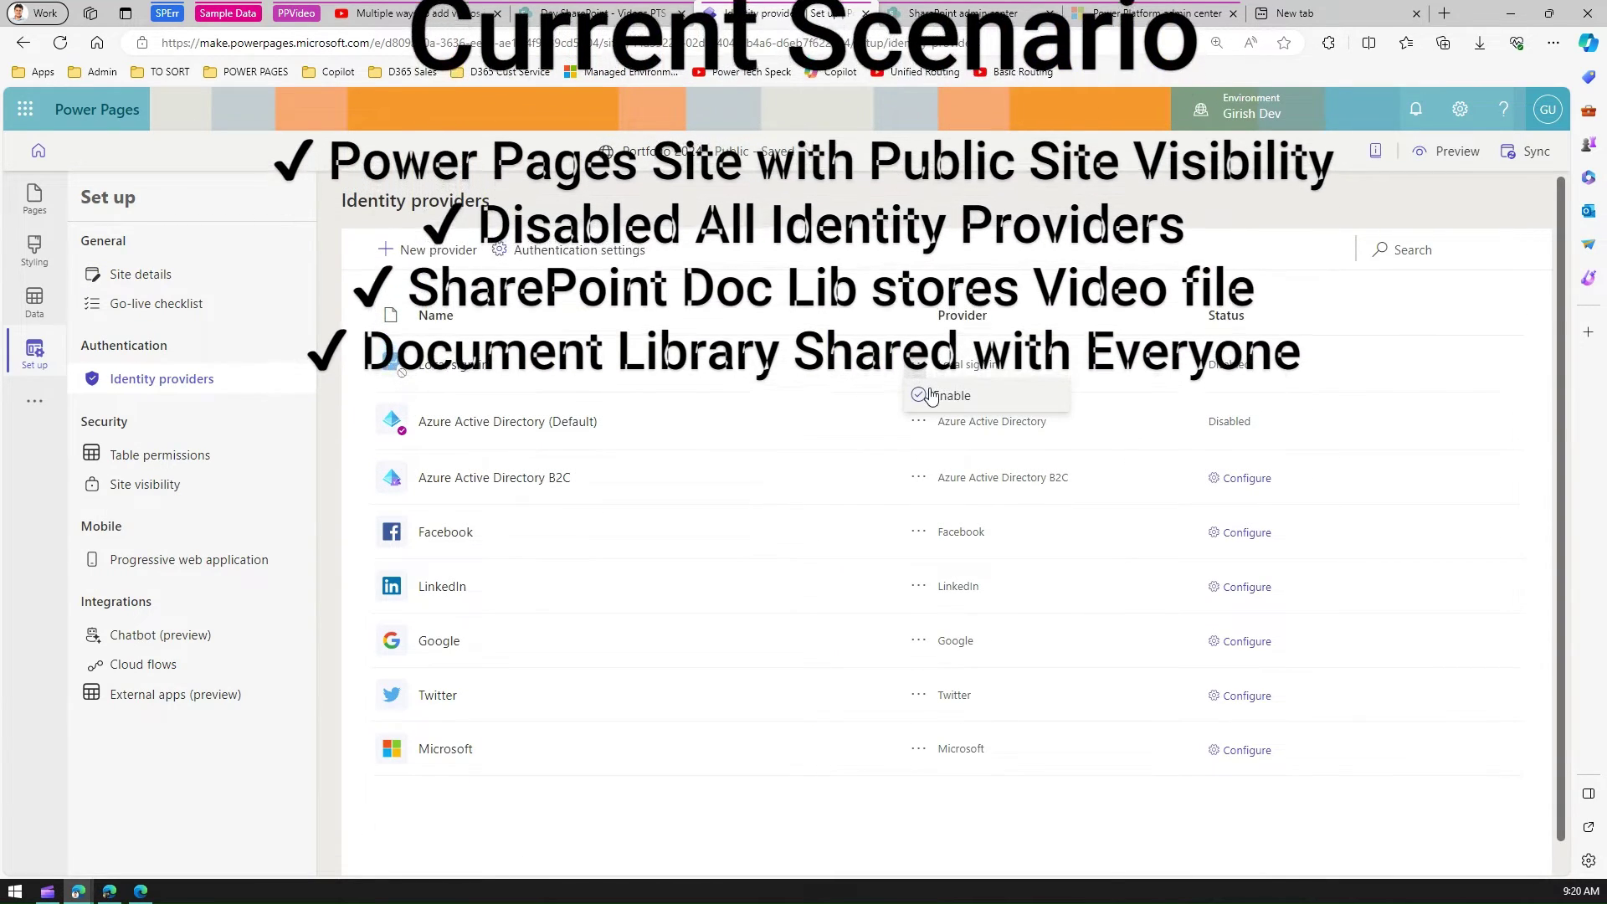
left_click(918, 421)
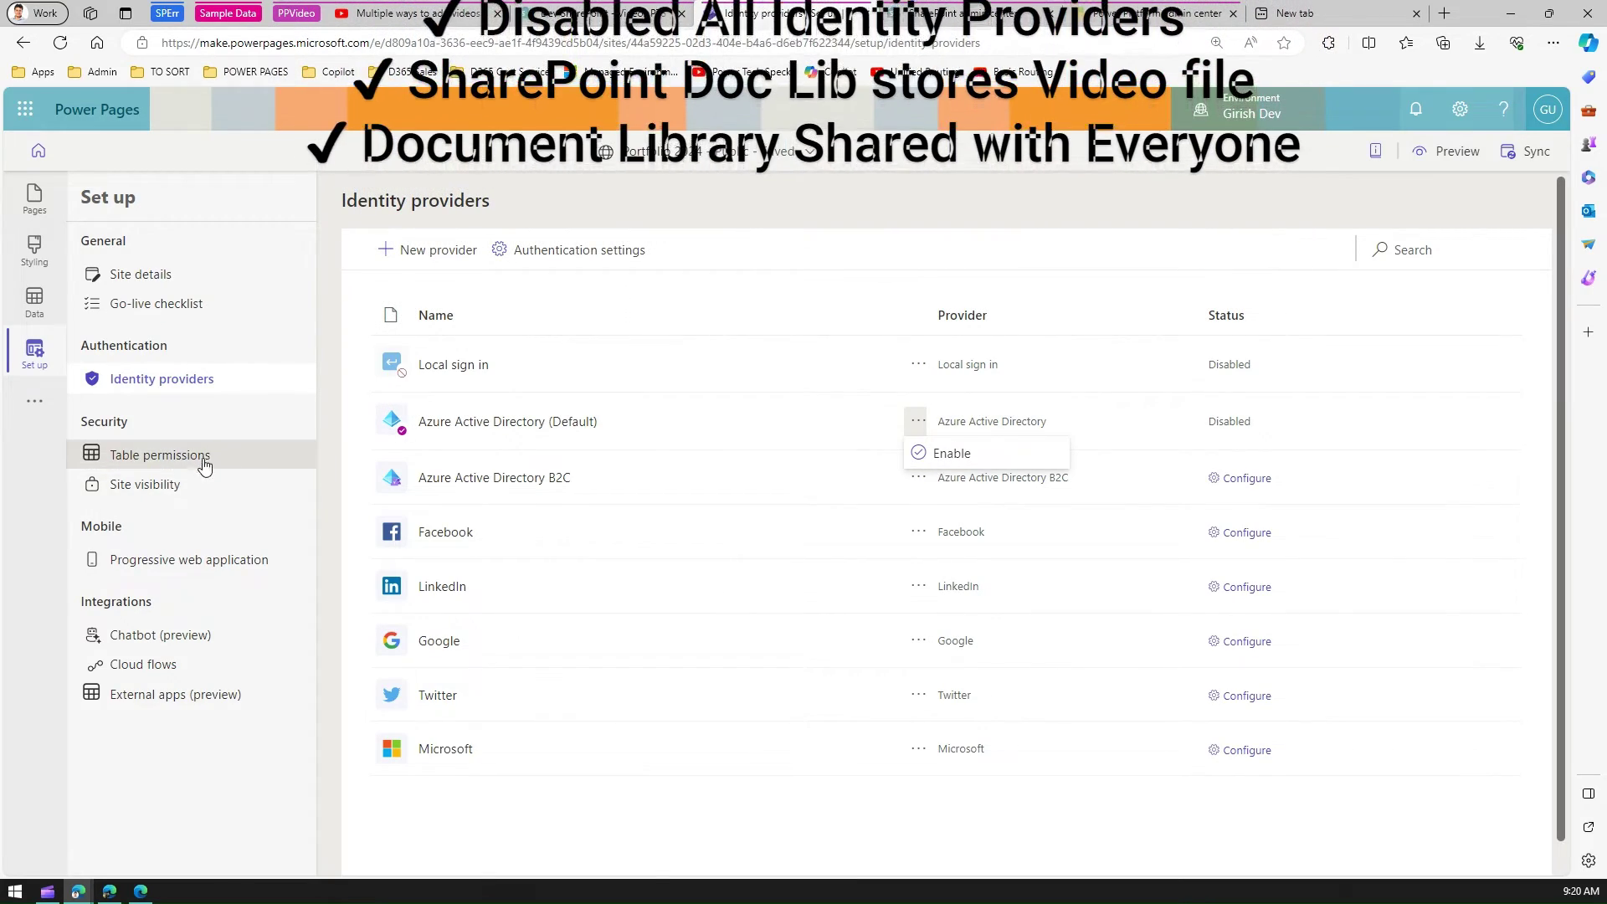
left_click(200, 483)
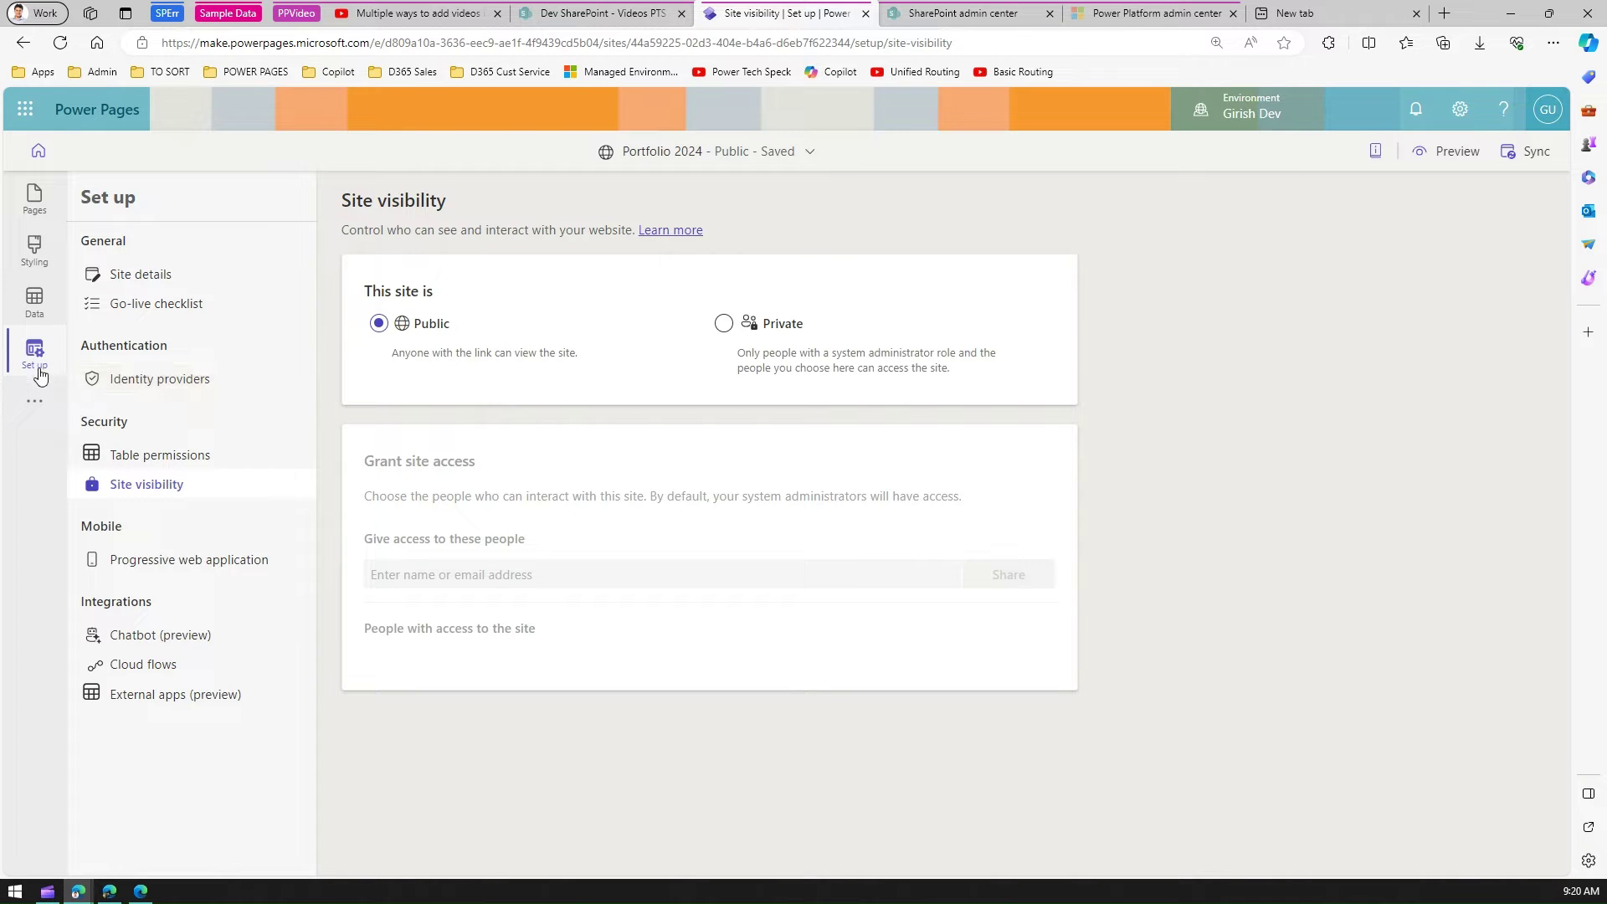
- Confirm the Home page's permissions allow anyone, cancel without changes, and sync the site
left_click(35, 208)
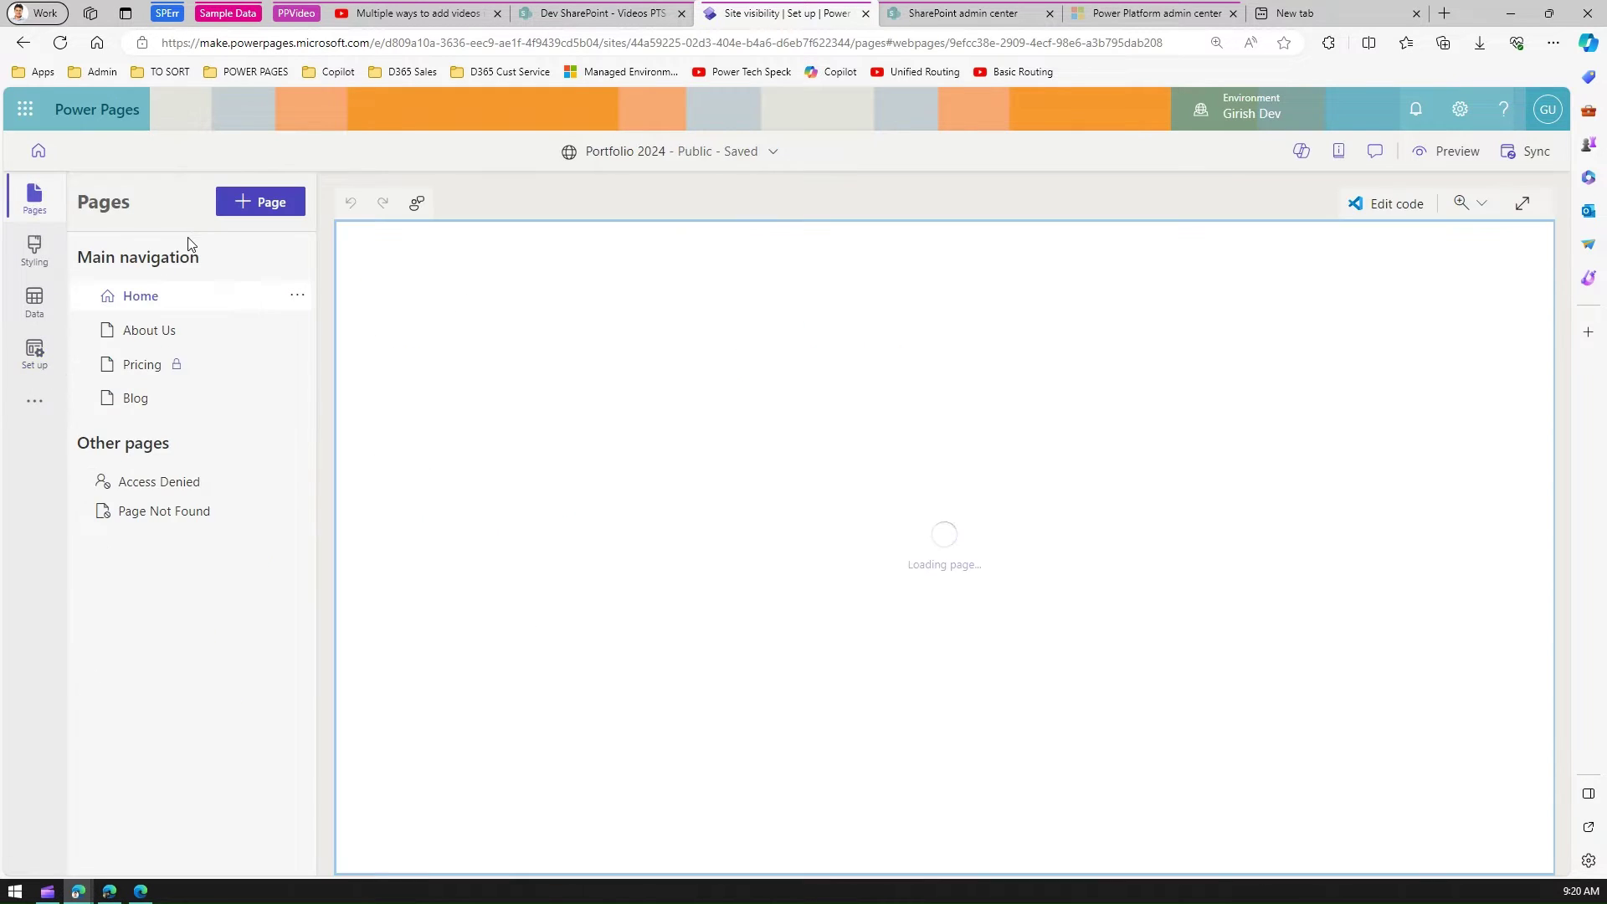
left_click(297, 295)
left_click(326, 394)
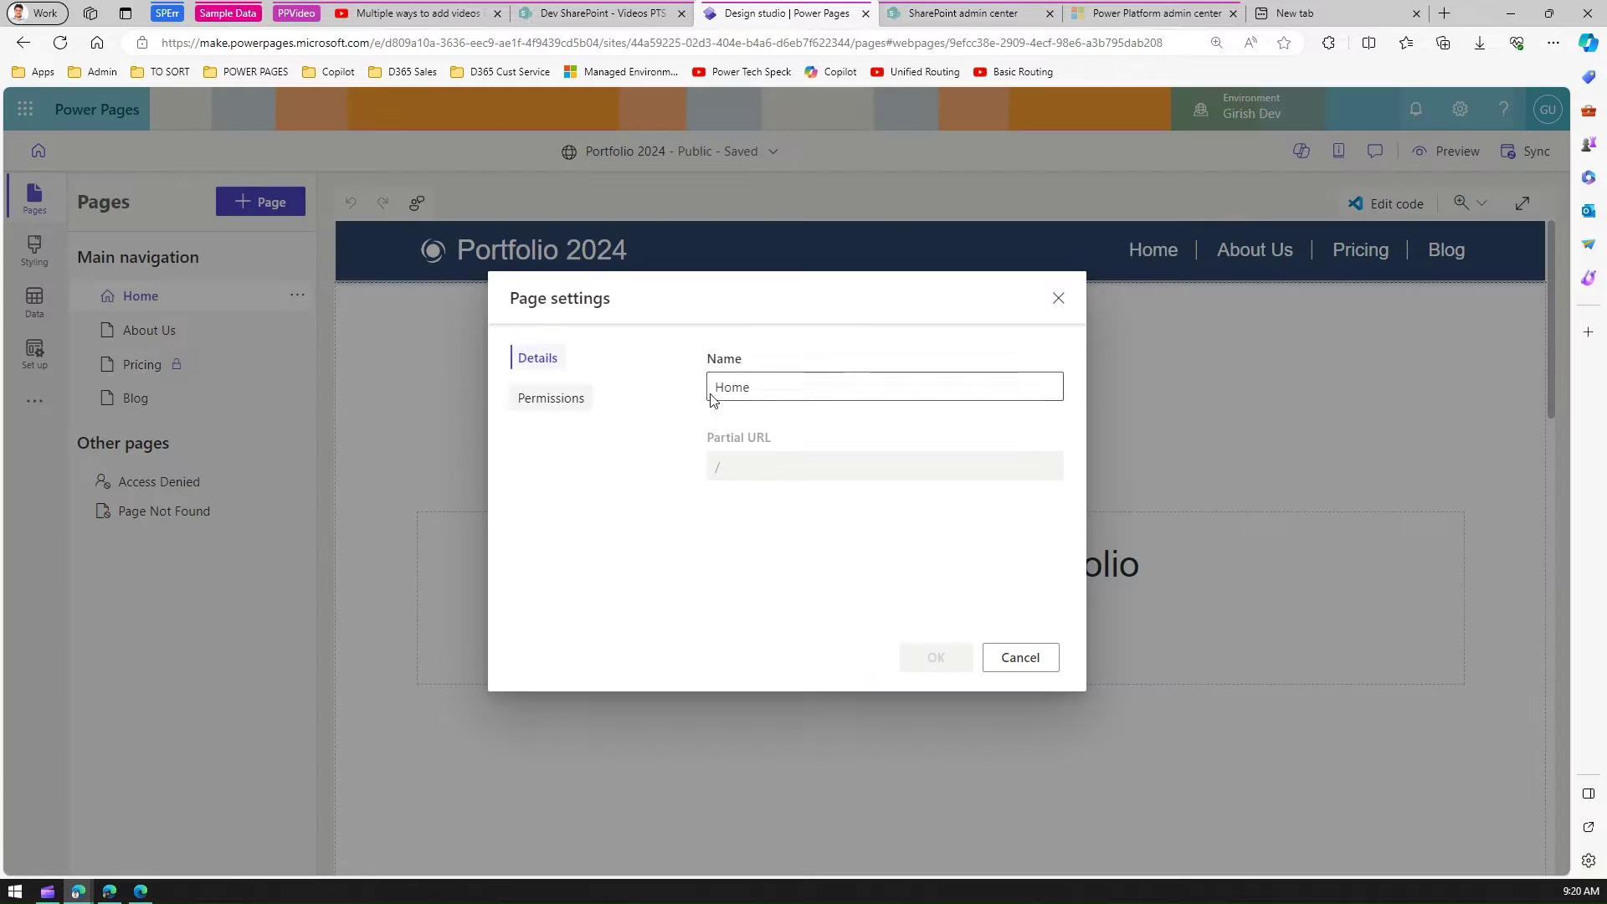
left_click(569, 405)
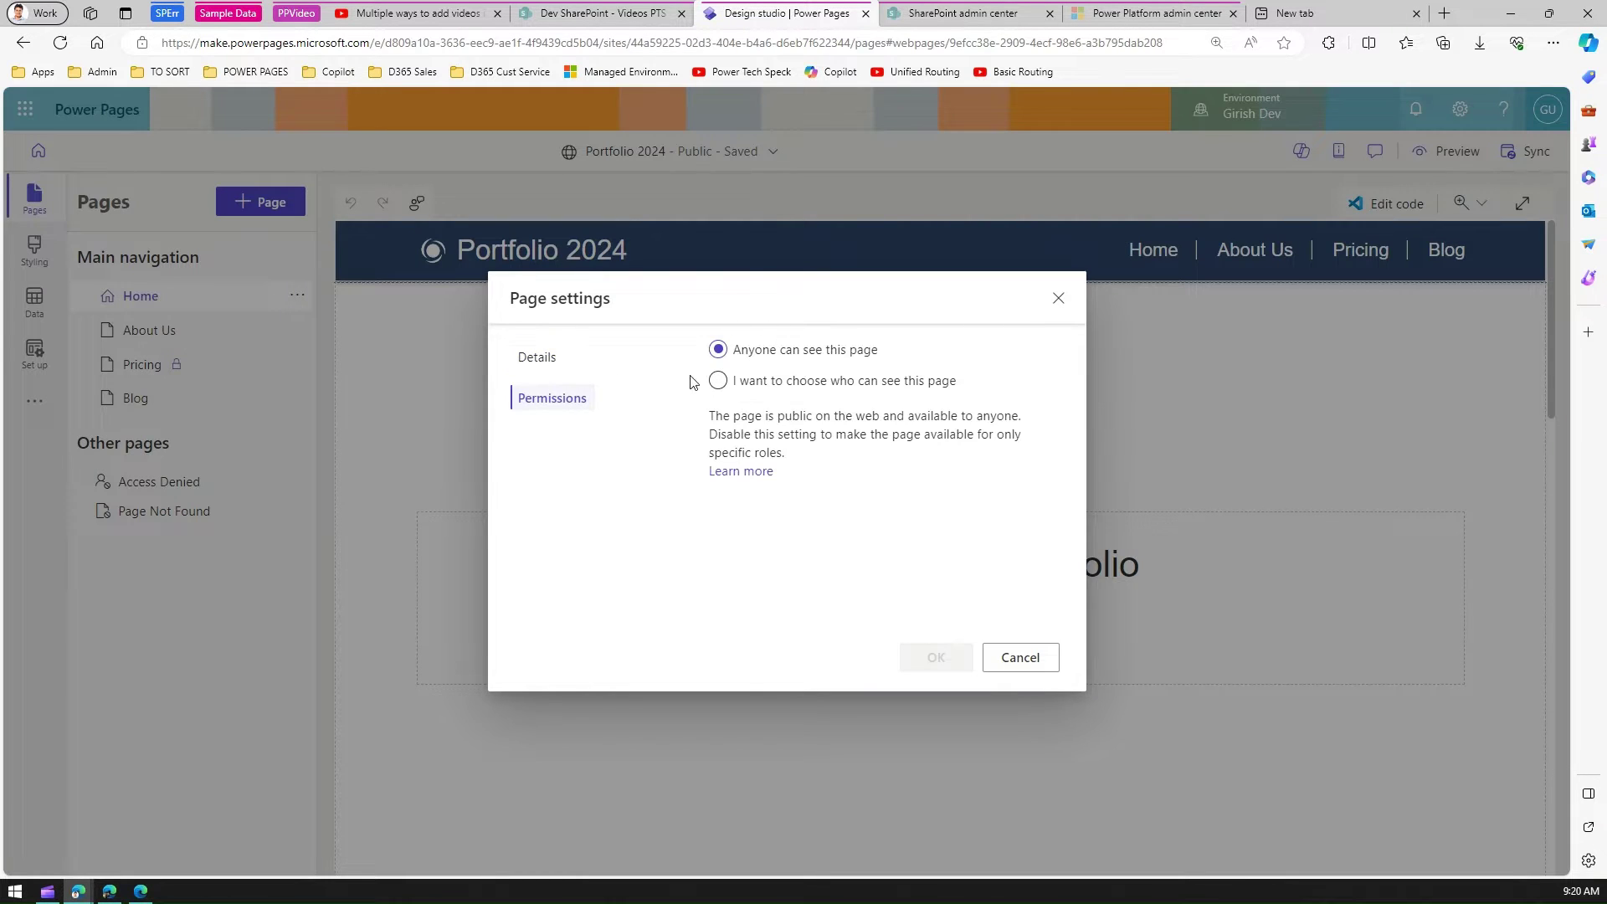
left_click(1020, 658)
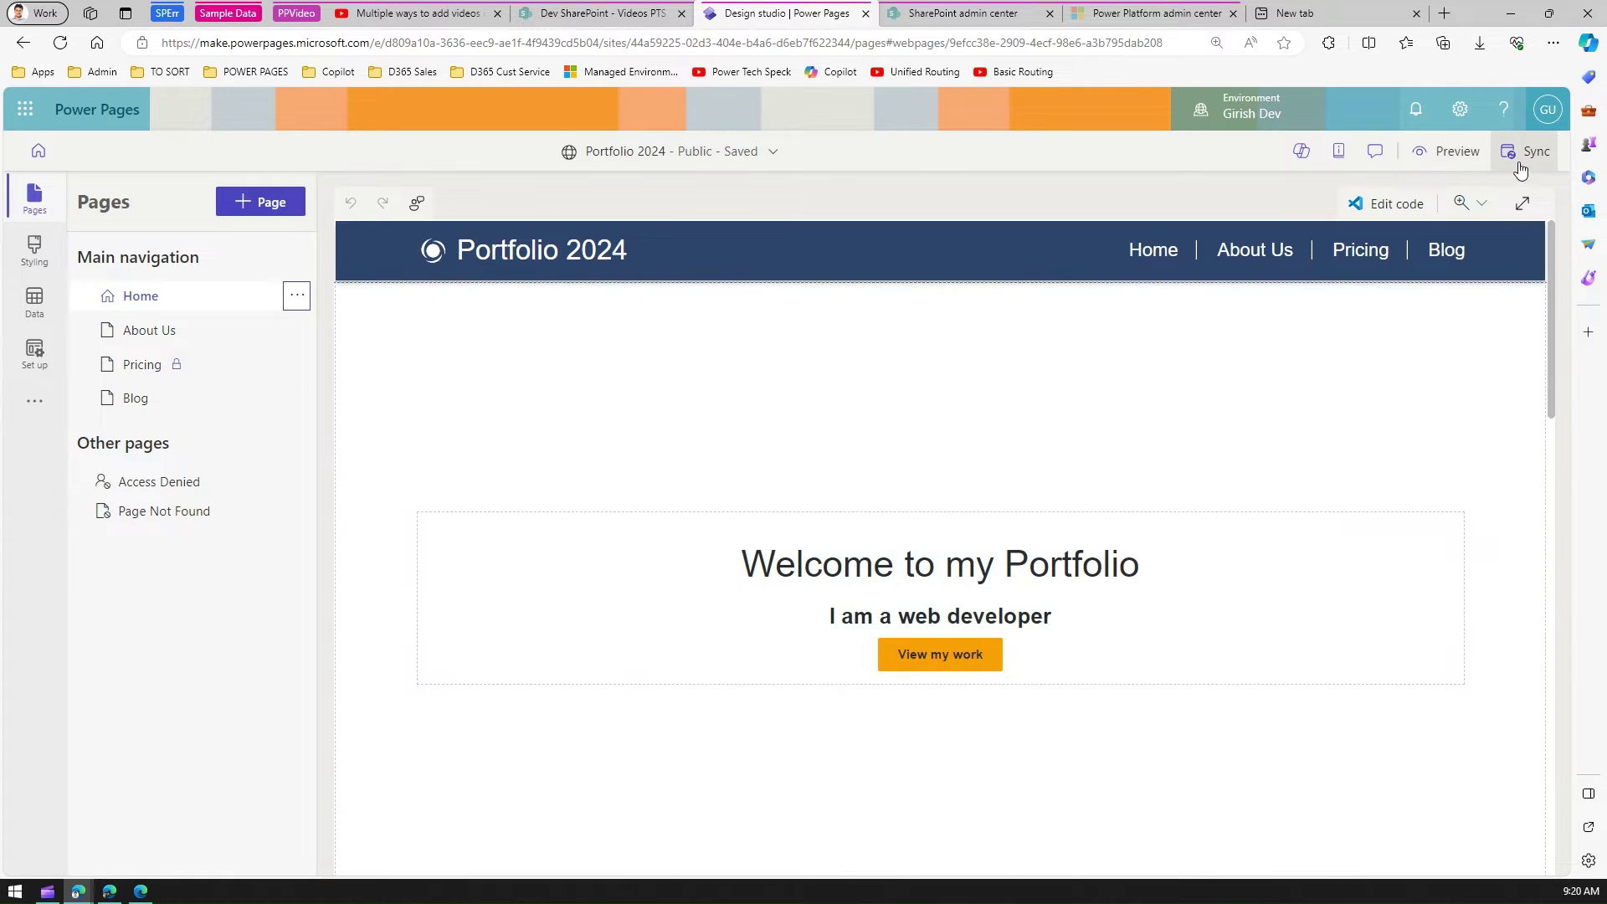
left_click(1526, 154)
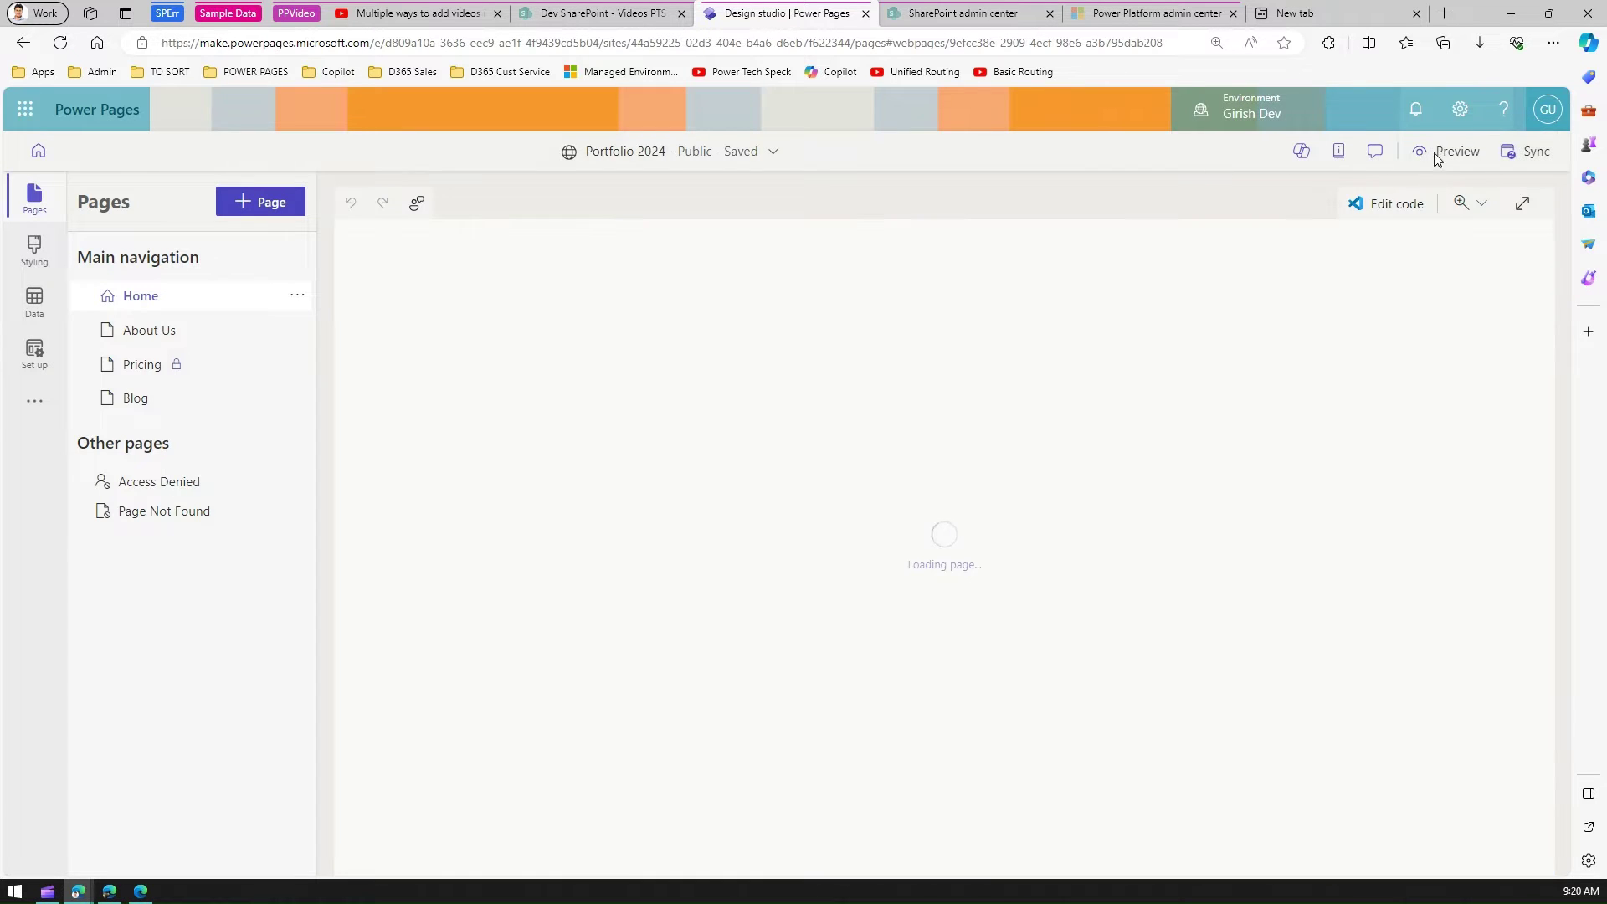
left_click(1438, 153)
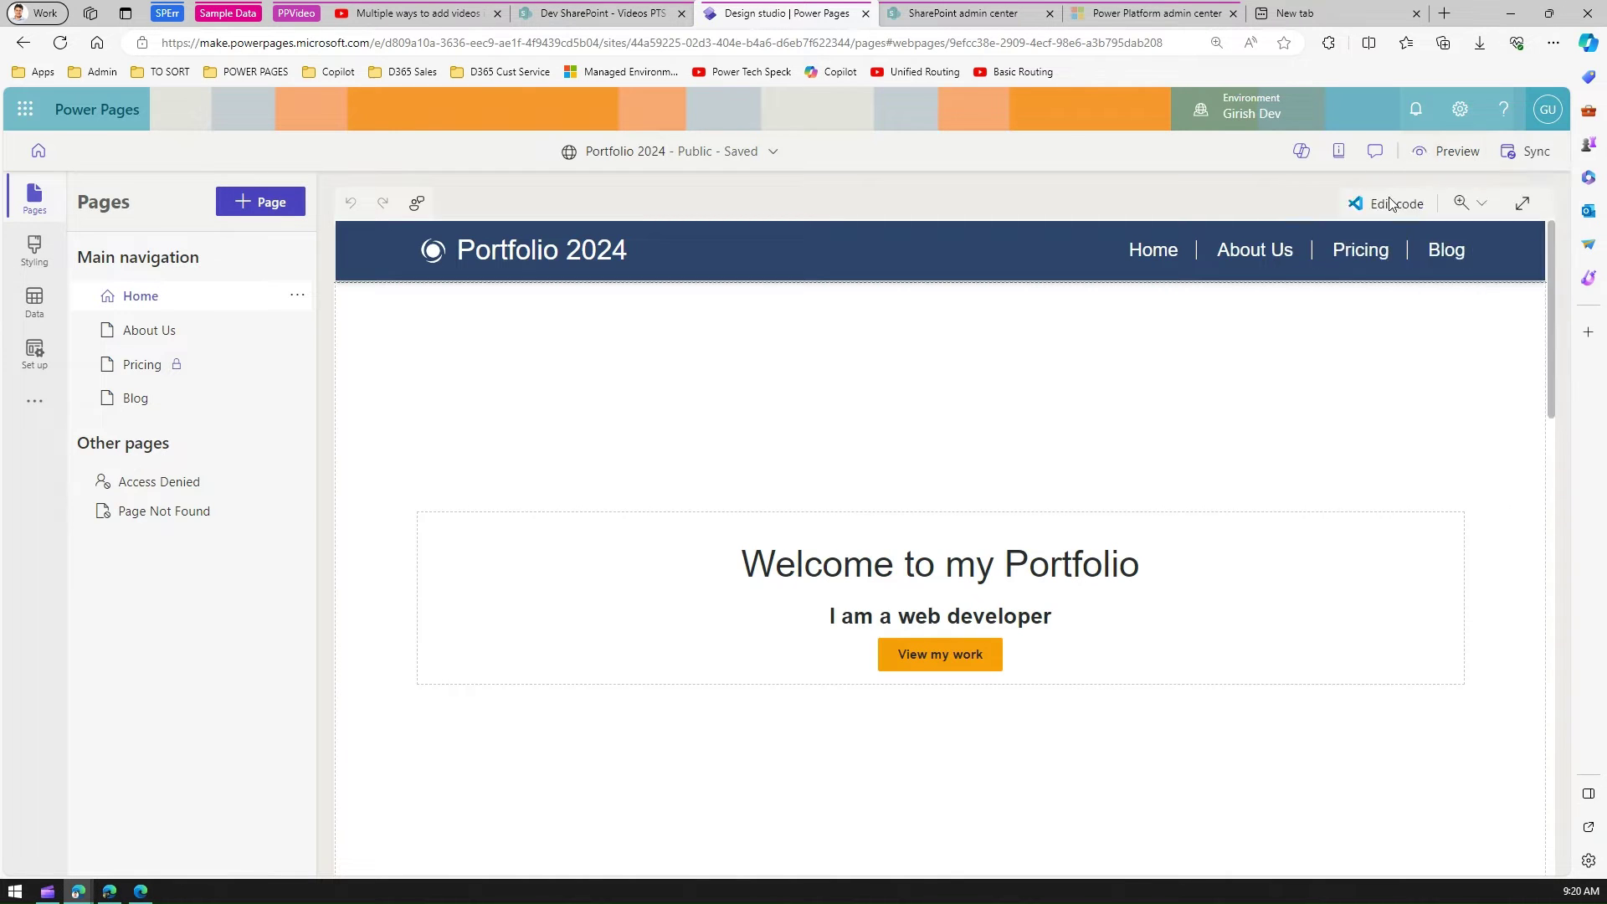
- Preview the live Portfolio 2024 site on desktop in a new tab
left_click(1390, 199)
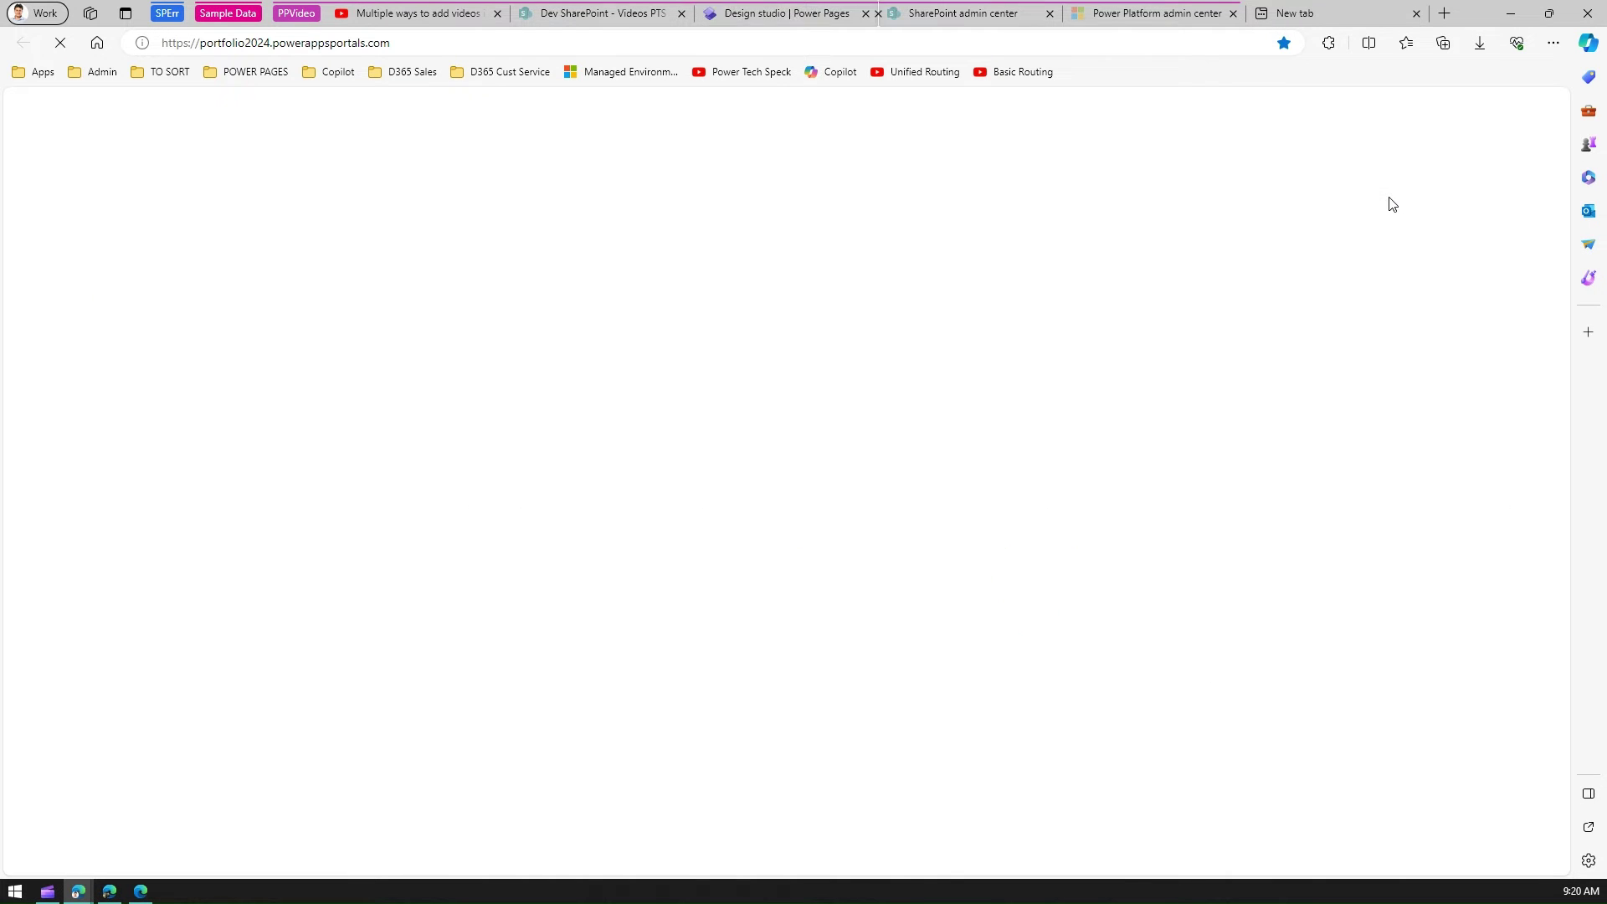
left_click(385, 43)
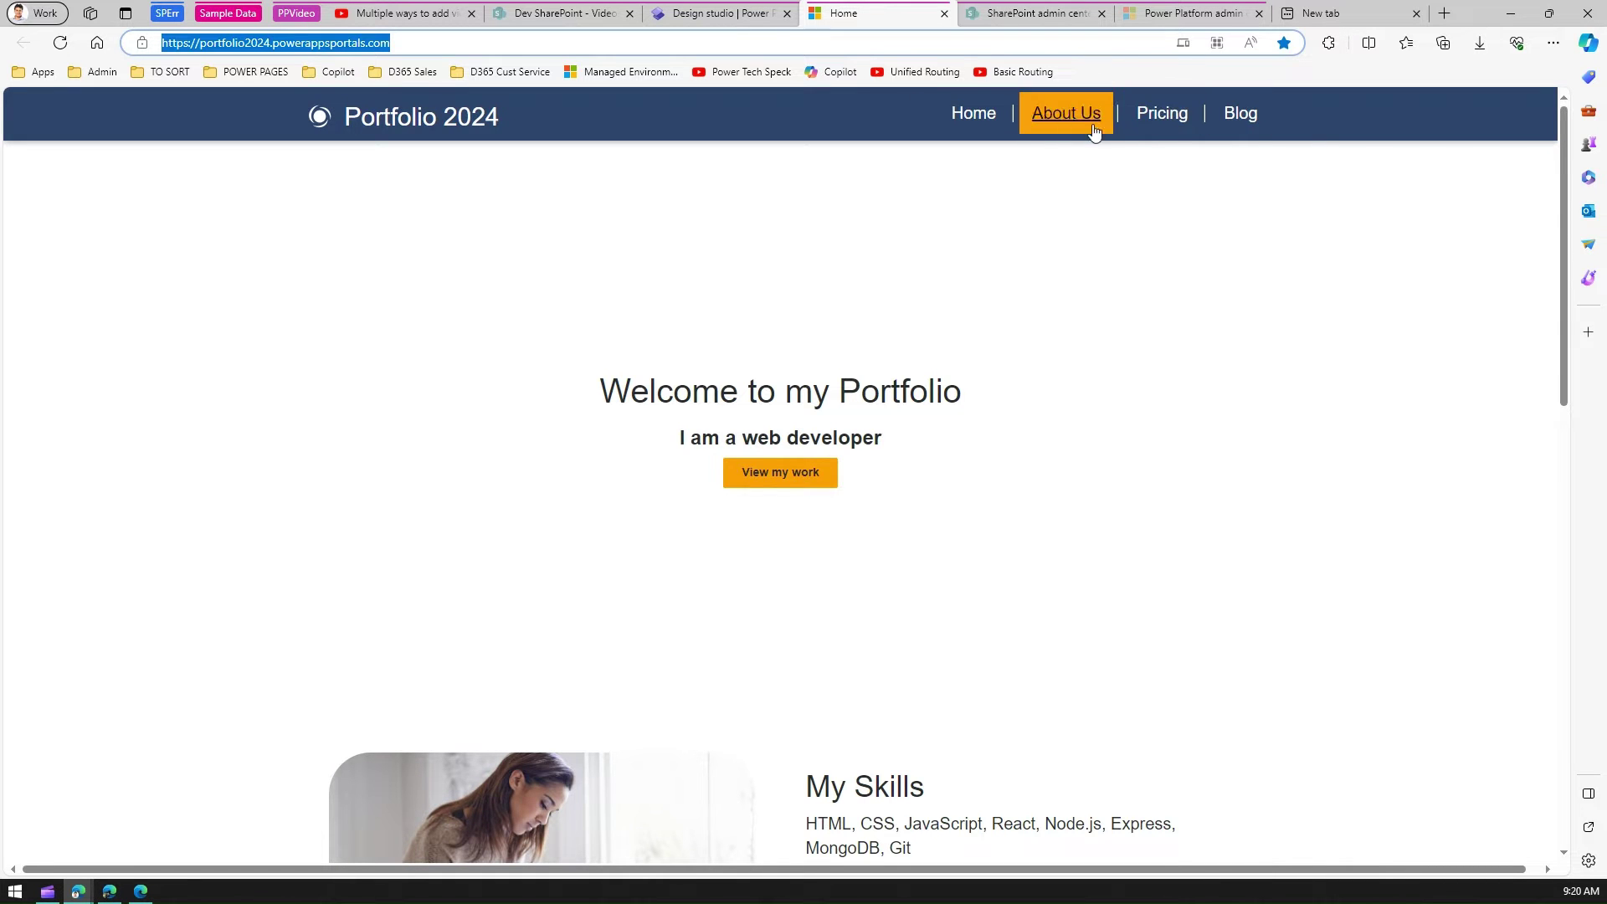
scroll(944, 523, "down", 5)
scroll(943, 527, "down", 4)
scroll(943, 527, "up", 9)
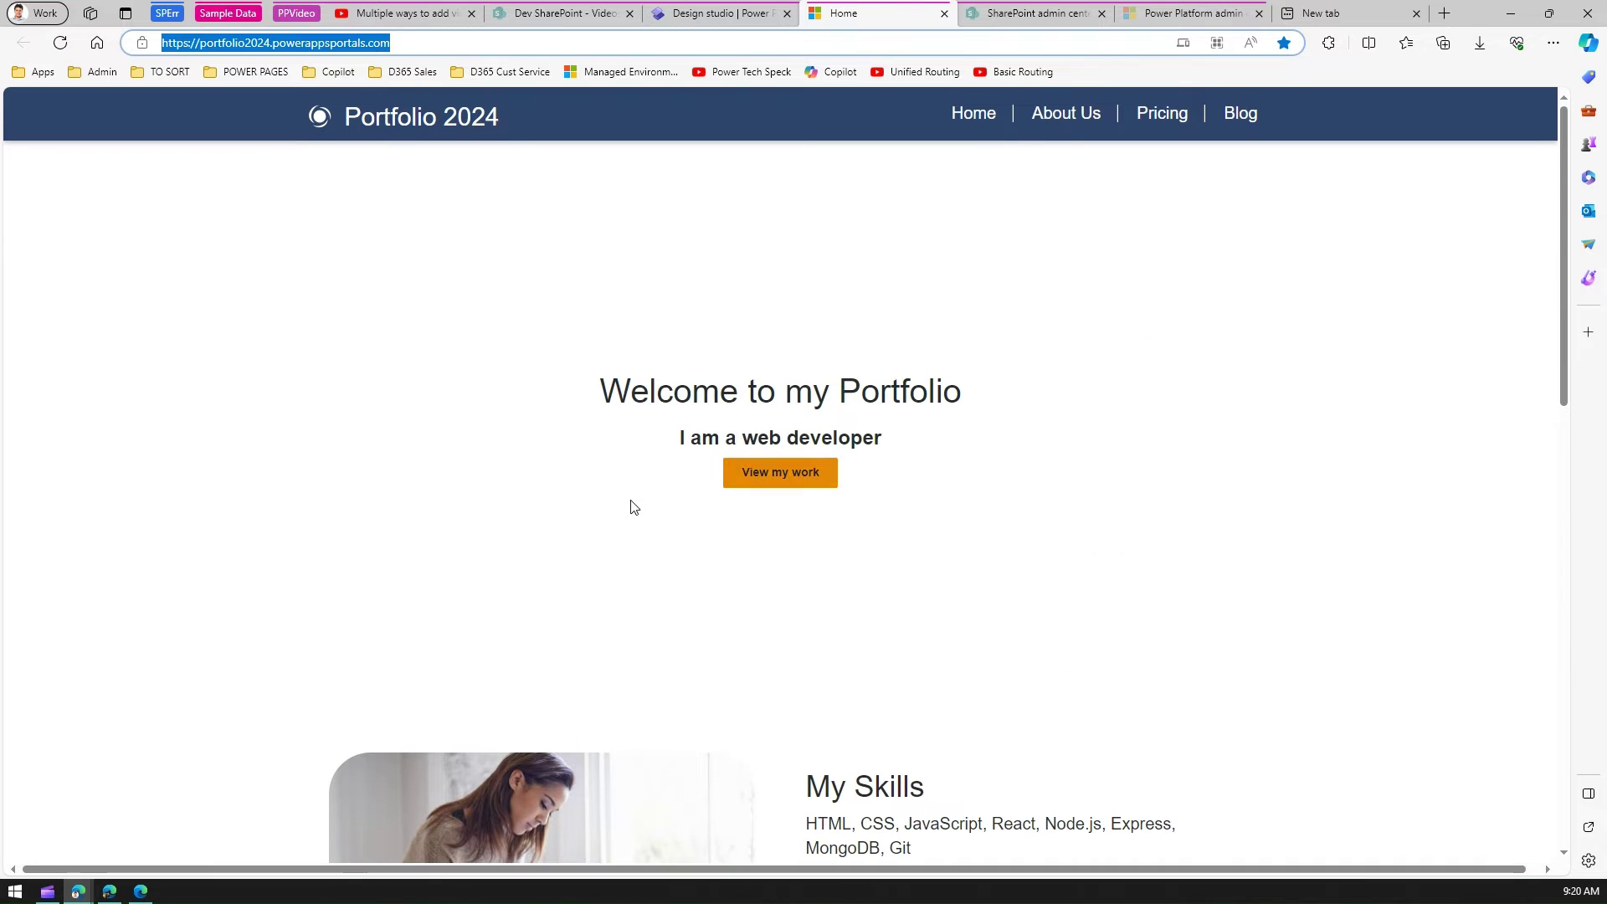
- Reload the live site in the personal Edge window
left_click(108, 892)
left_click(386, 42)
left_click(386, 42)
key("Return")
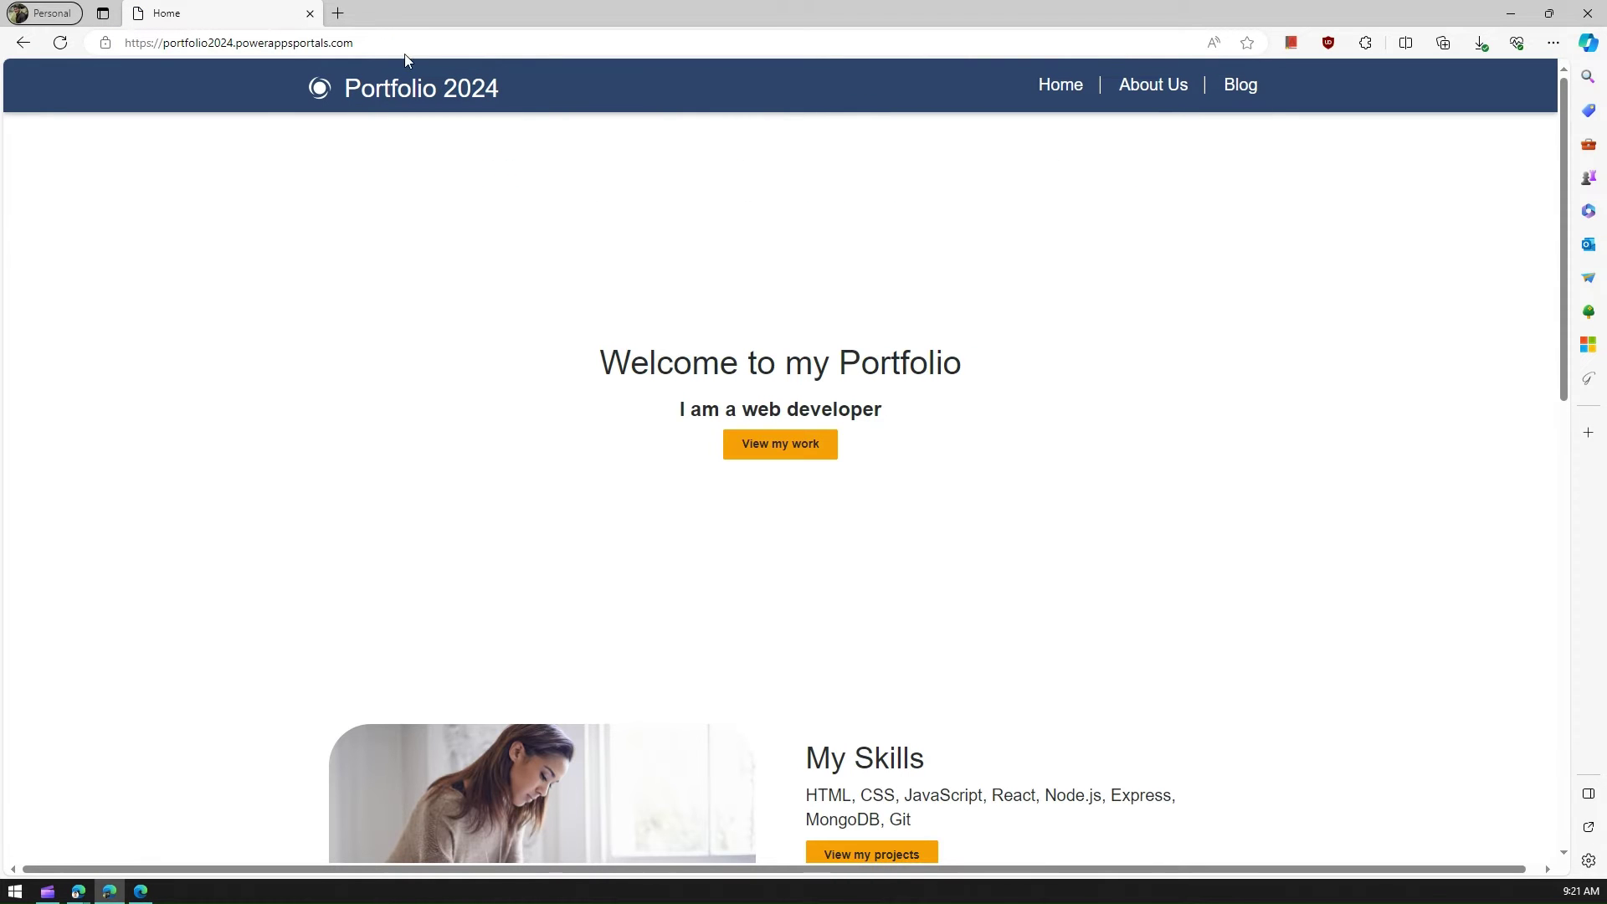
scroll(1211, 373, "down", 10)
scroll(1208, 335, "up", 10)
- Close the Sample Data browser window and return to the work window
left_click(78, 892)
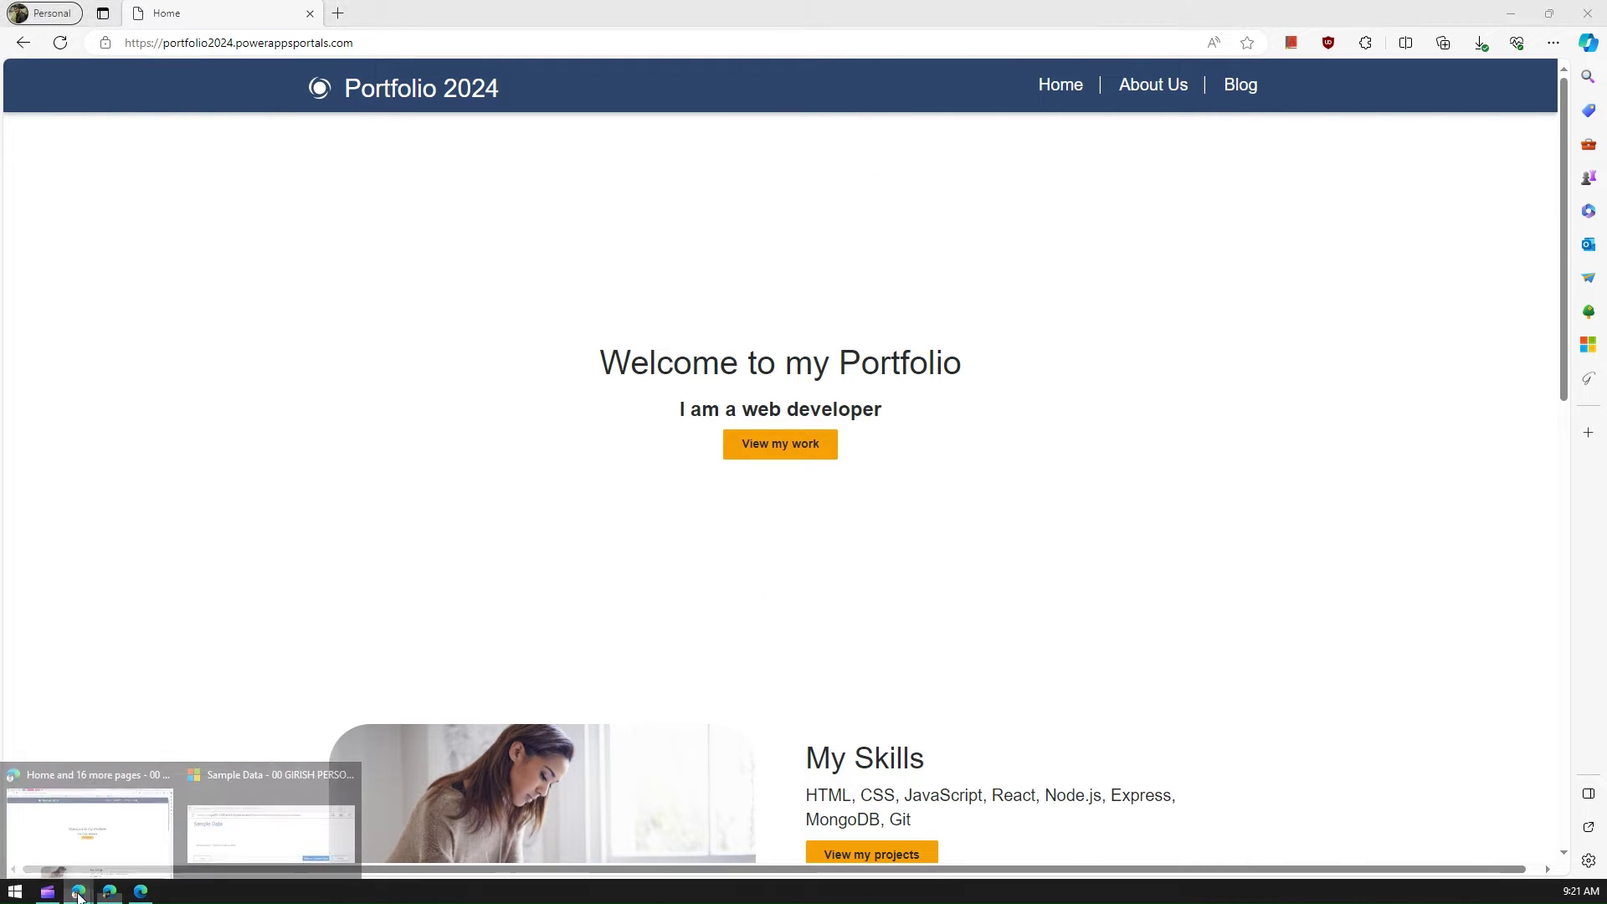
left_click(345, 770)
left_click(186, 810)
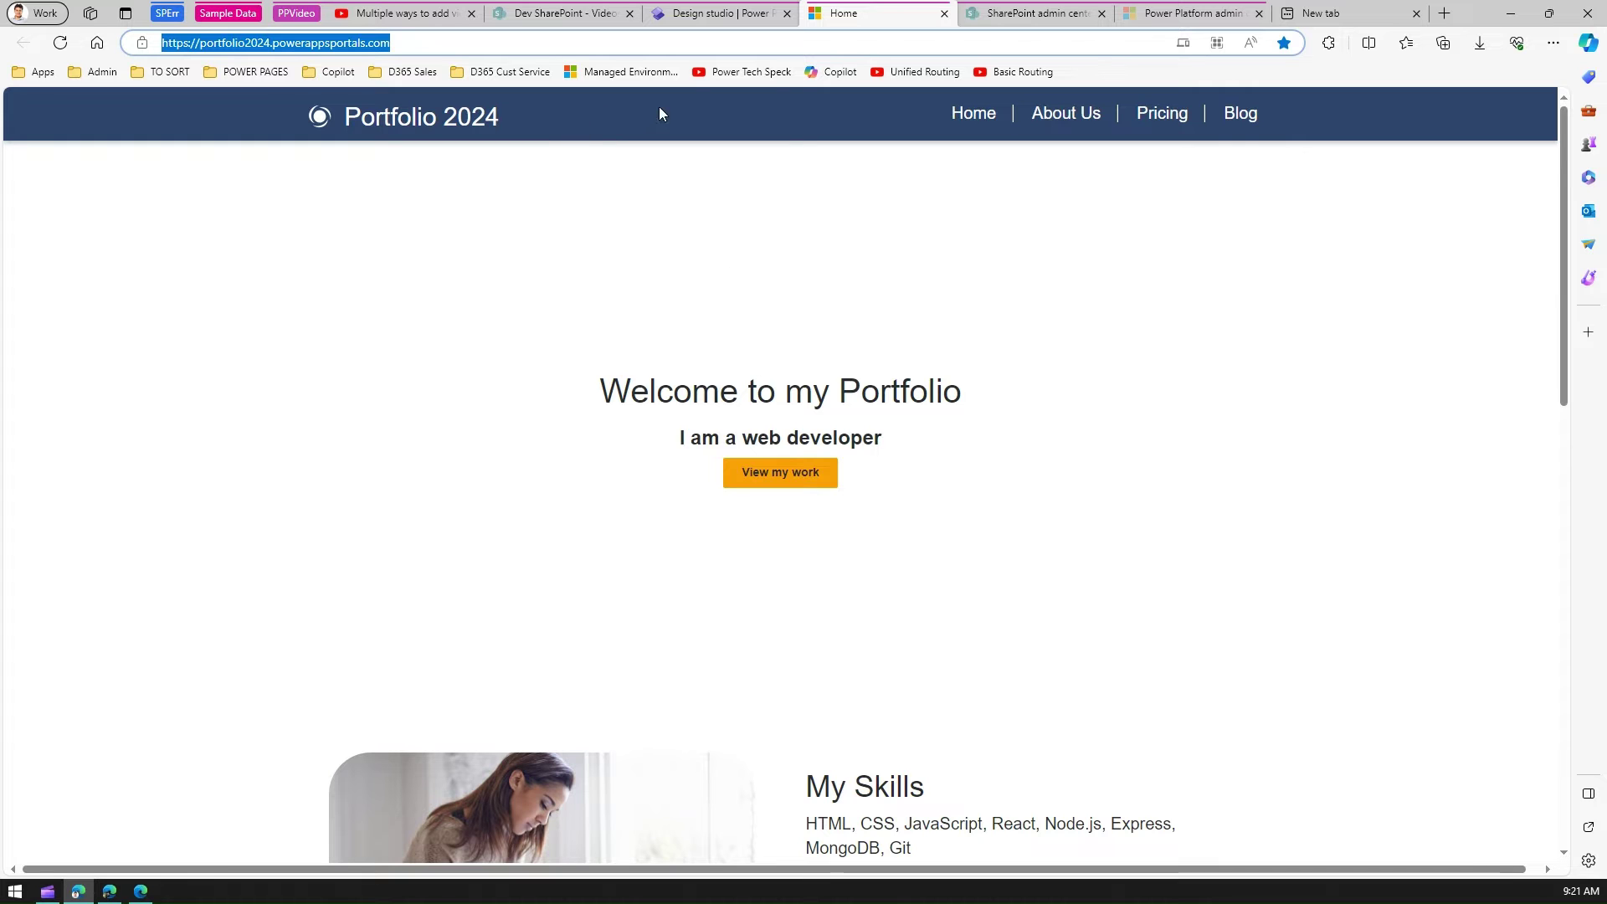
- Deselect SampleIntro.mp4, close the details pane, and close the SampleIntro Stream player tab
left_click(569, 14)
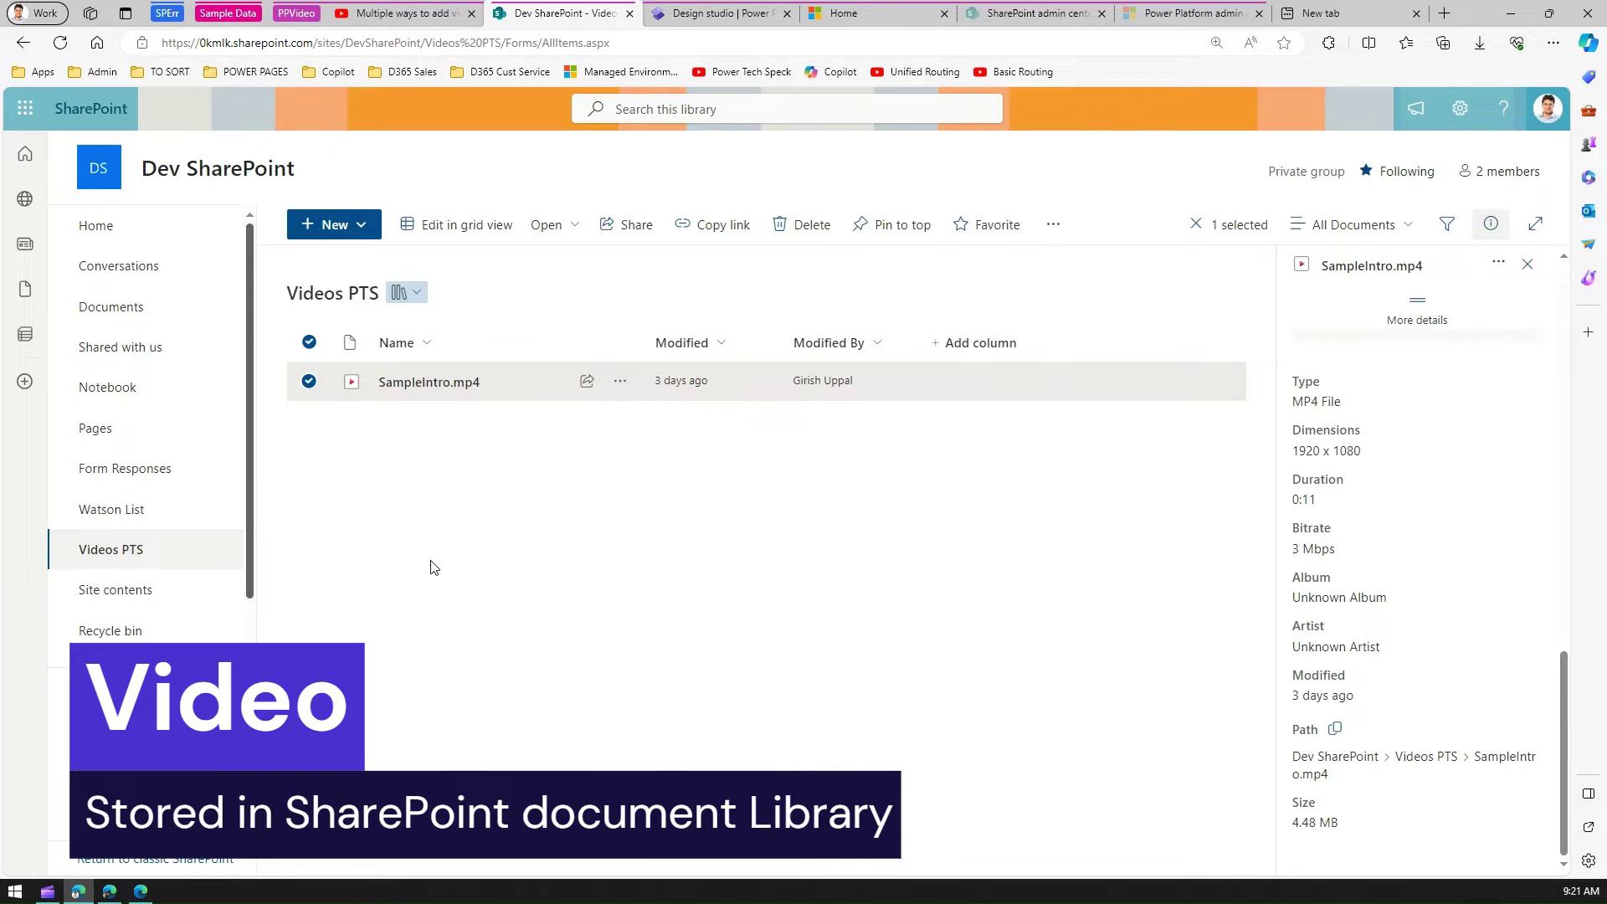
left_click(527, 494)
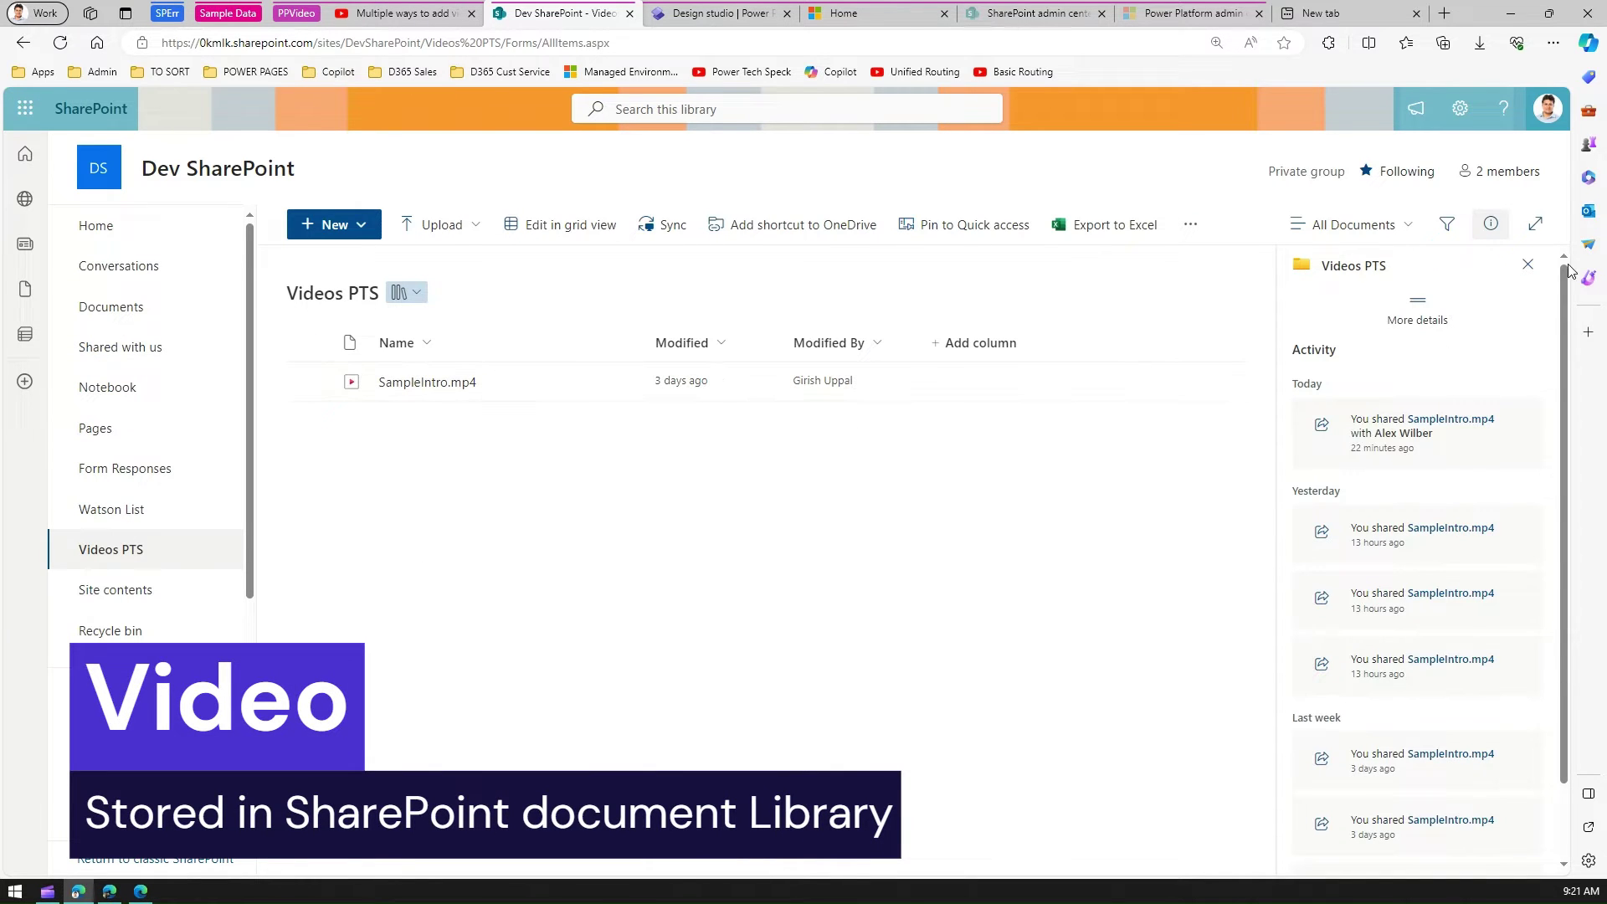
left_click(1528, 264)
mouse_move(456, 385)
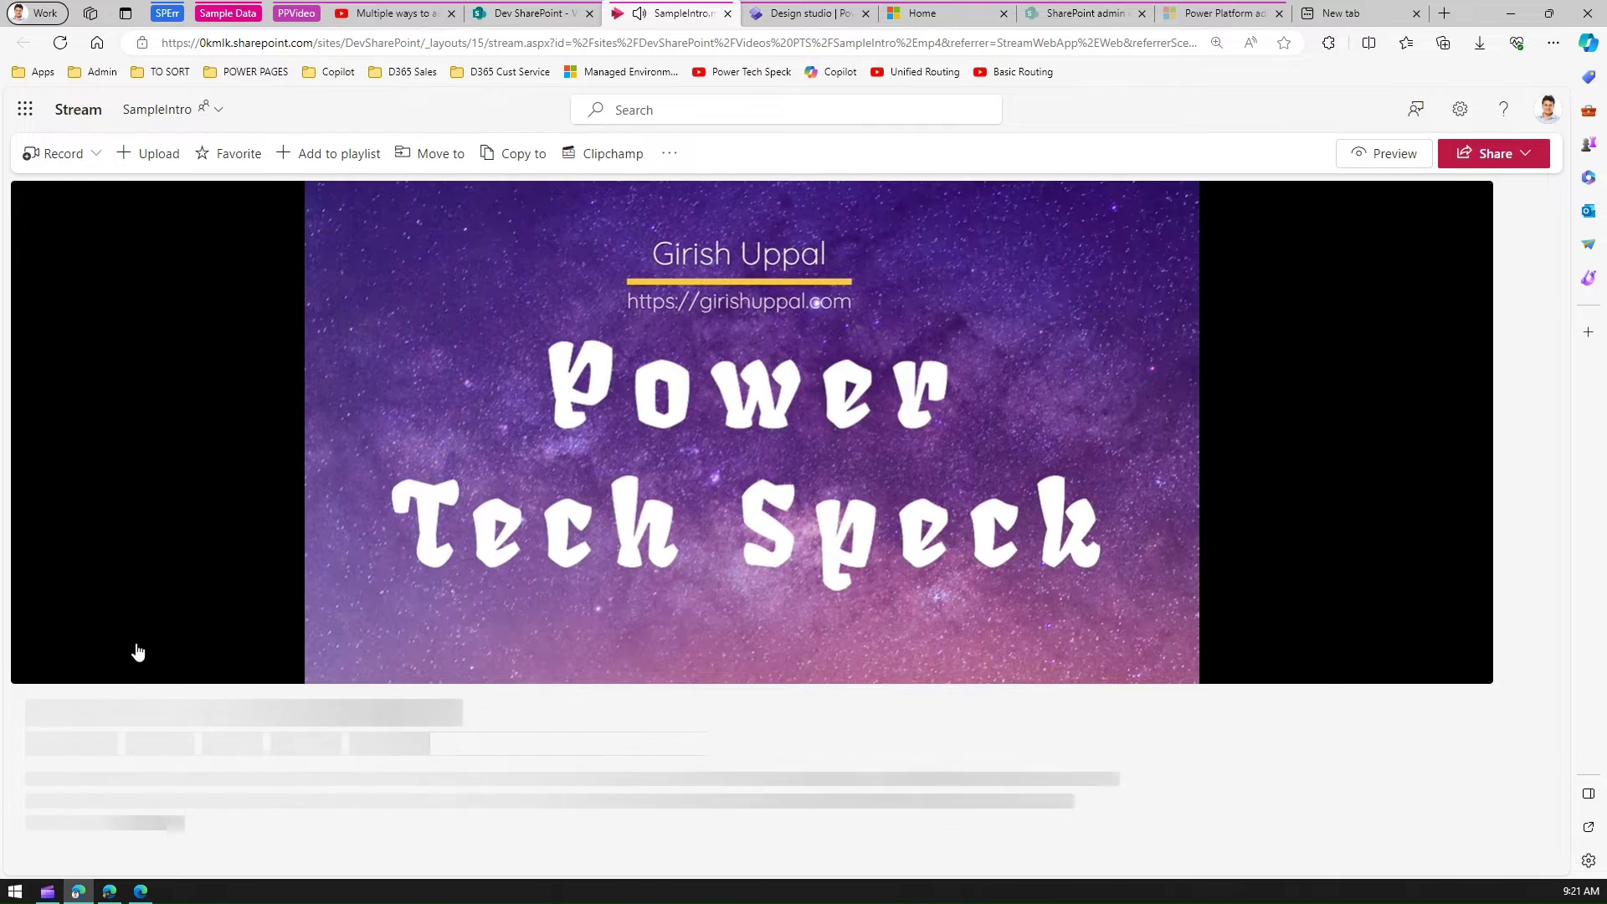
mouse_move(31, 661)
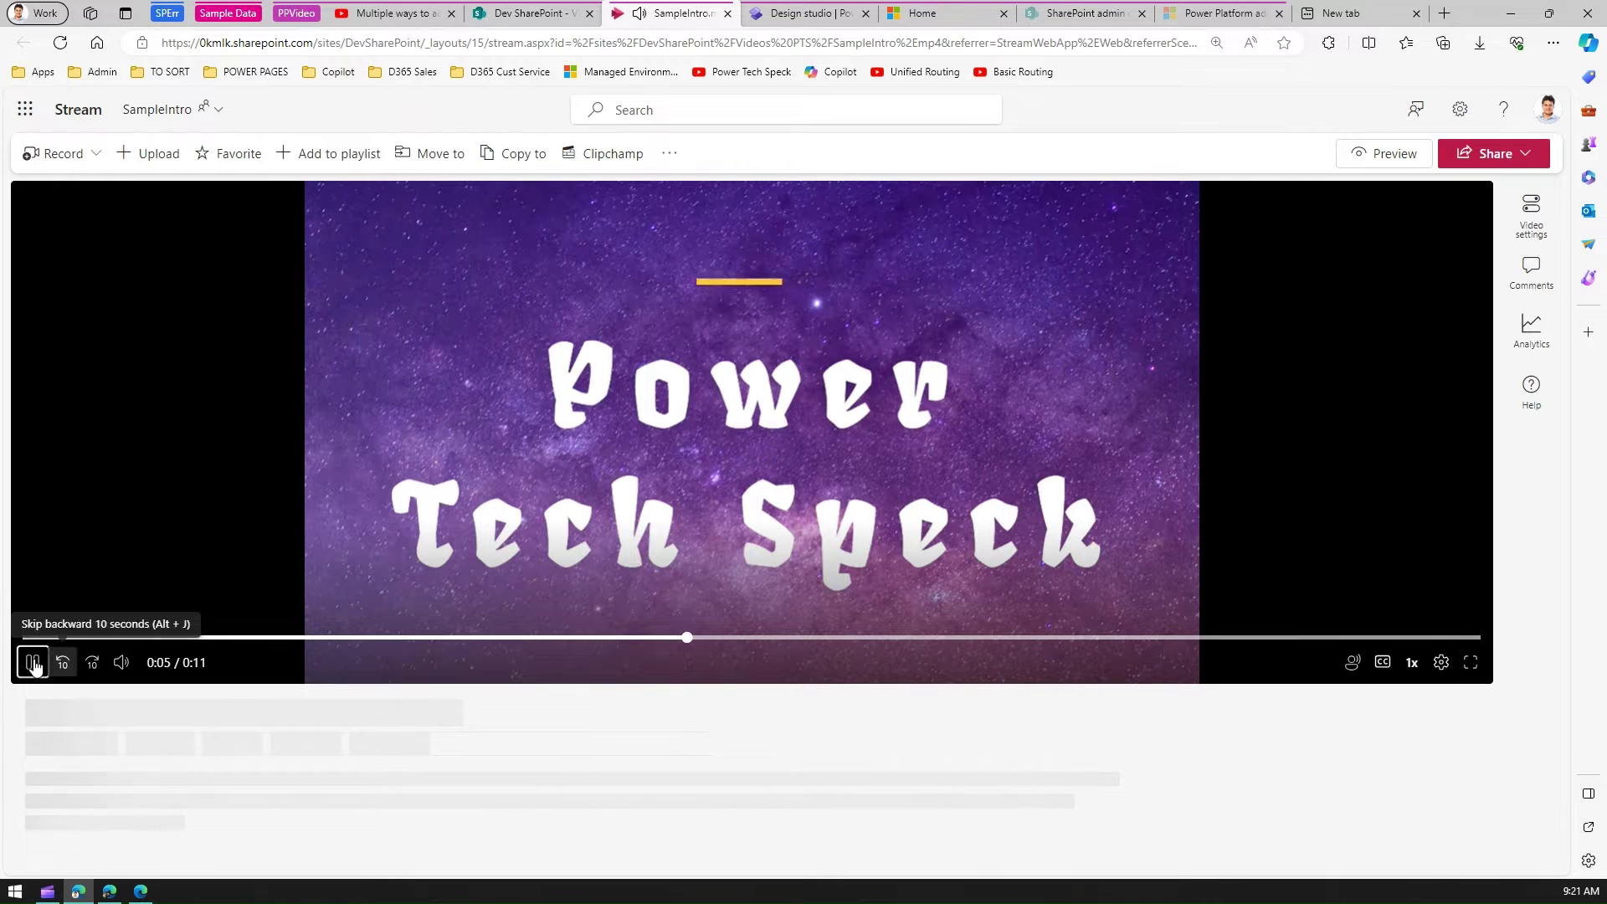
left_click(728, 15)
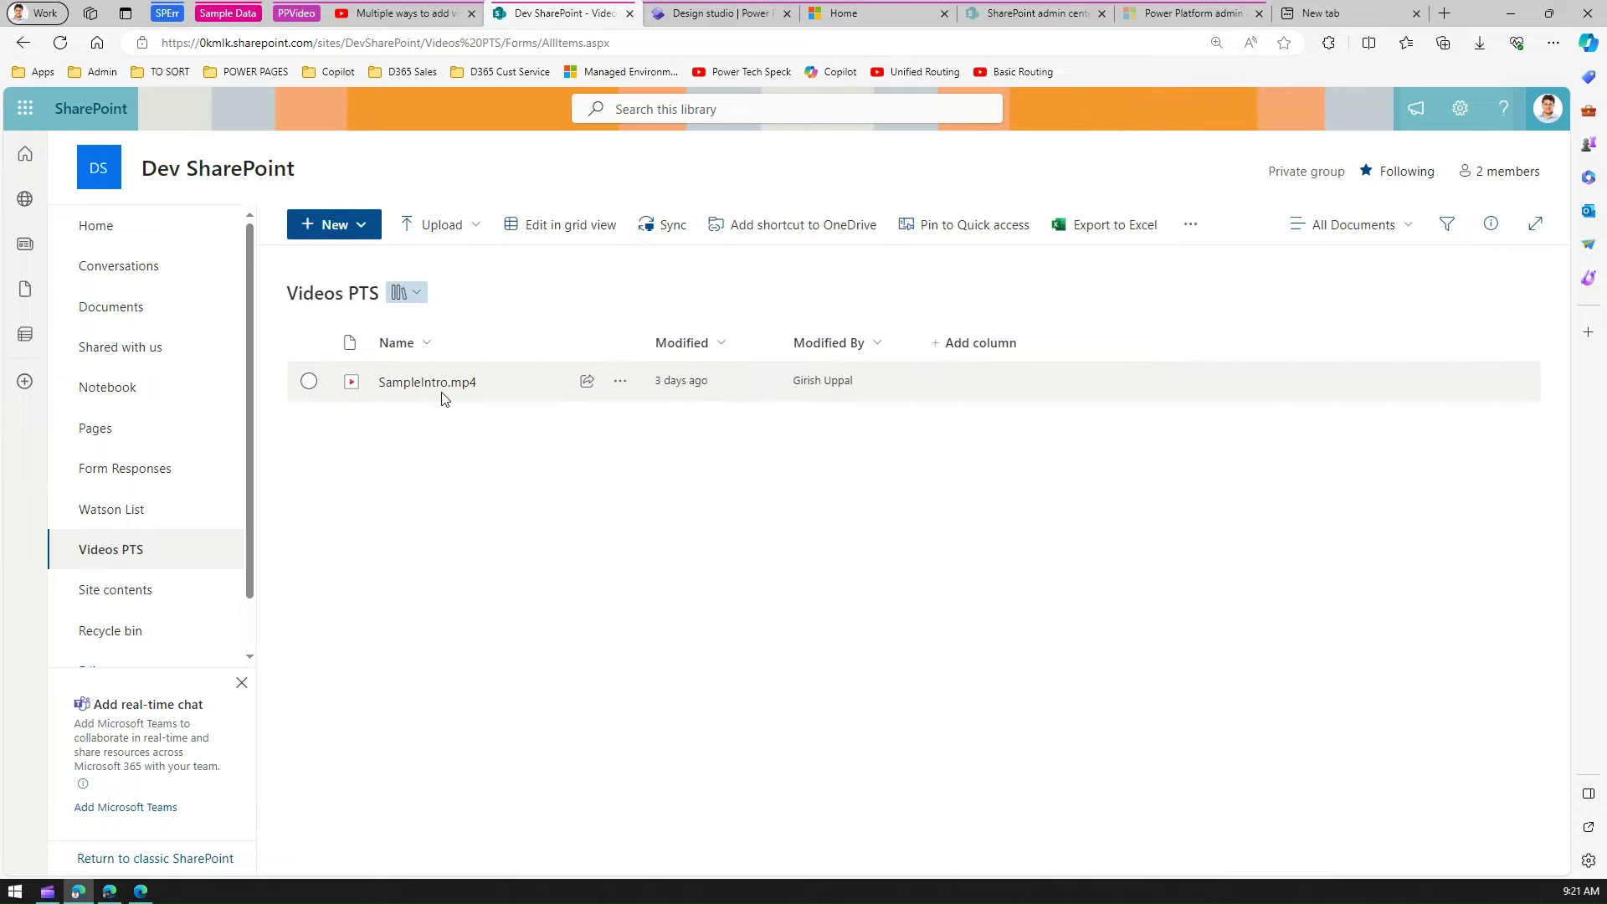
mouse_move(614, 390)
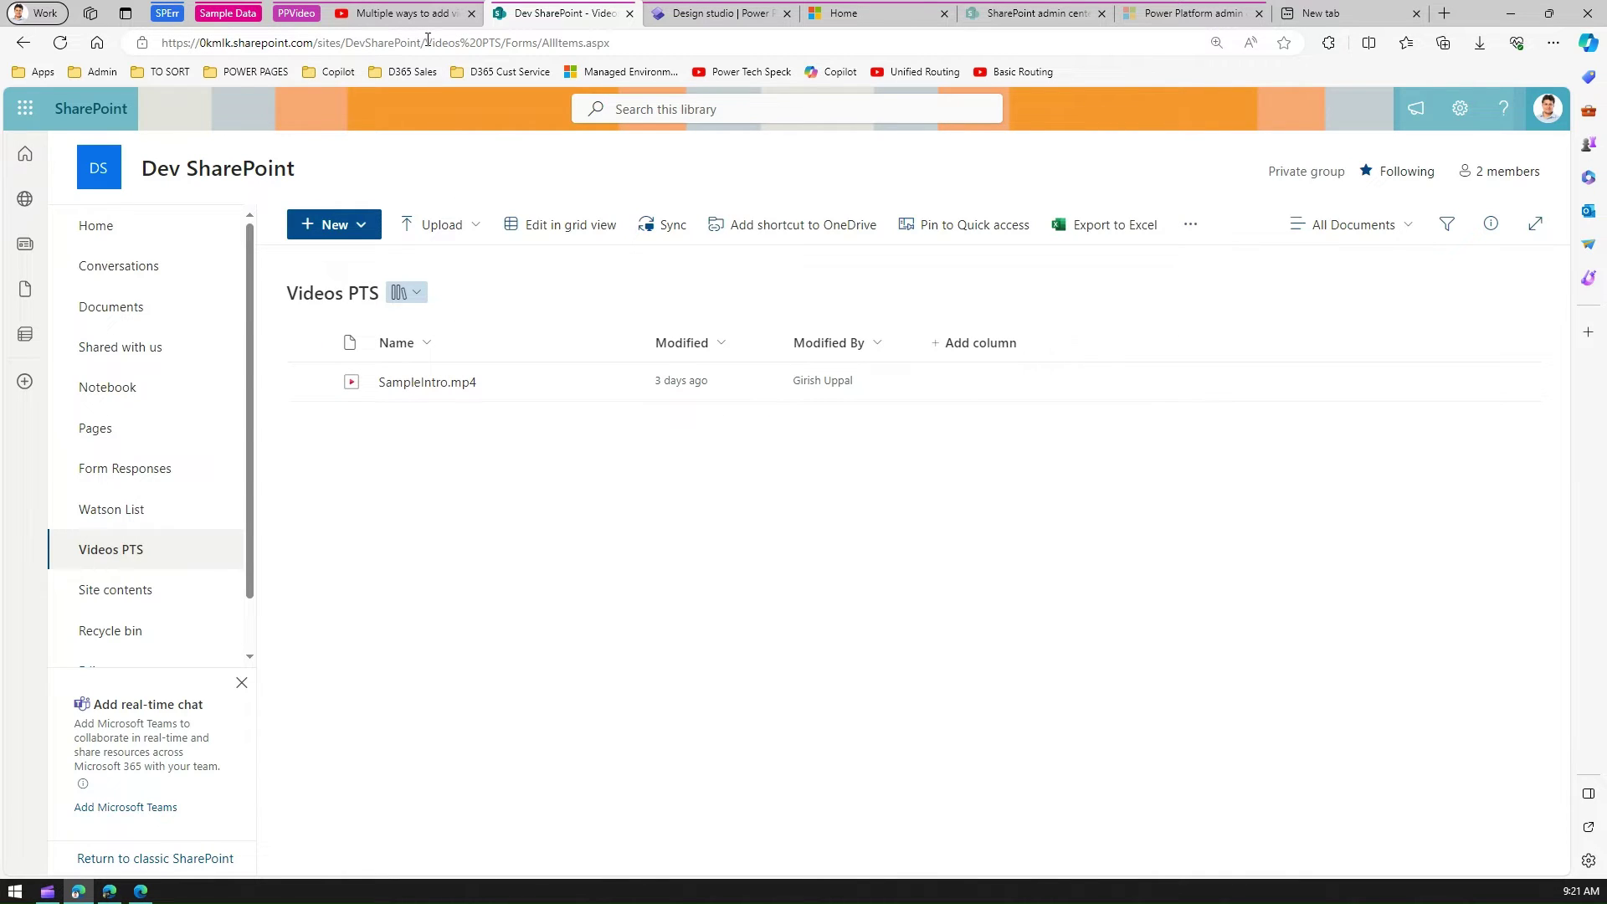
- Edit the Videos PTS library URL to point at SampleIntro.mp4, check it plays, and select the URL
left_click_drag(504, 42, 156, 38)
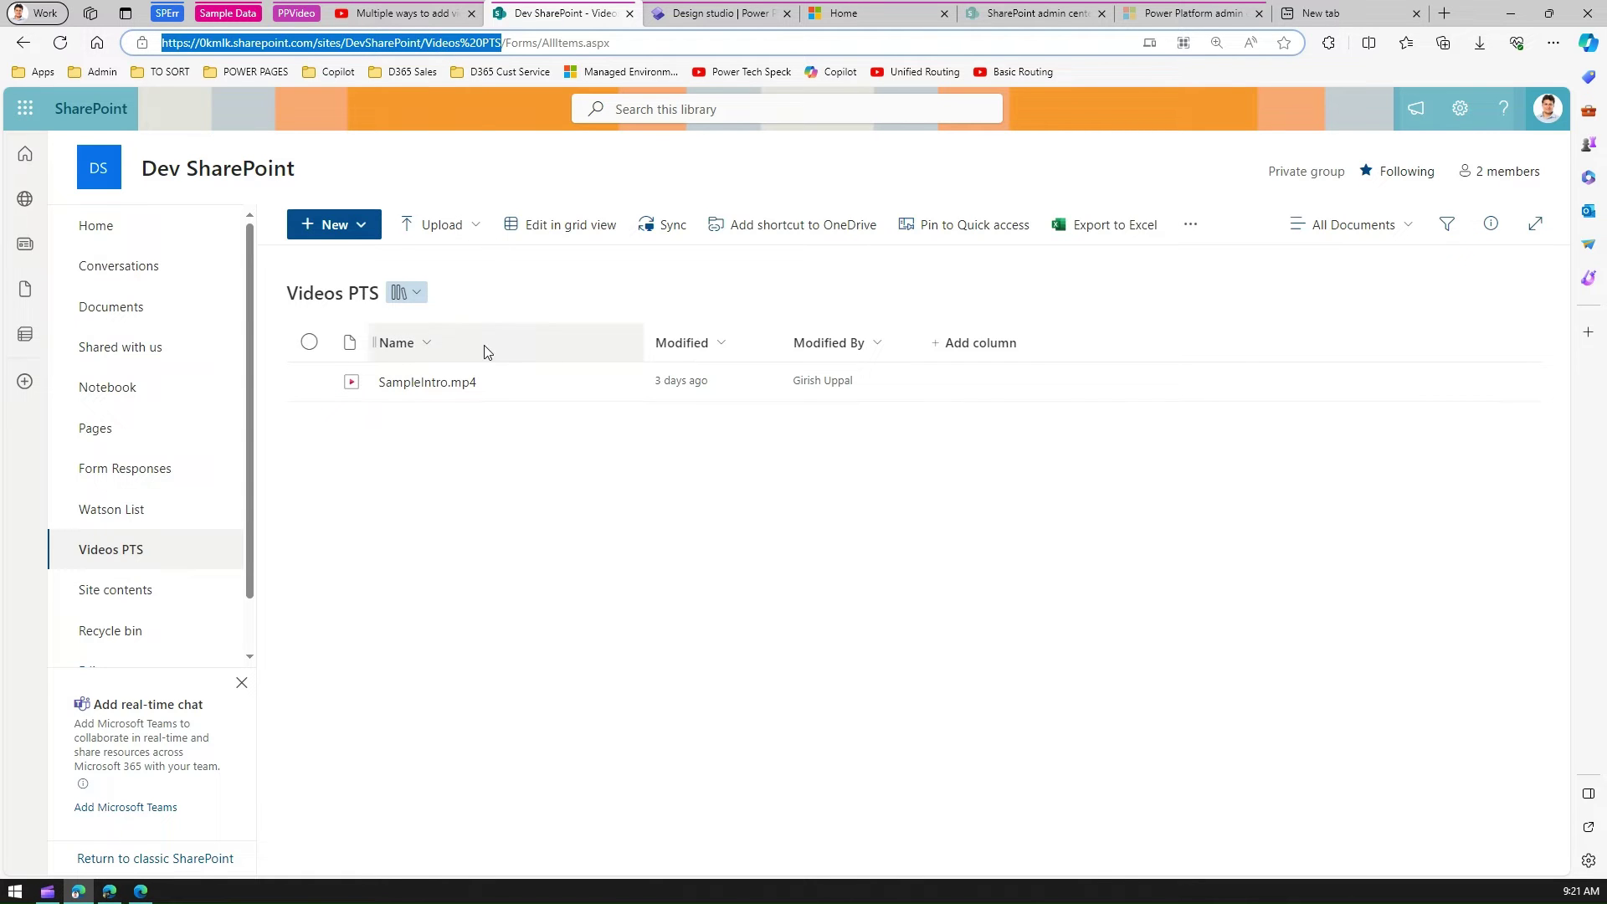
mouse_move(468, 394)
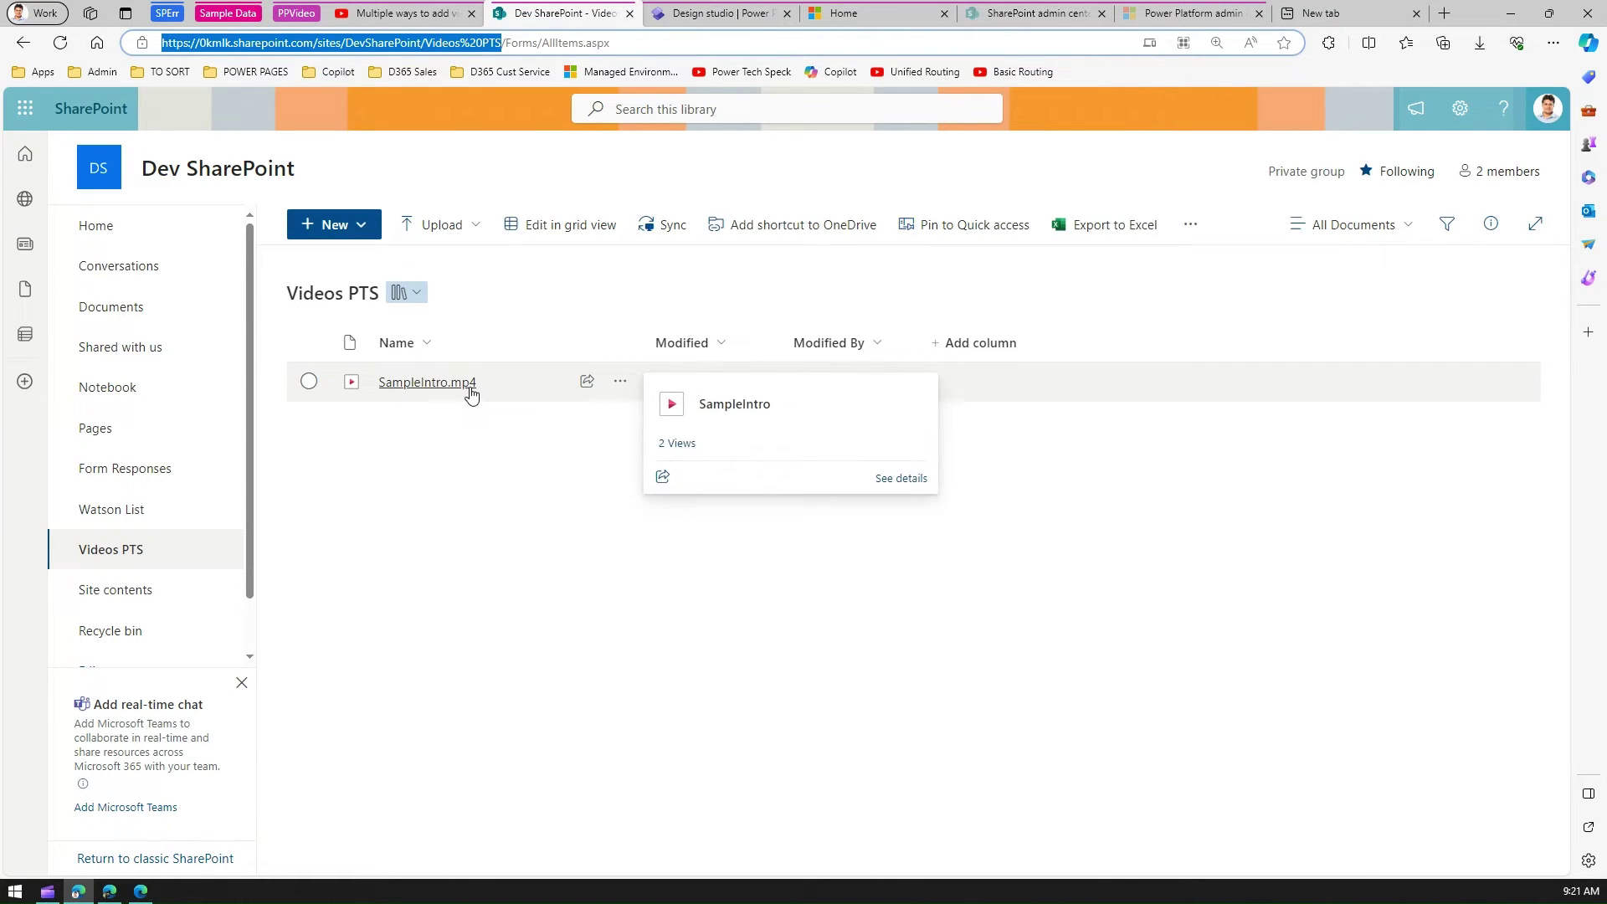
left_click(505, 43)
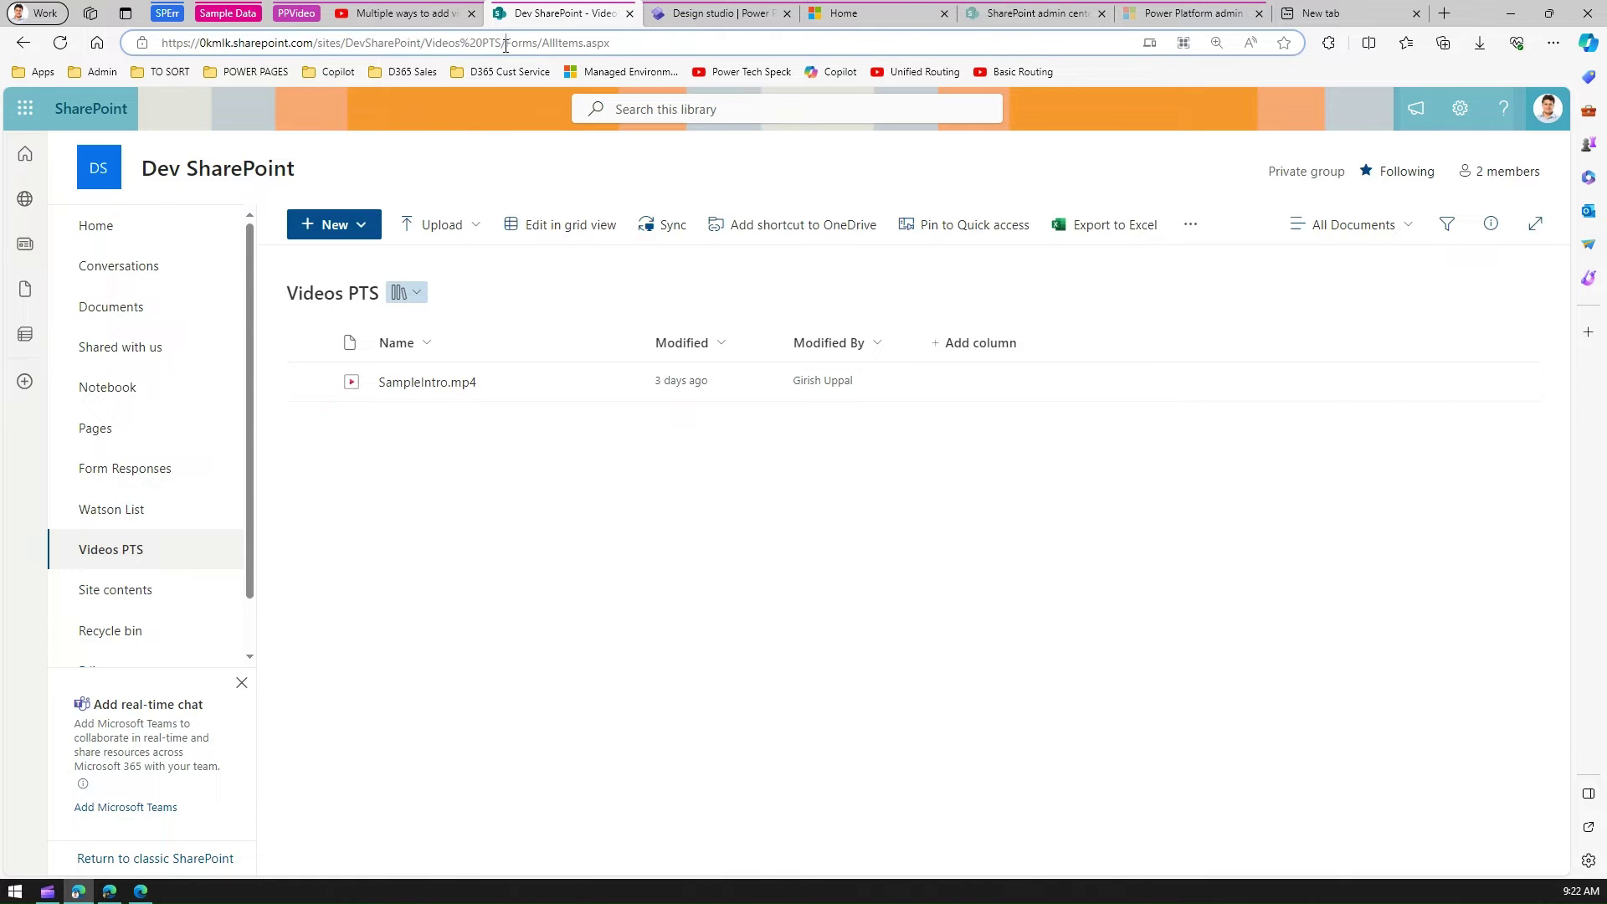
left_click_drag(507, 43, 708, 42)
type("SampleIntro.mp4")
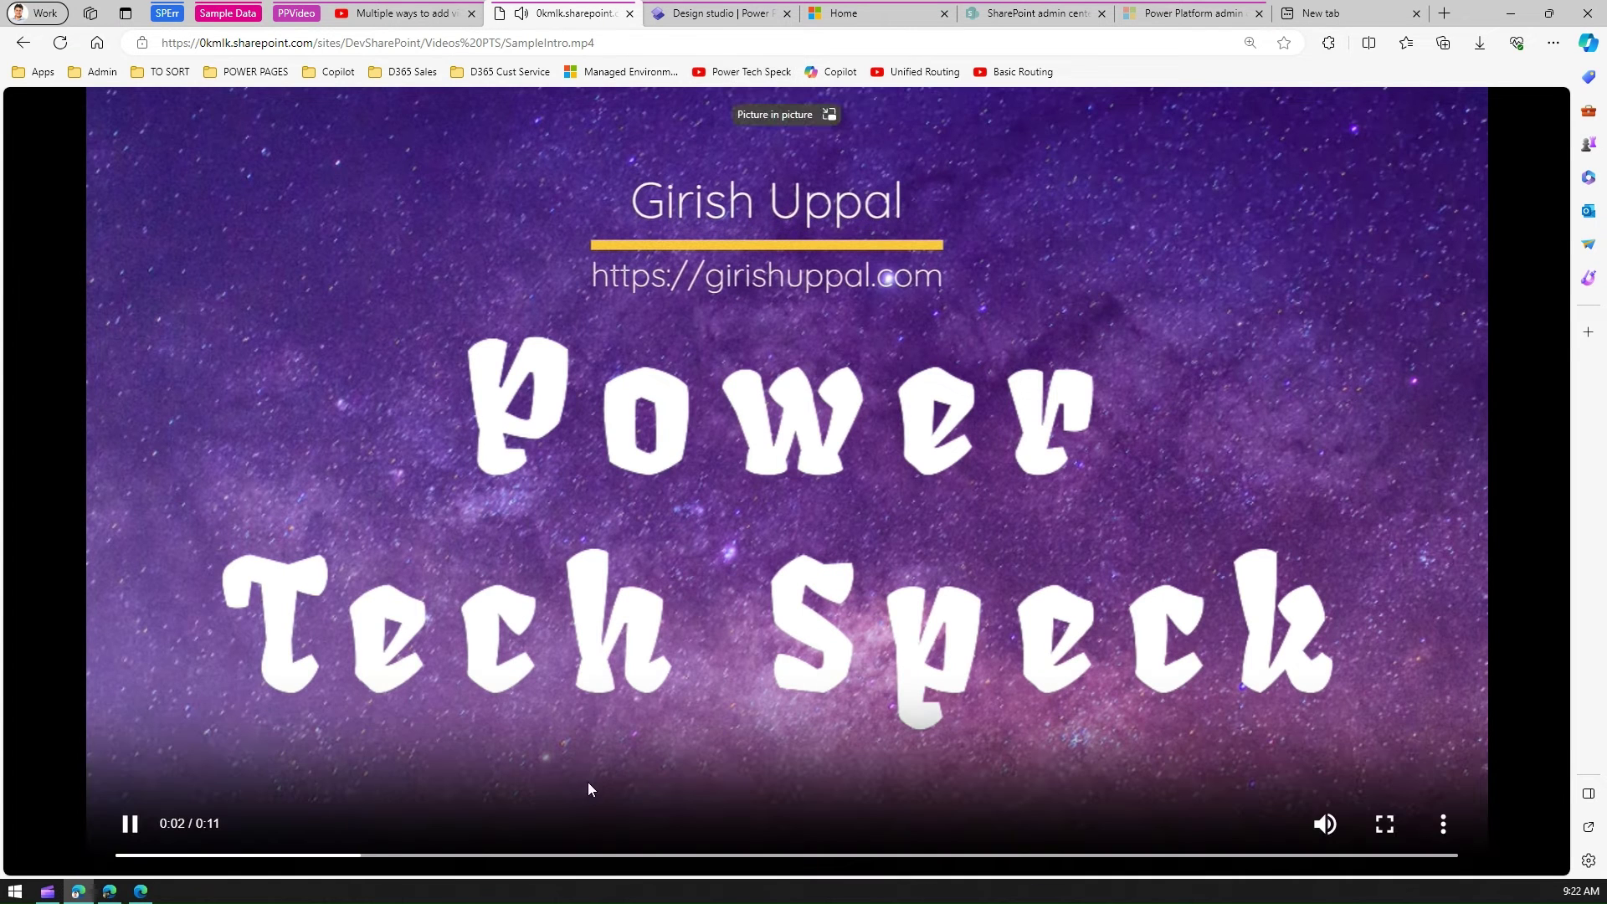
left_click(131, 824)
left_click(541, 42)
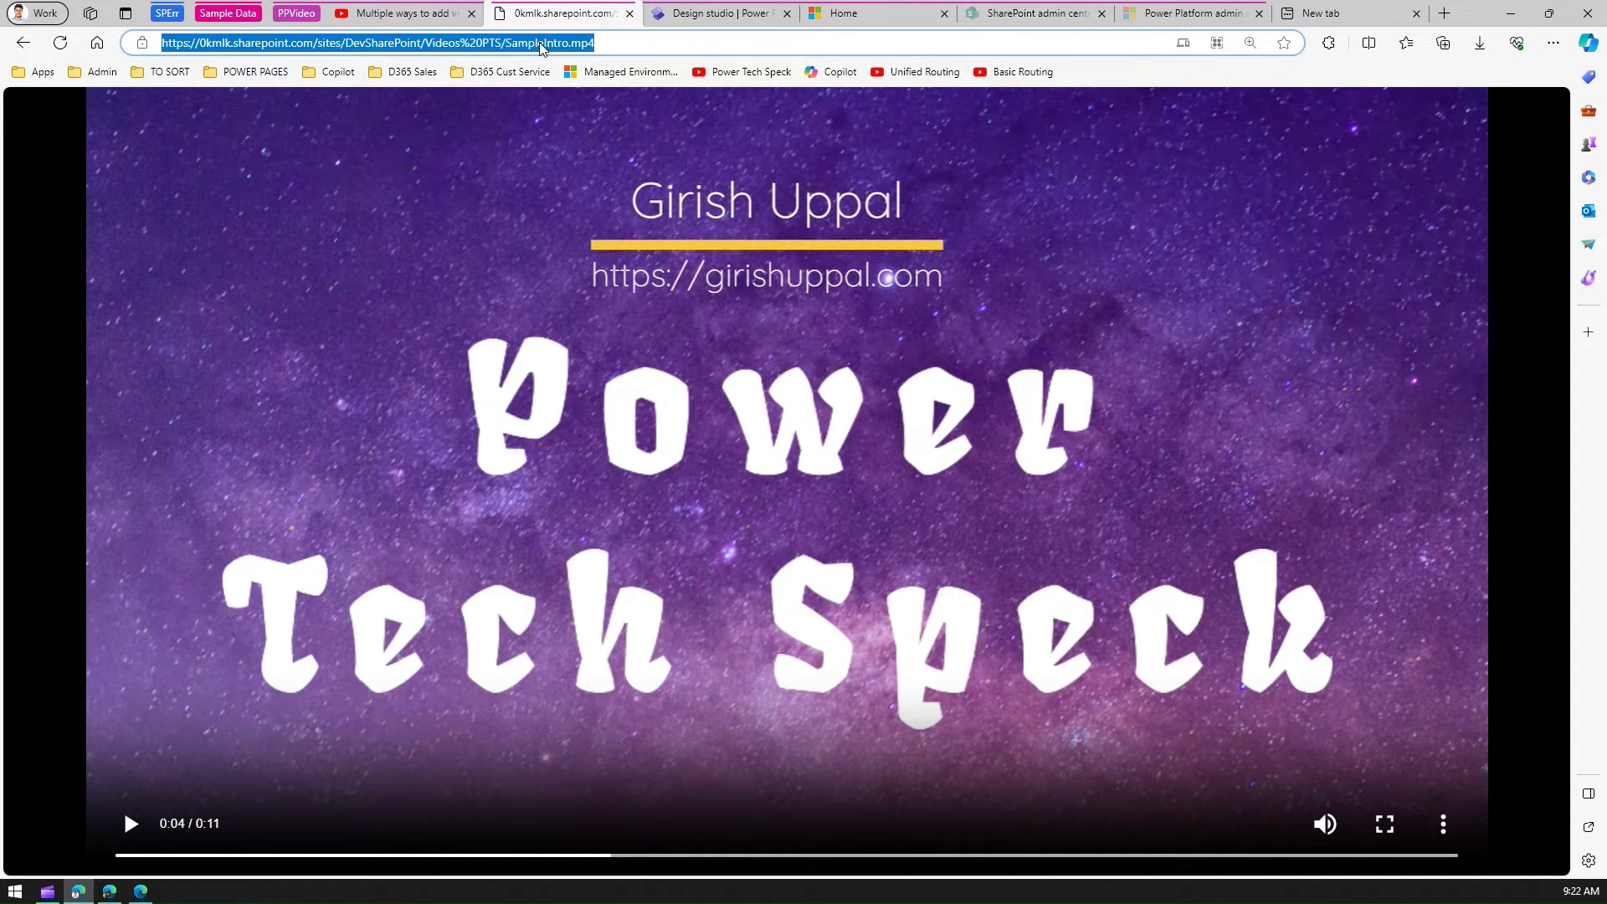
- Add a new page named V1 to the Portfolio 2024 site
left_click(707, 14)
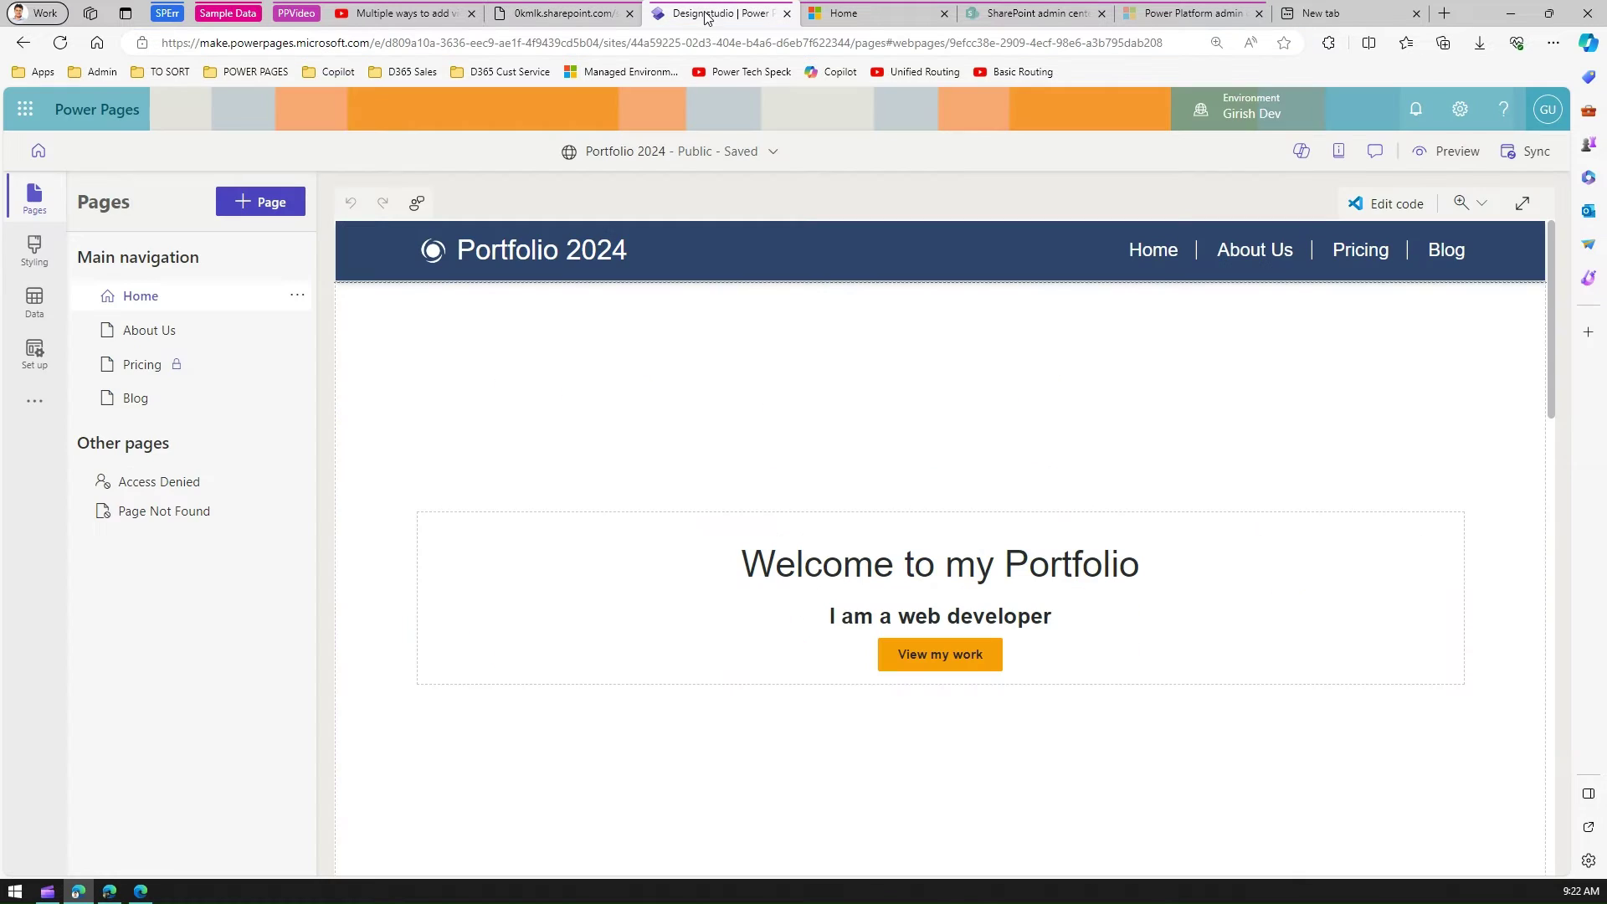
left_click(274, 205)
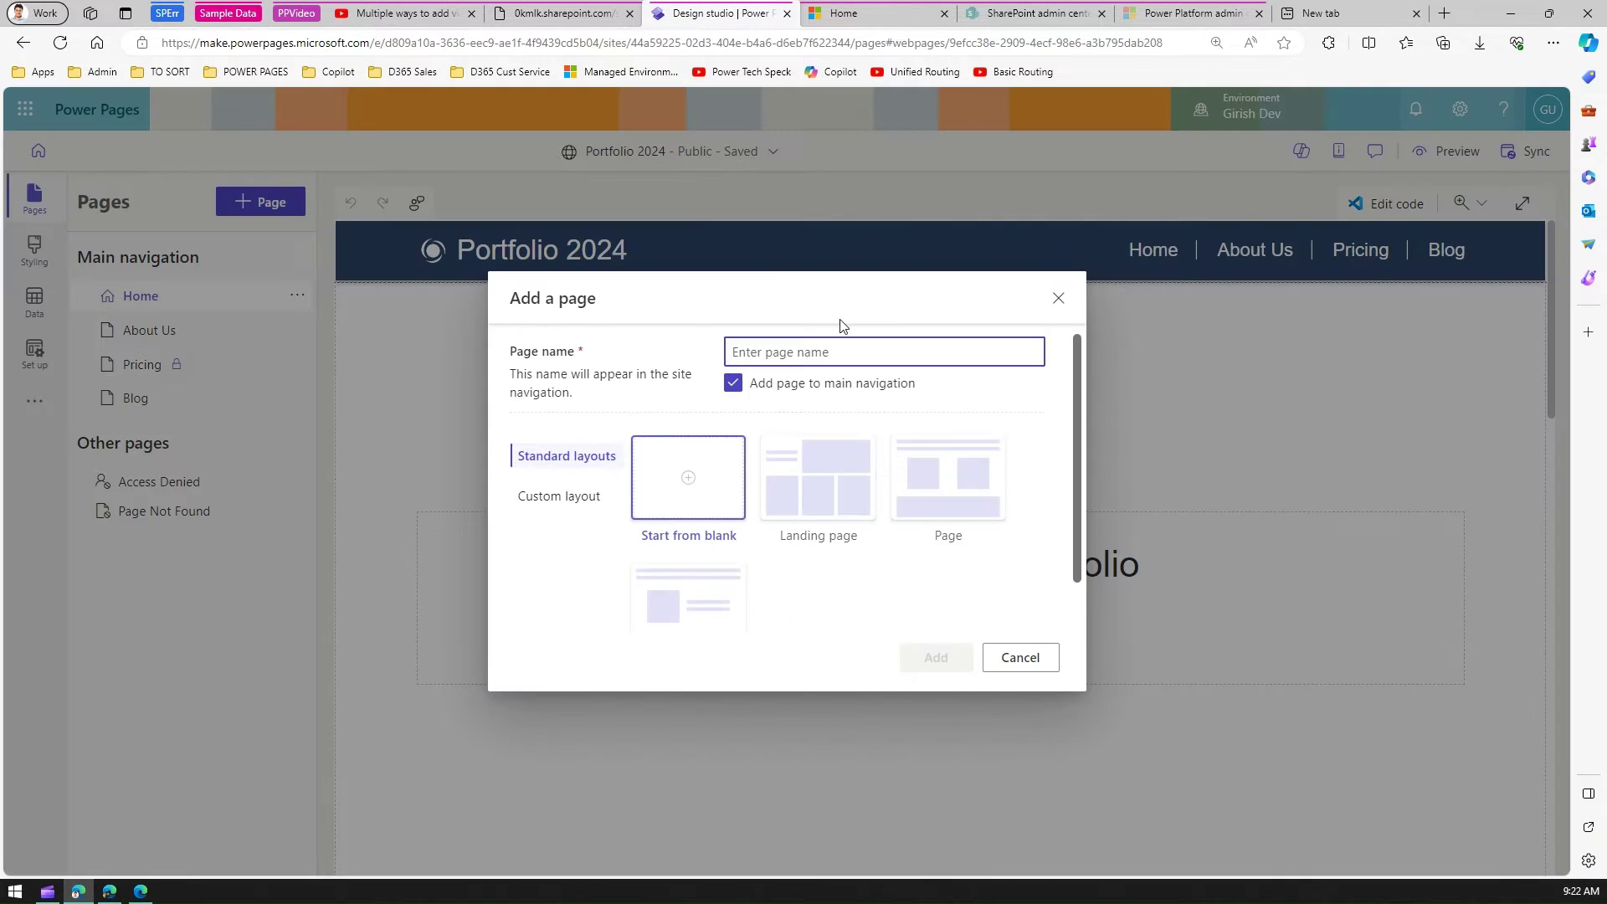
type("V1")
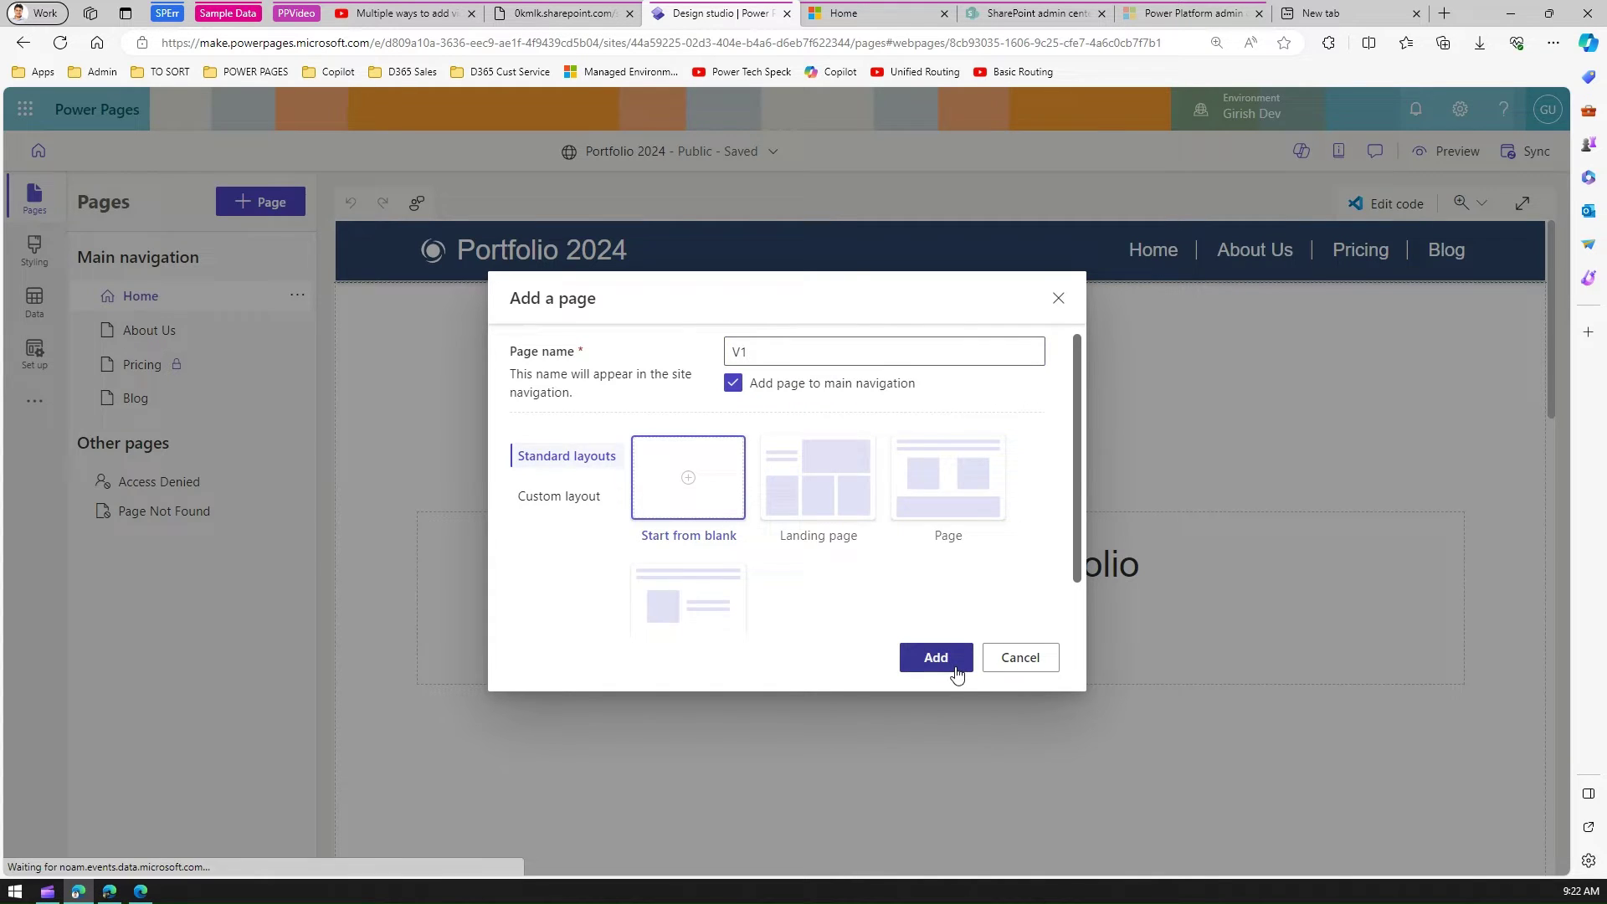
left_click(957, 667)
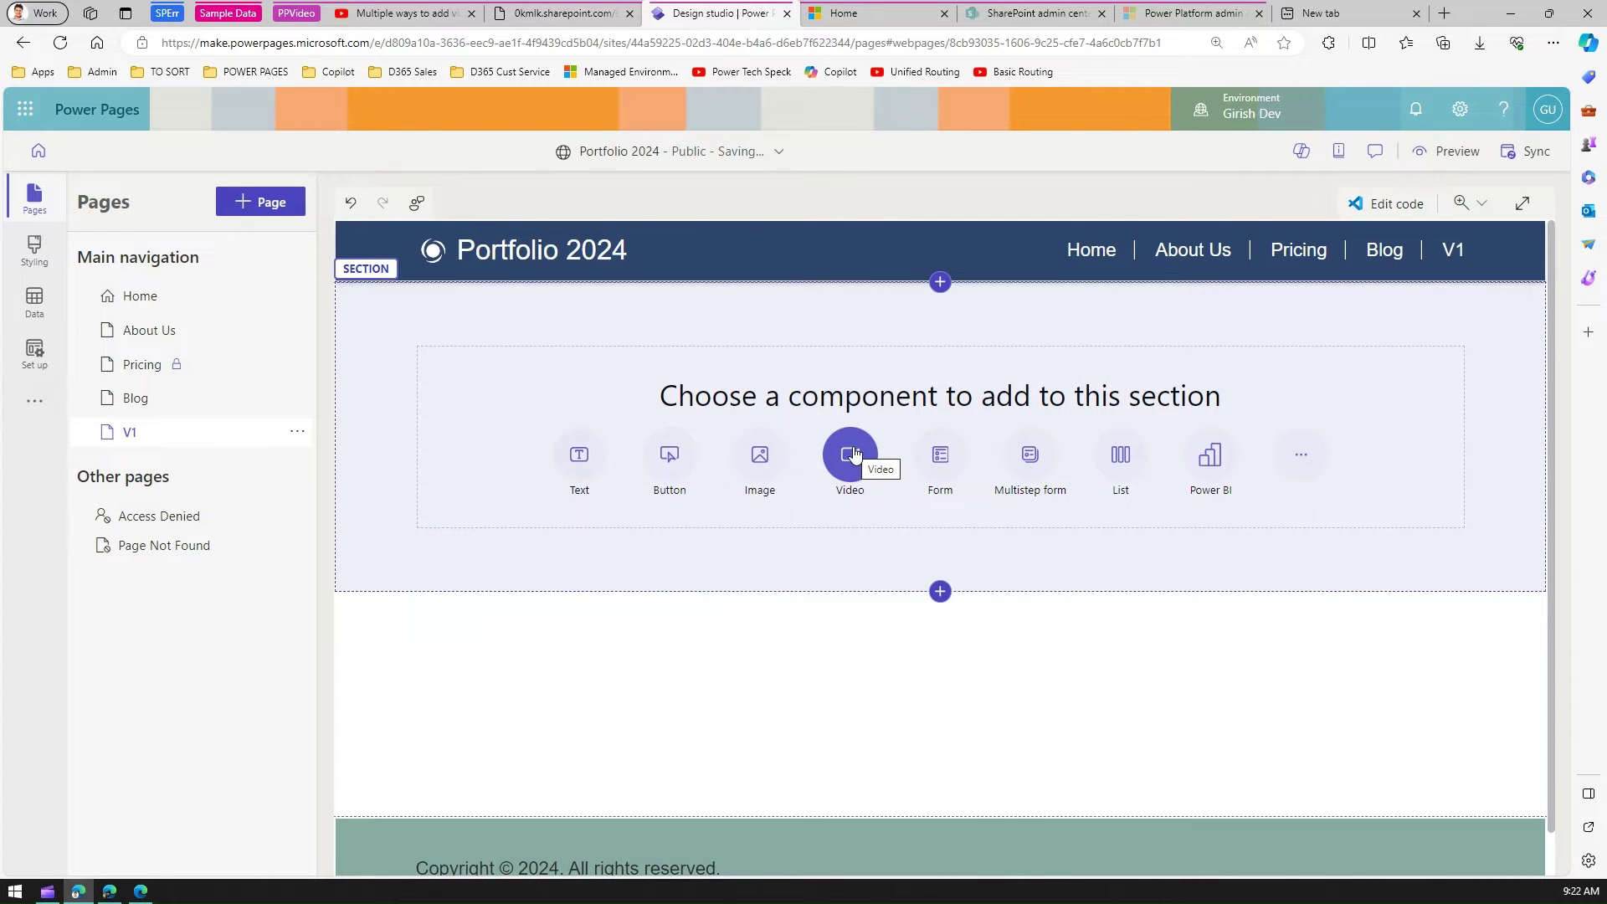
- Insert a video component on V1 using the pasted SharePoint SampleIntro.mp4 URL
left_click(853, 453)
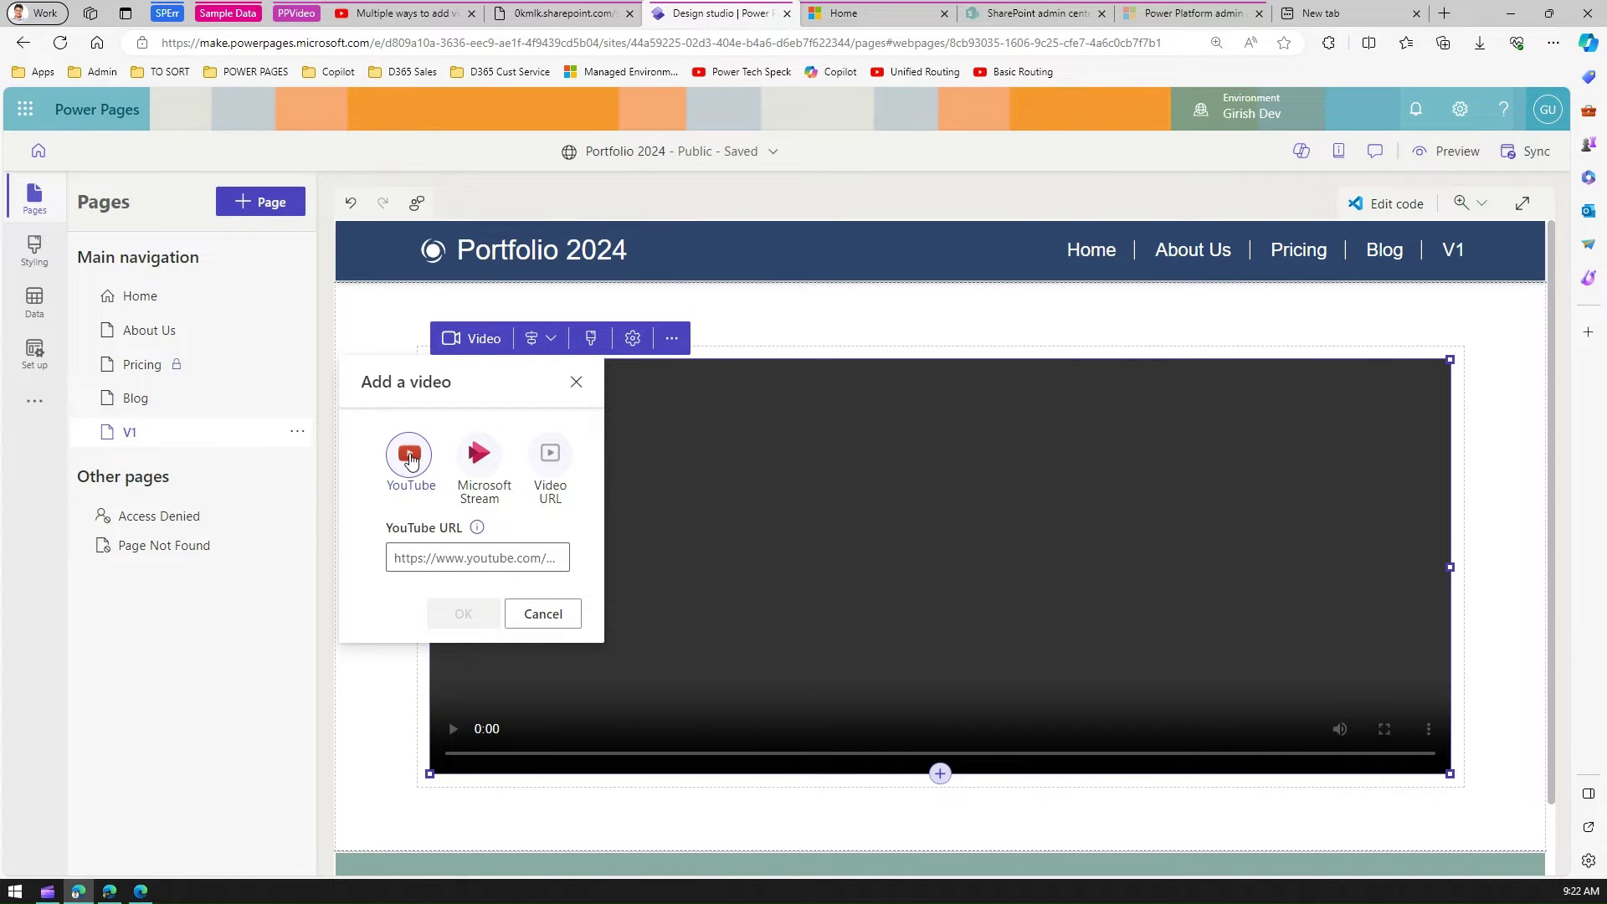
left_click(549, 455)
left_click(494, 549)
key("ctrl+v")
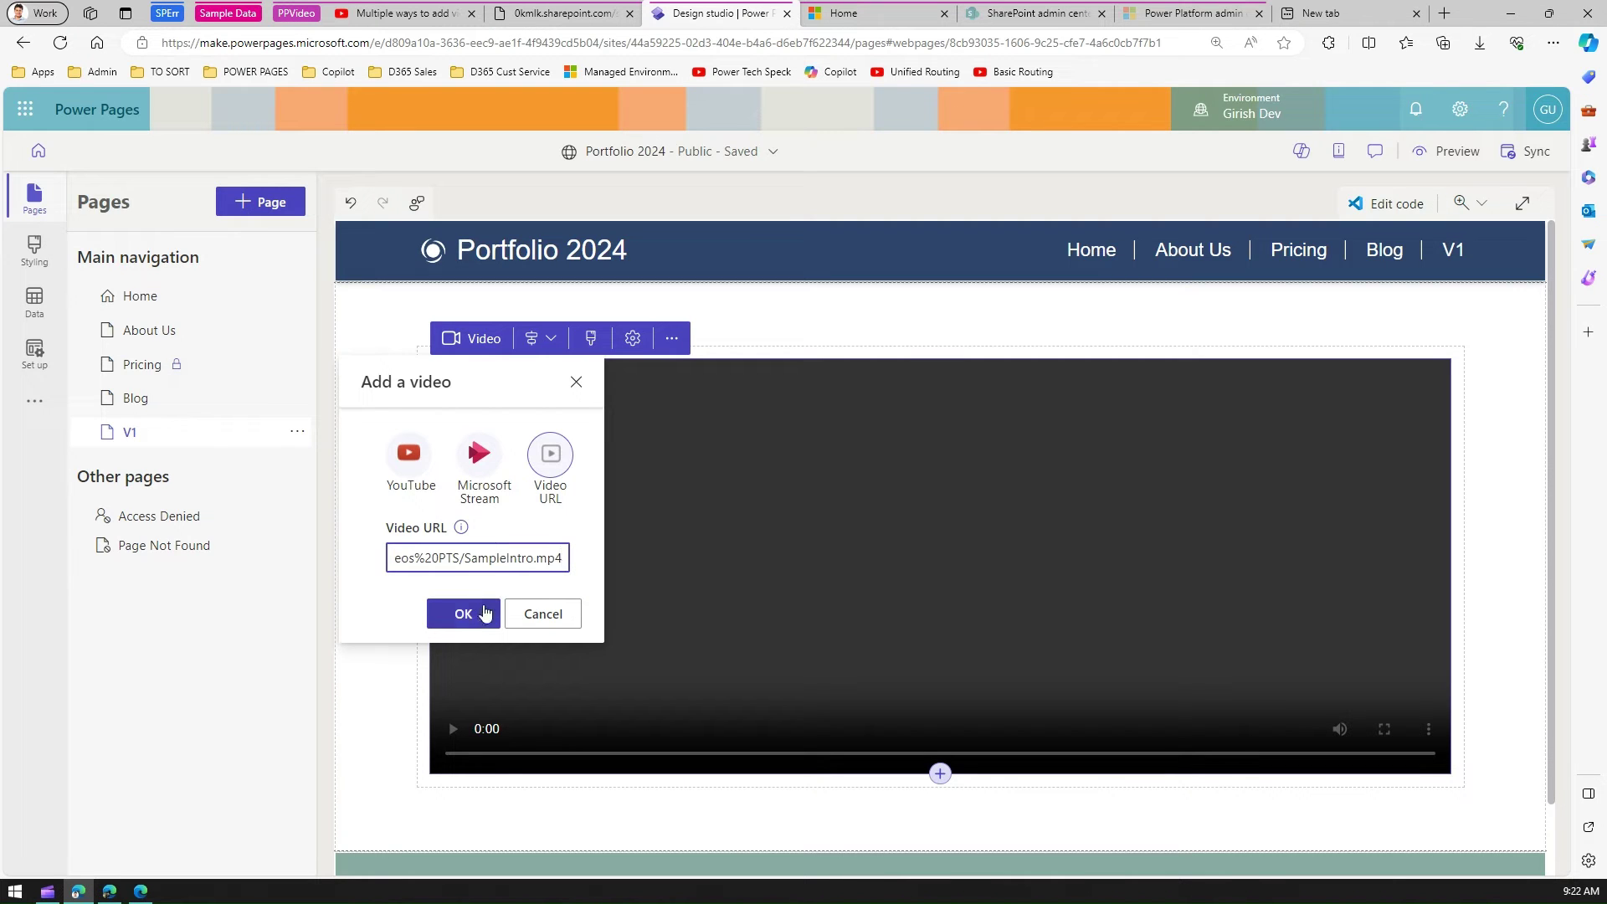
left_click(463, 614)
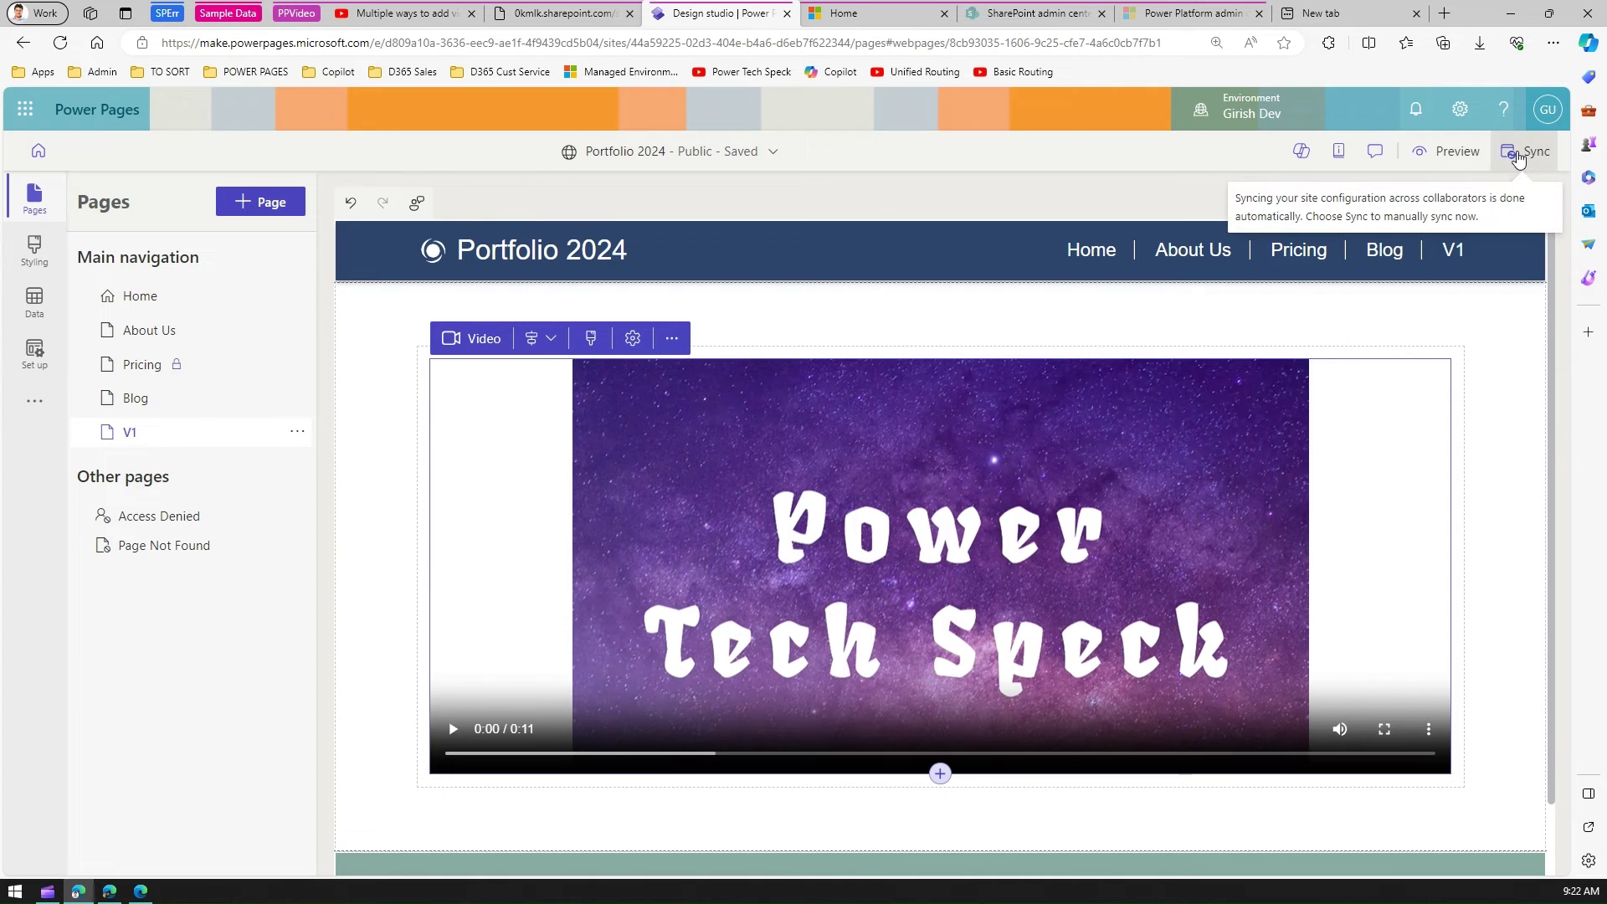
- Sync the site, reload it in the personal Edge window, and open the V1 page
left_click(1519, 156)
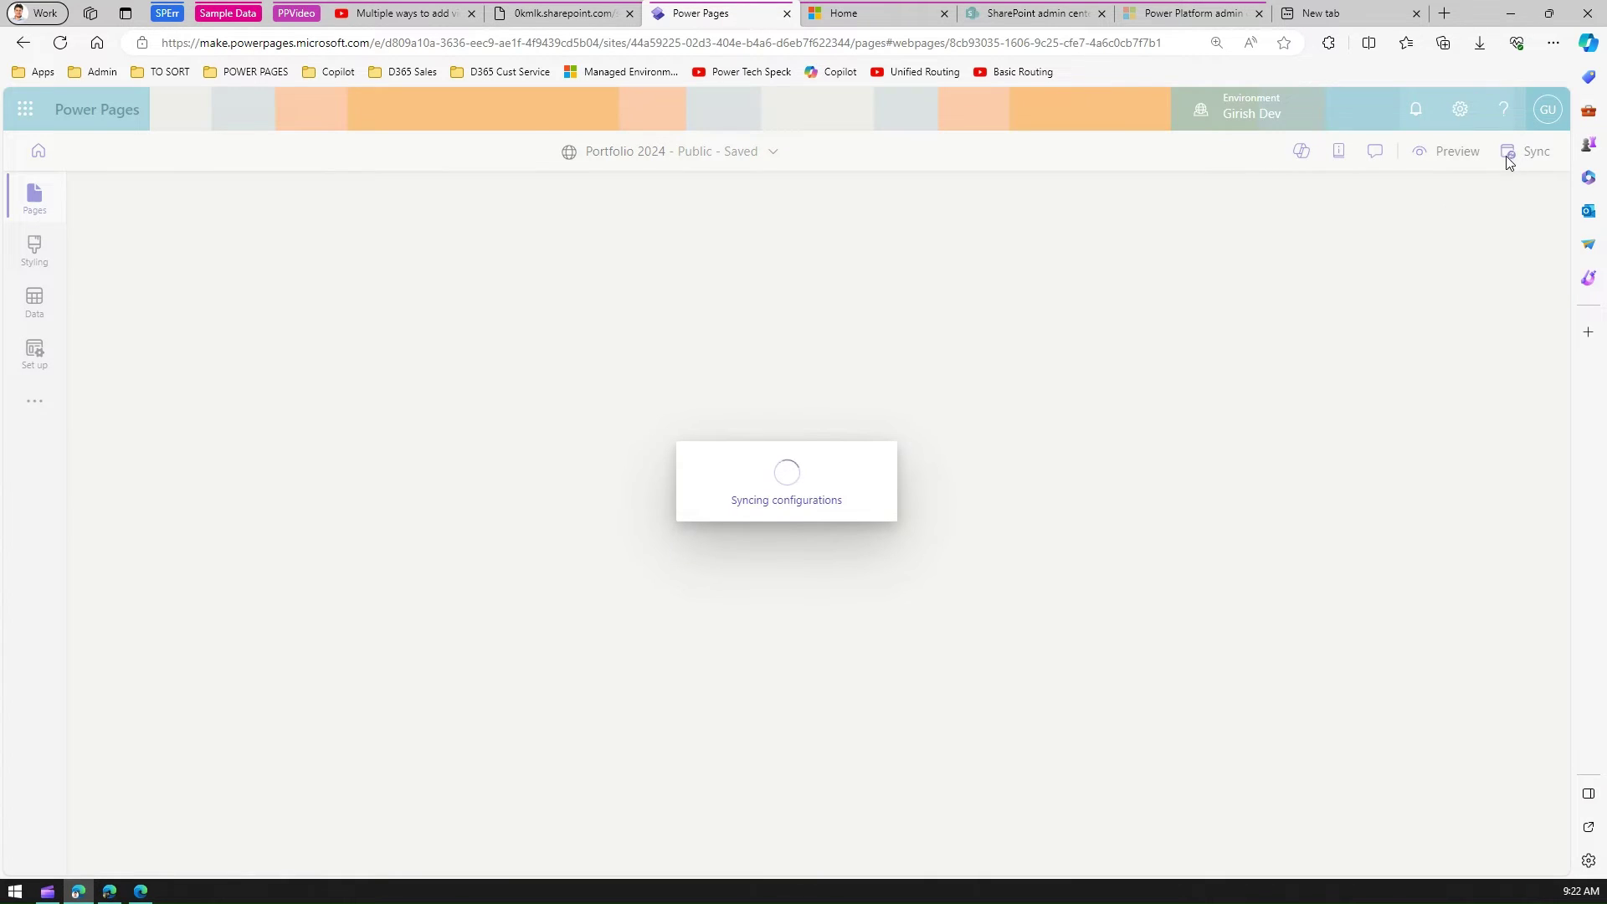
left_click(109, 894)
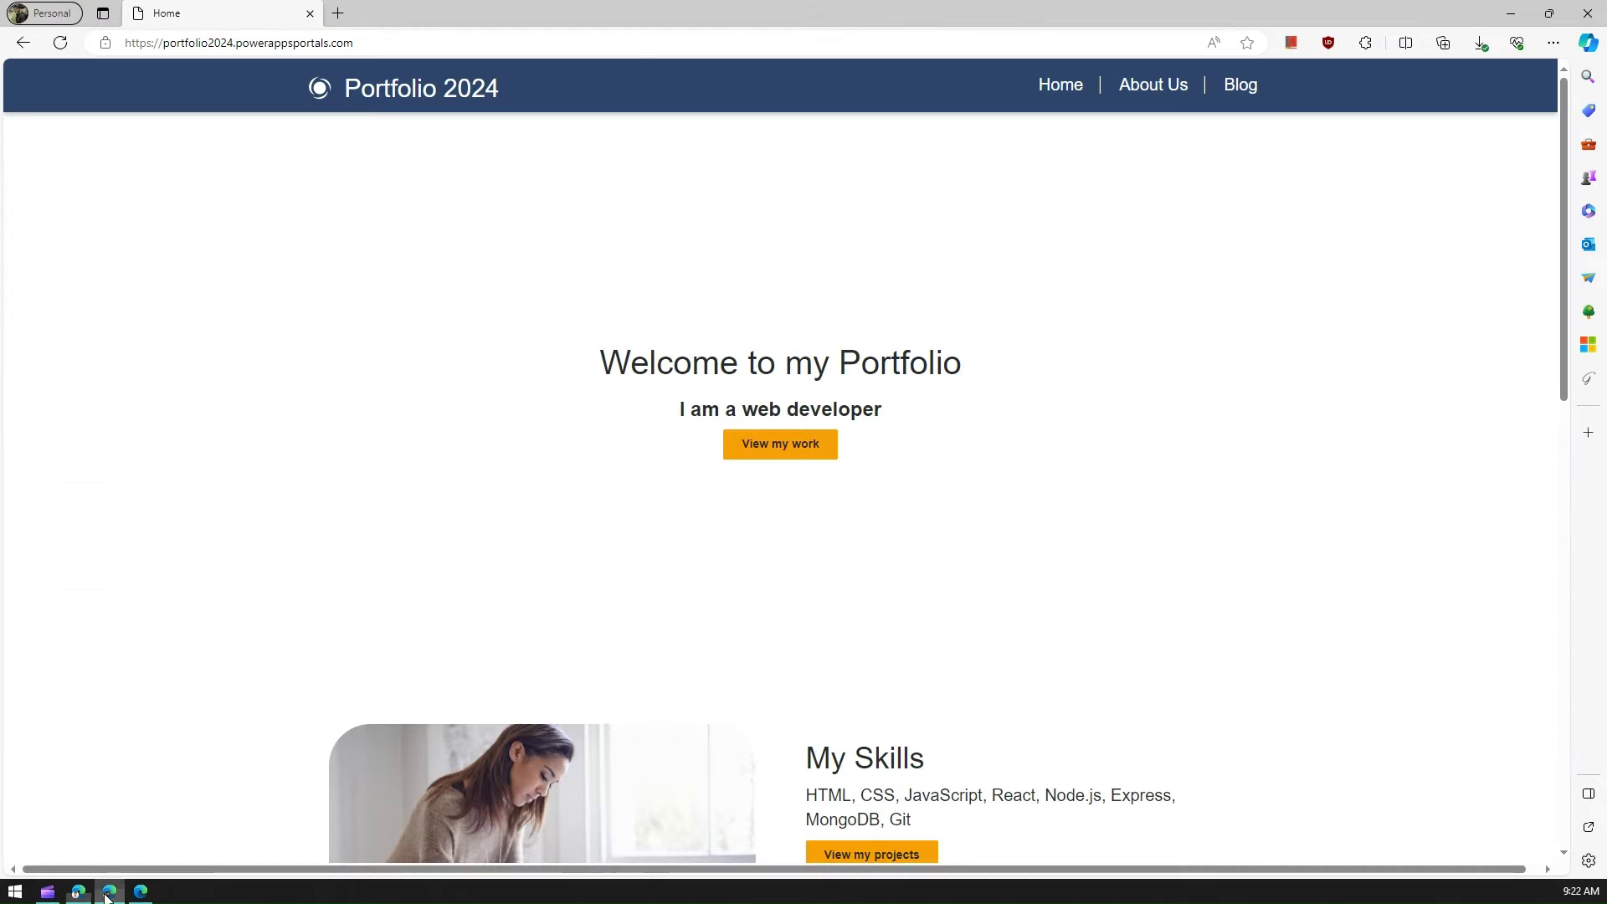
left_click(332, 44)
key("Return")
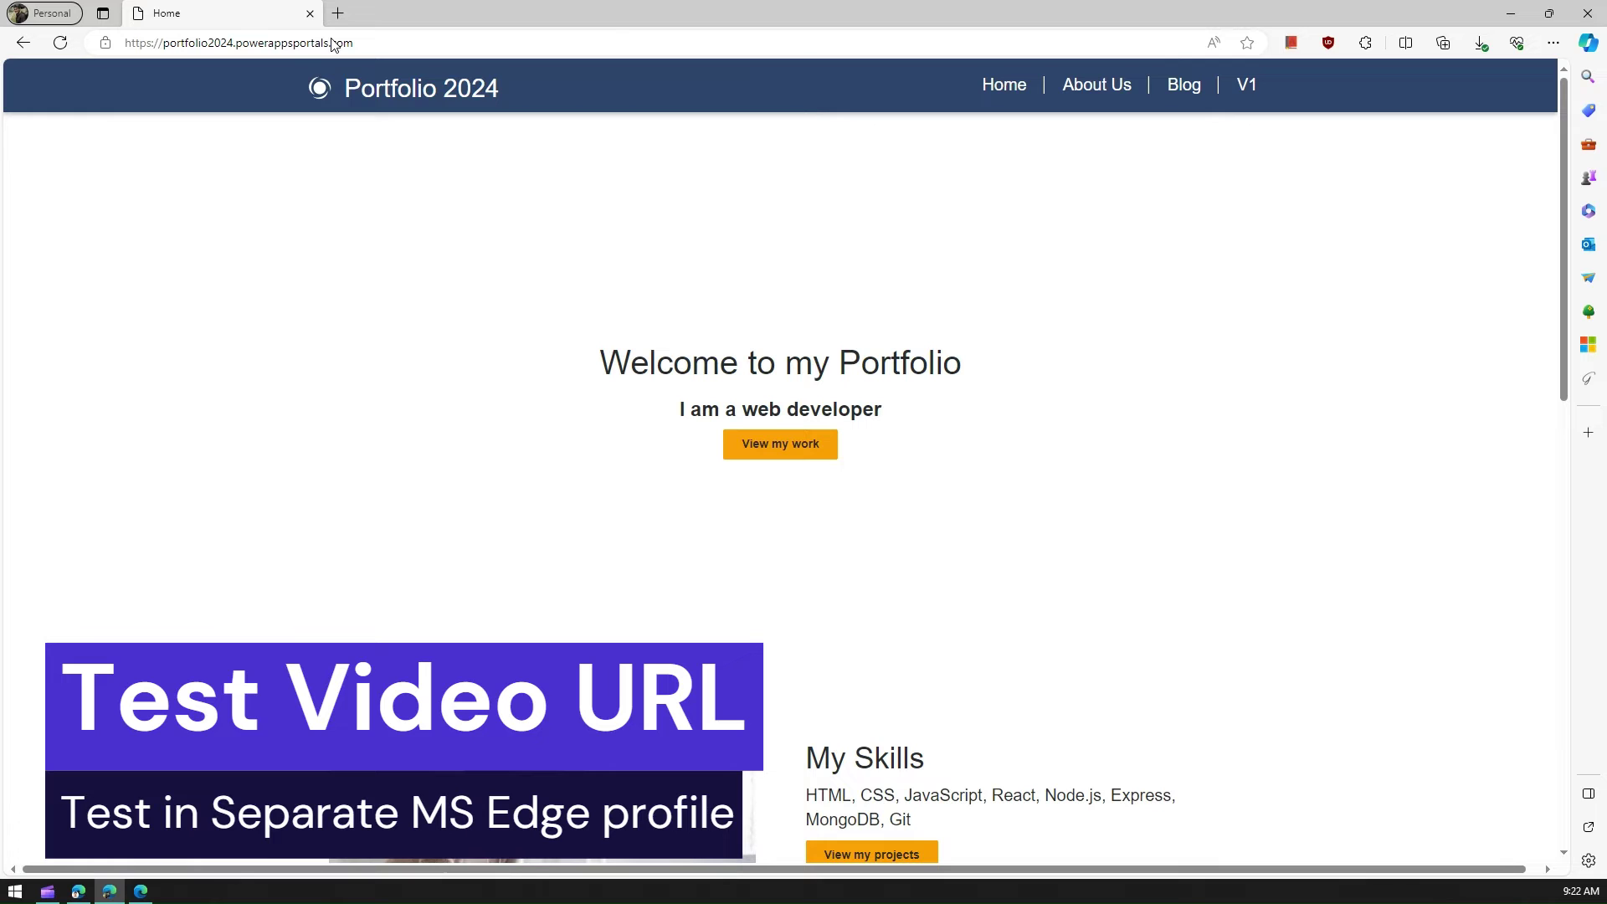
left_click(1248, 90)
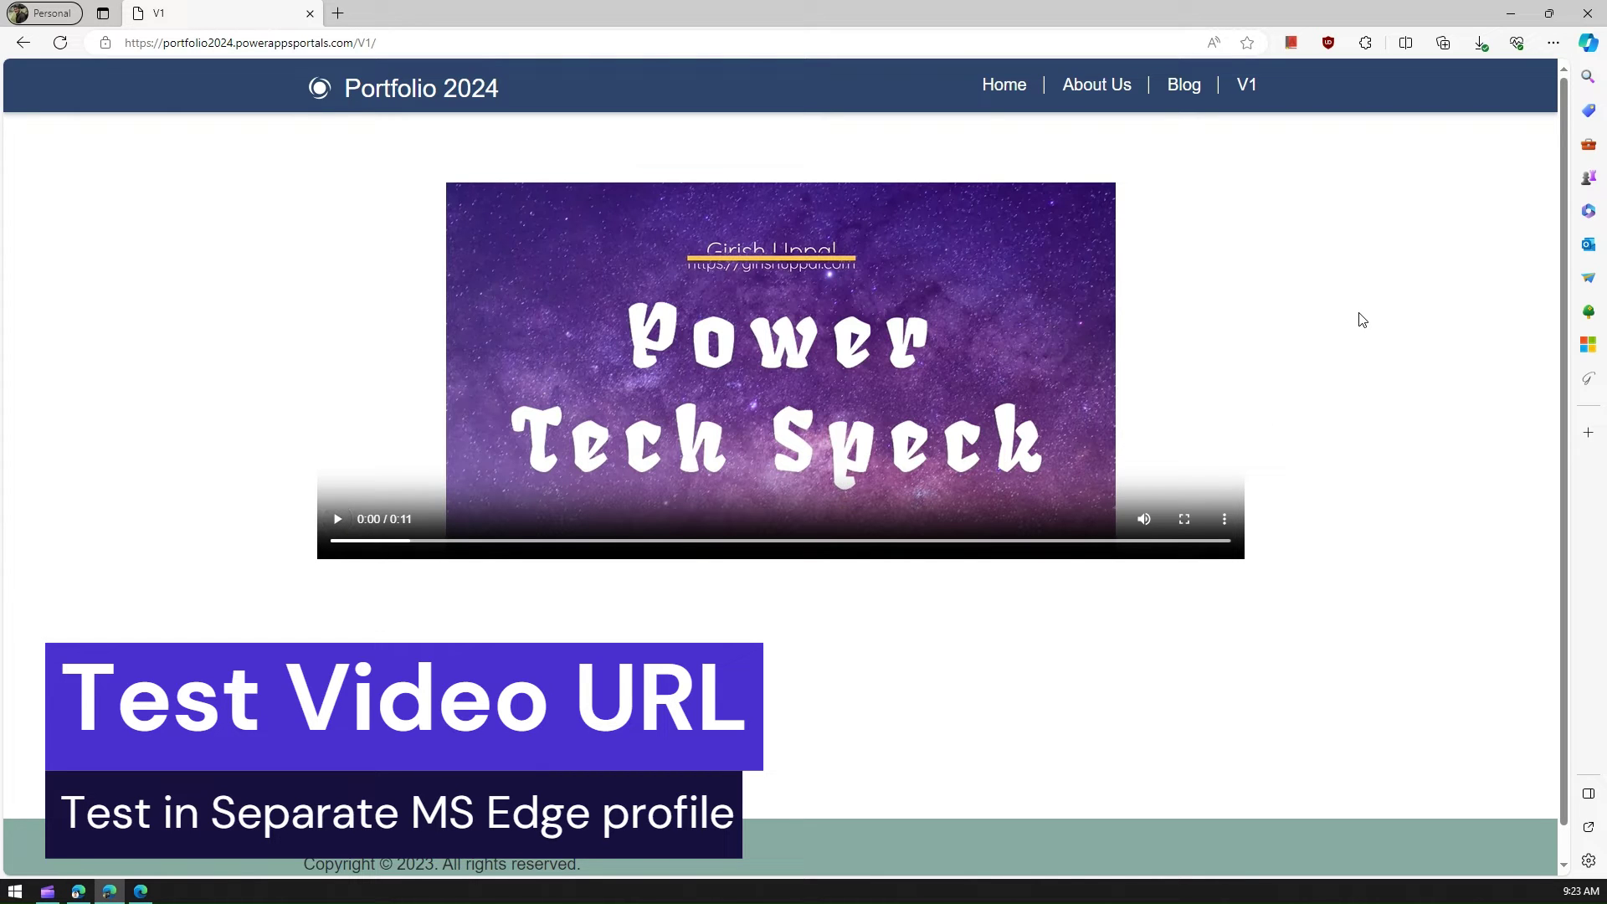
- Open developer tools with F12 and reload the V1 page to view its console messages
key("F12")
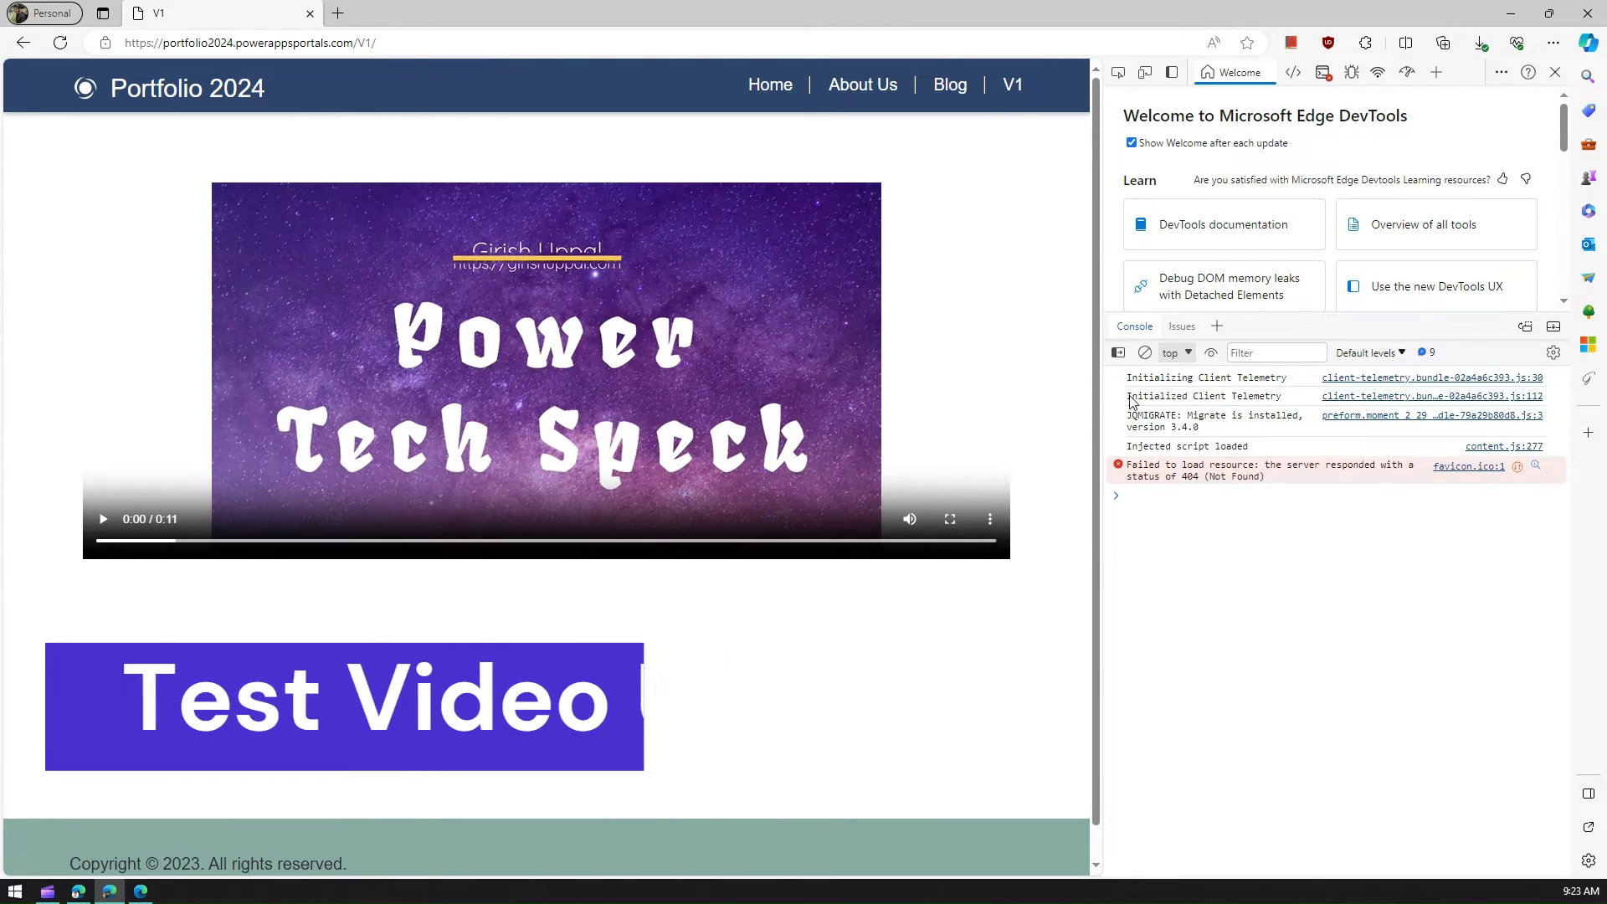
left_click(245, 37)
key("Return")
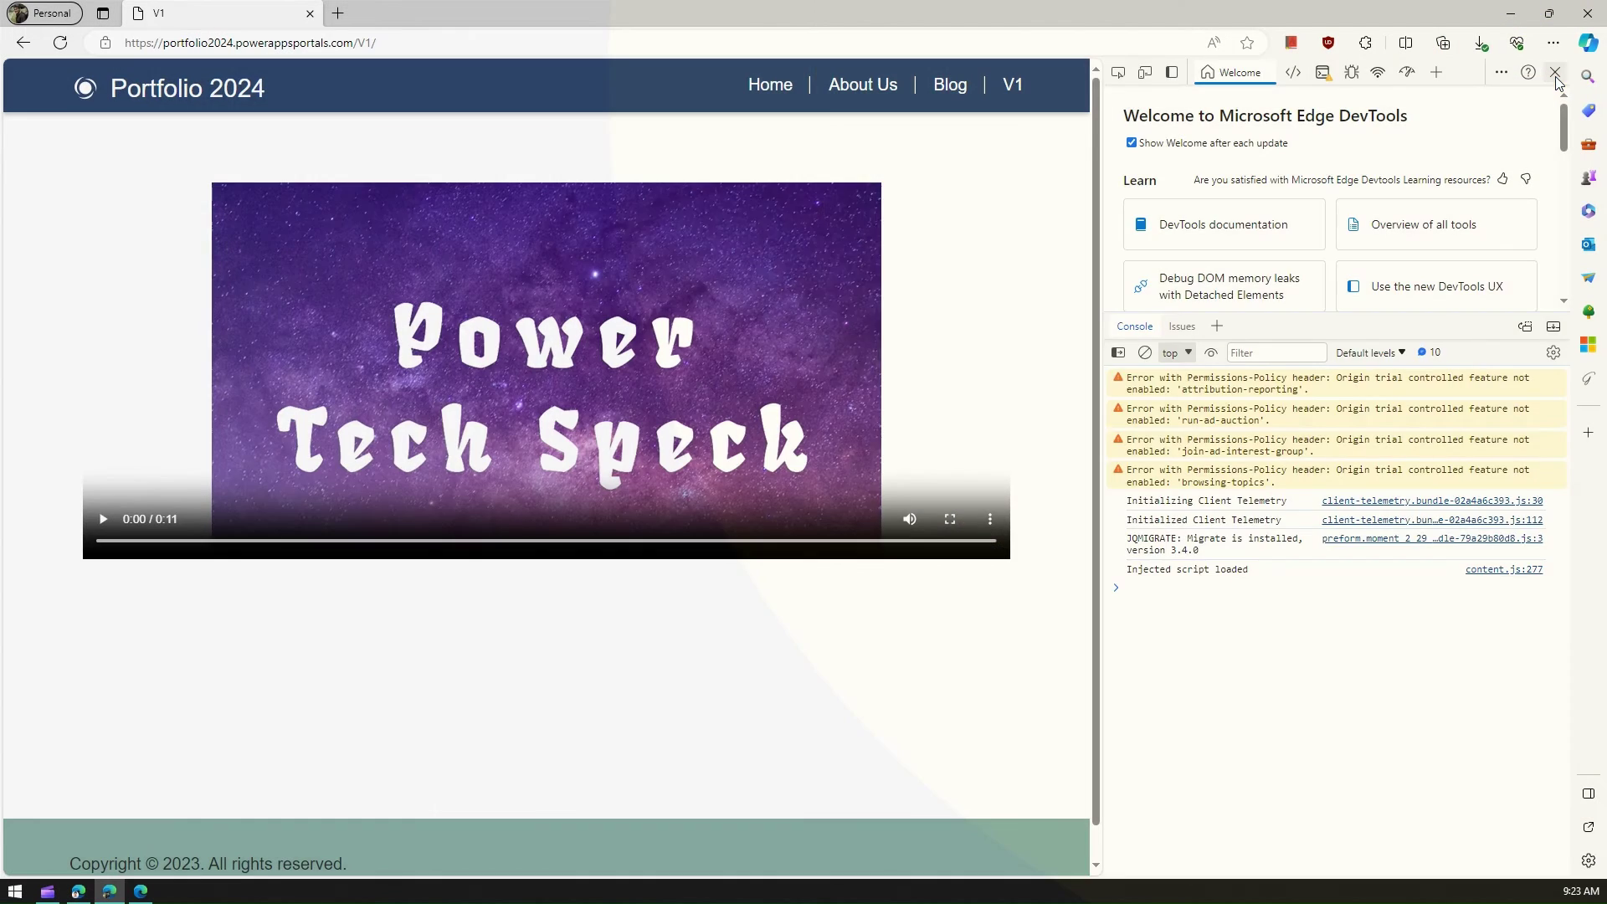
- Close developer tools, play the V1 video full screen, and return to the Power Pages studio
left_click(1555, 75)
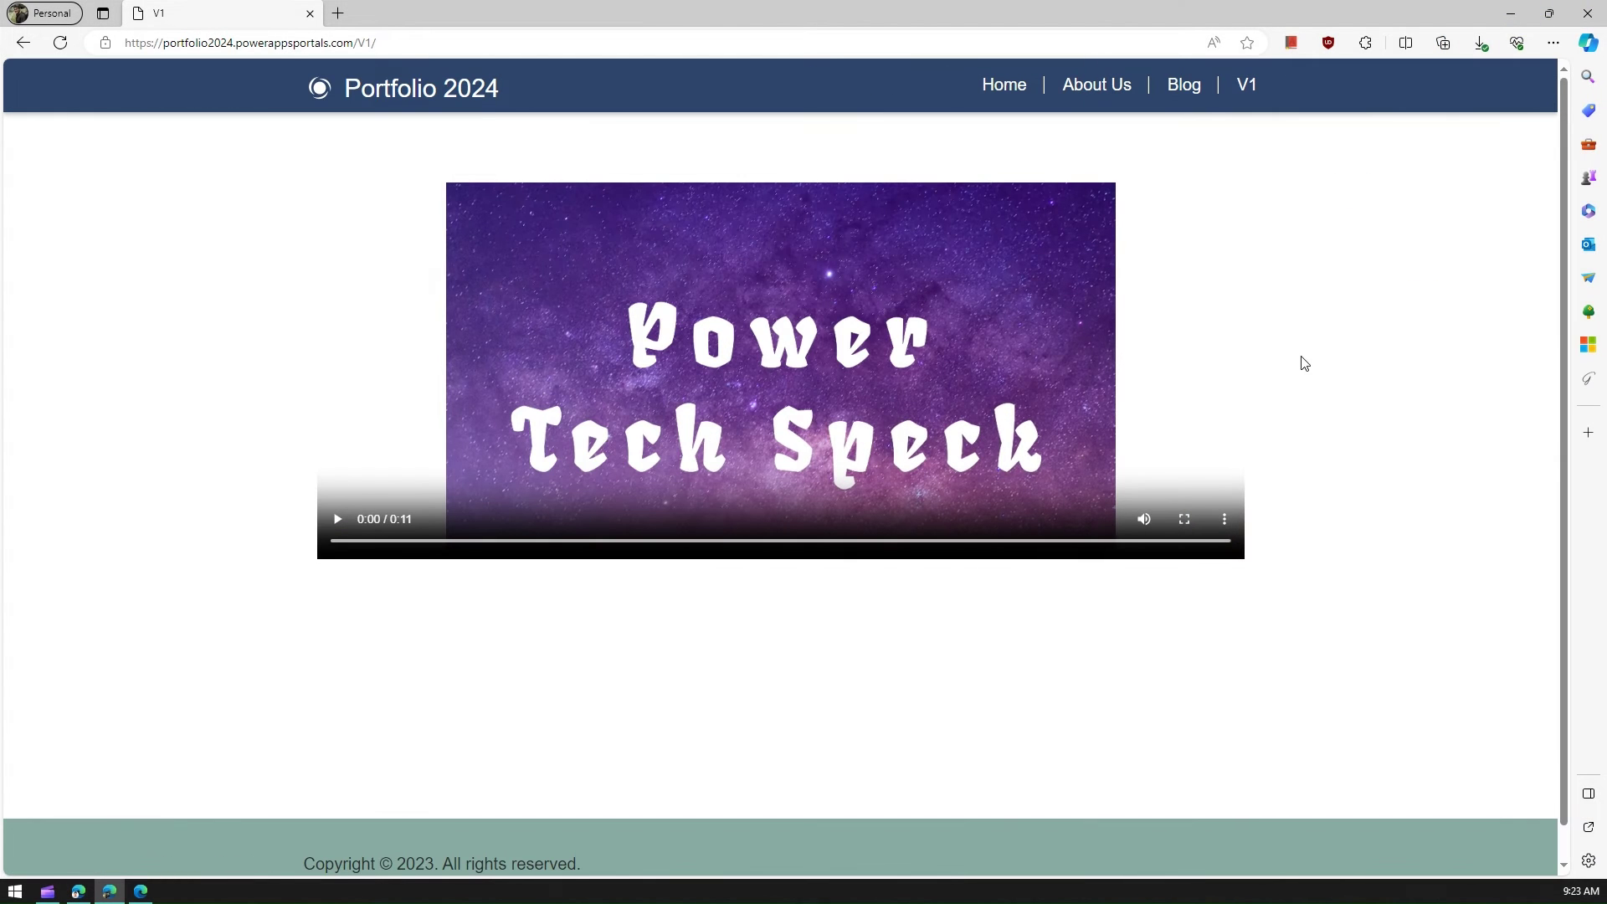
left_click(1184, 520)
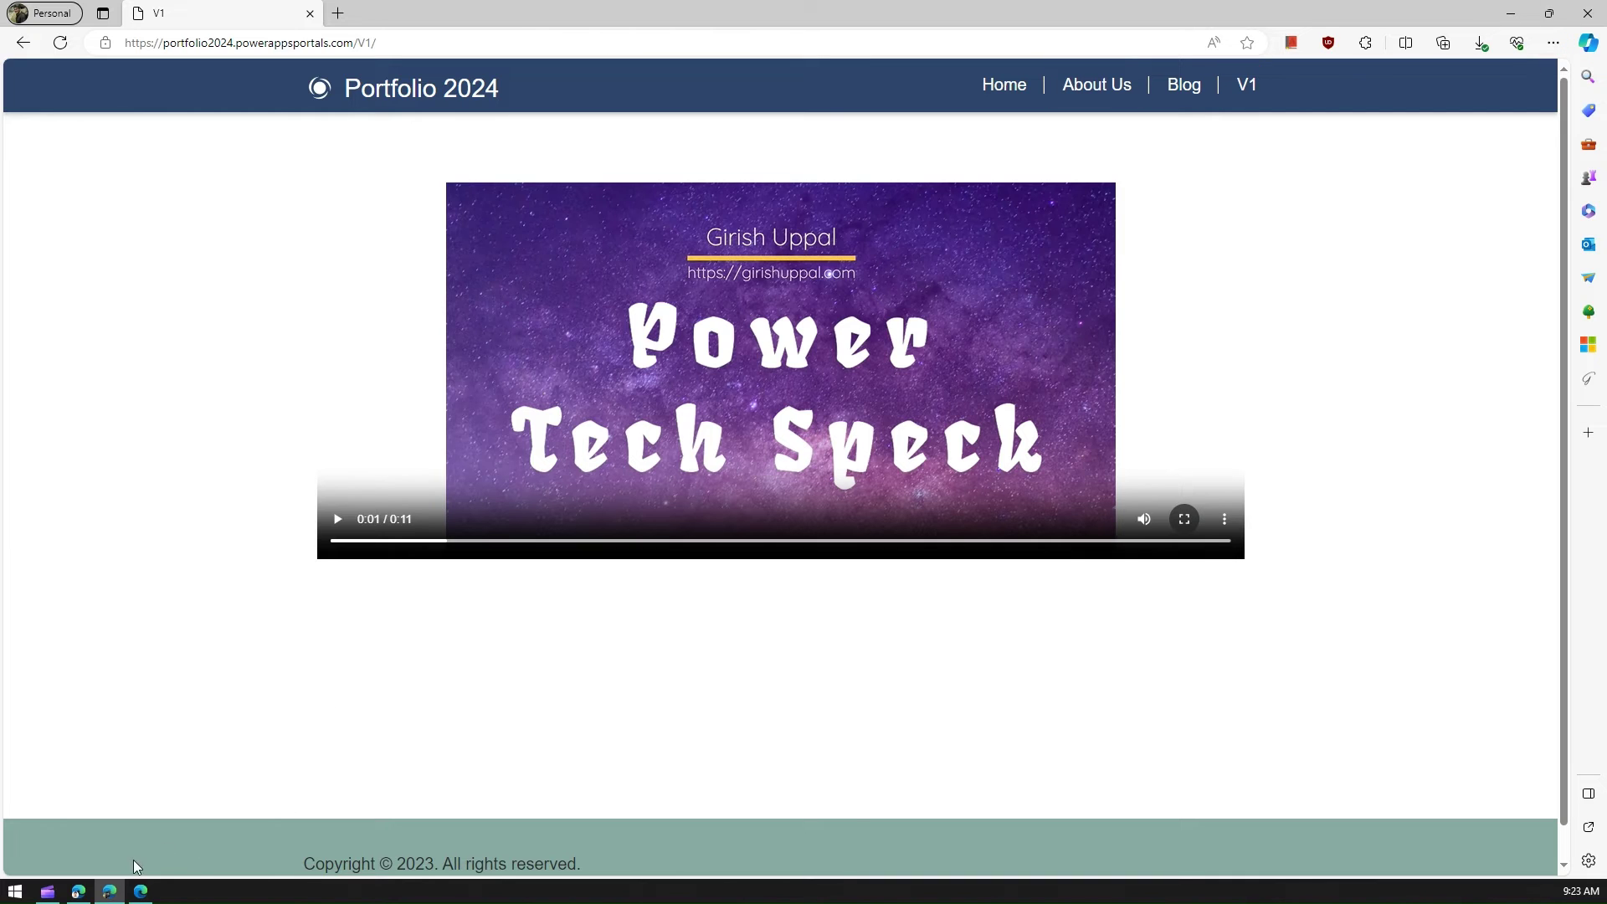
left_click(78, 892)
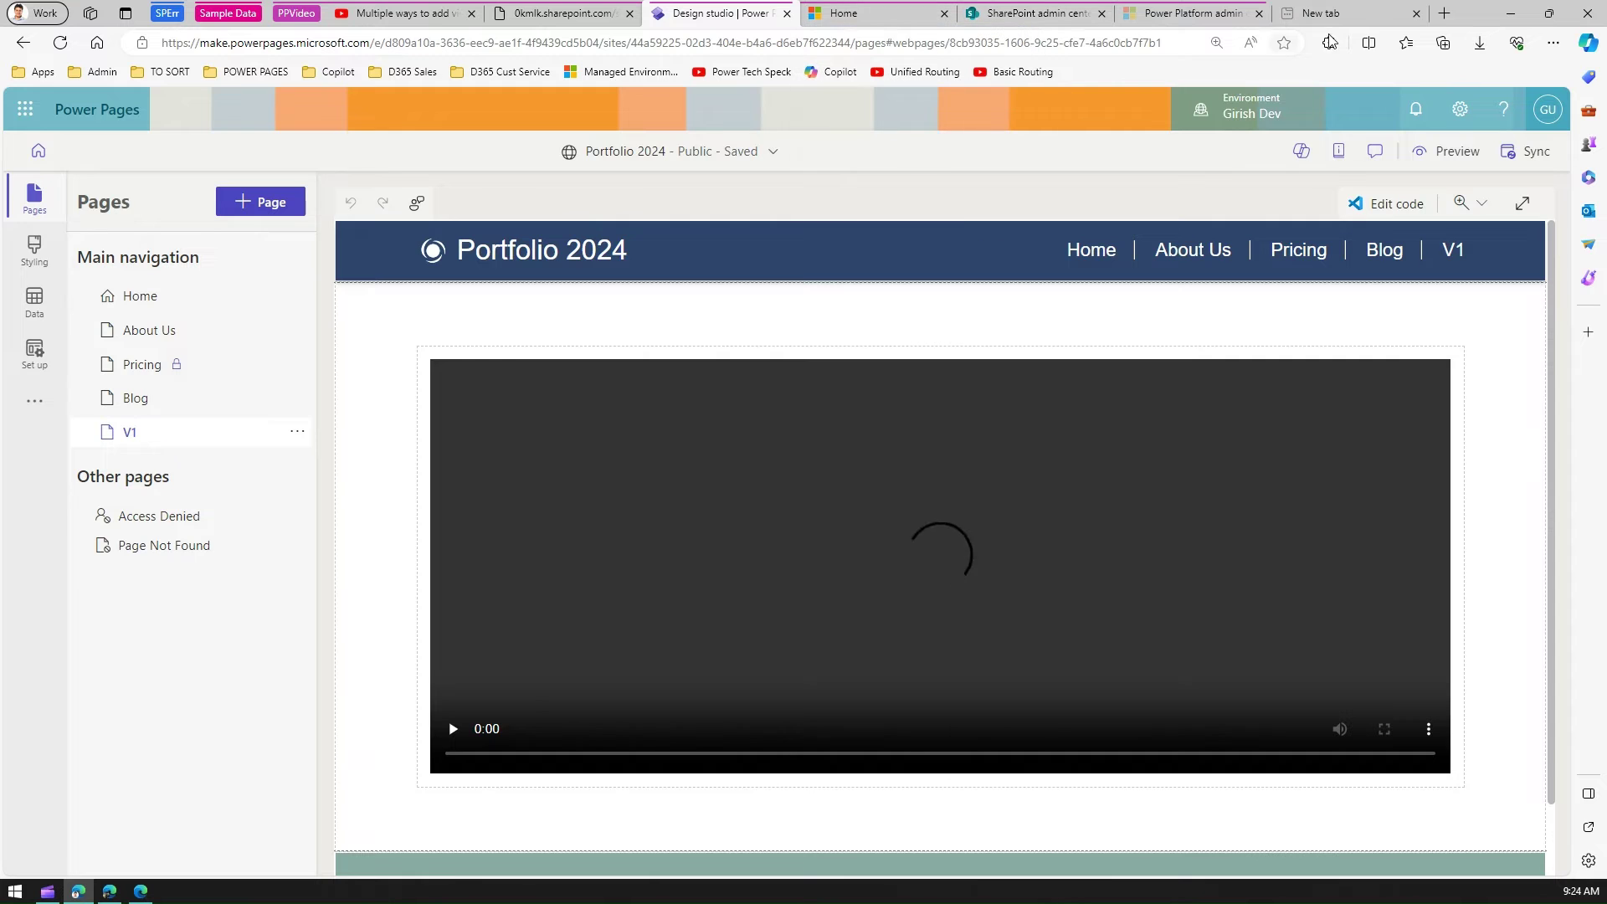
- Open the Dev SharePoint site from the Apps bookmarks in a new tab
left_click(1347, 13)
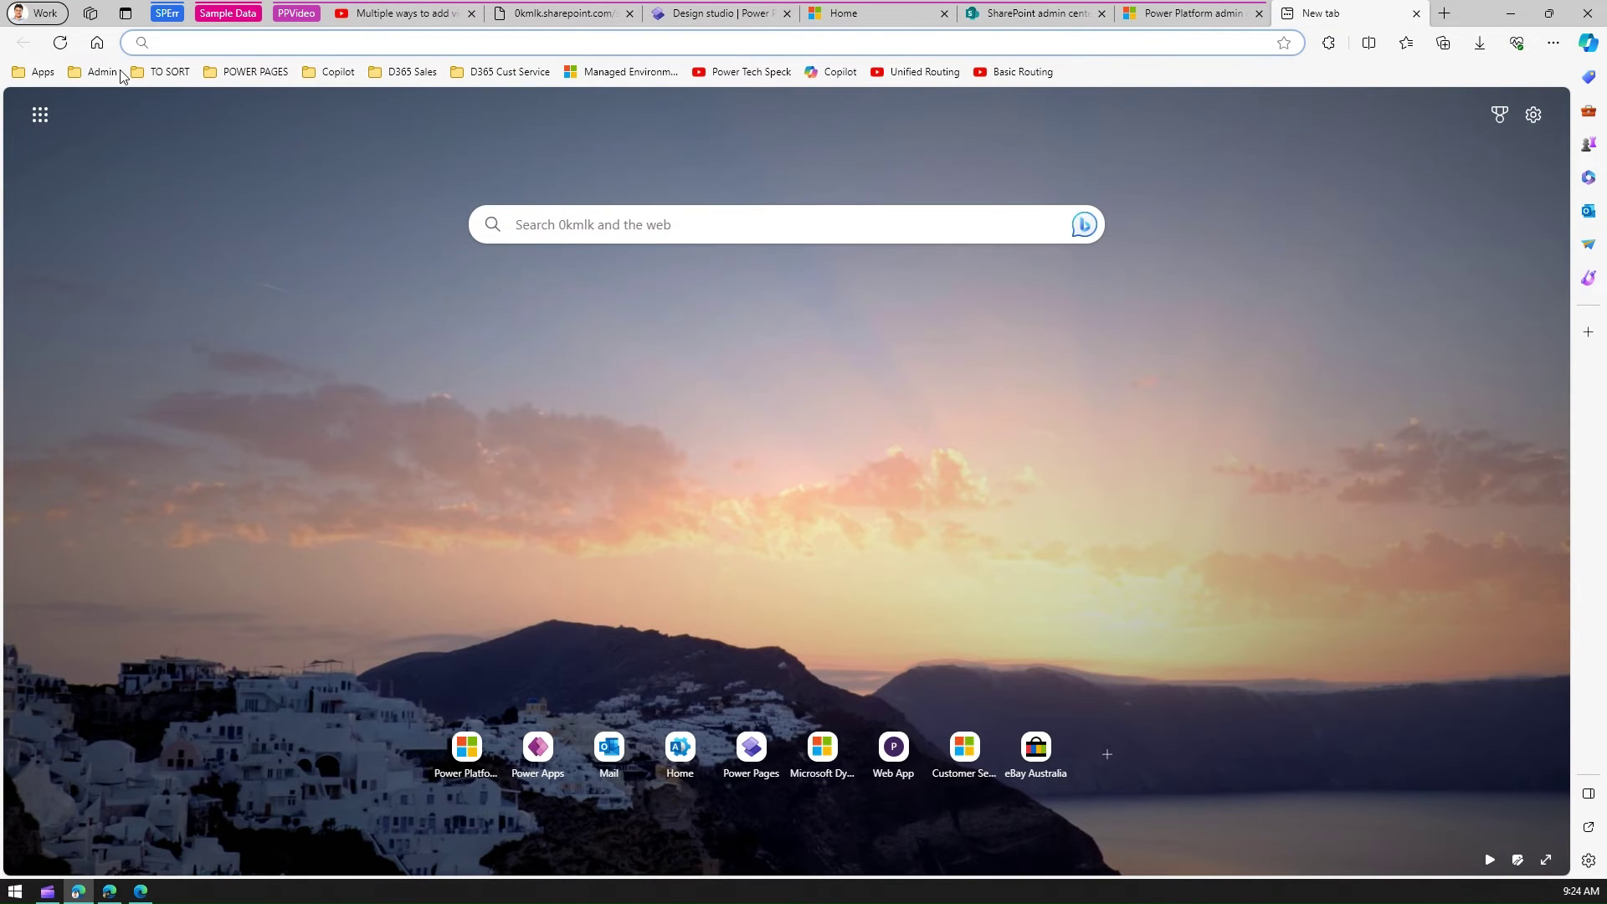
left_click(33, 72)
mouse_move(136, 106)
left_click(217, 100)
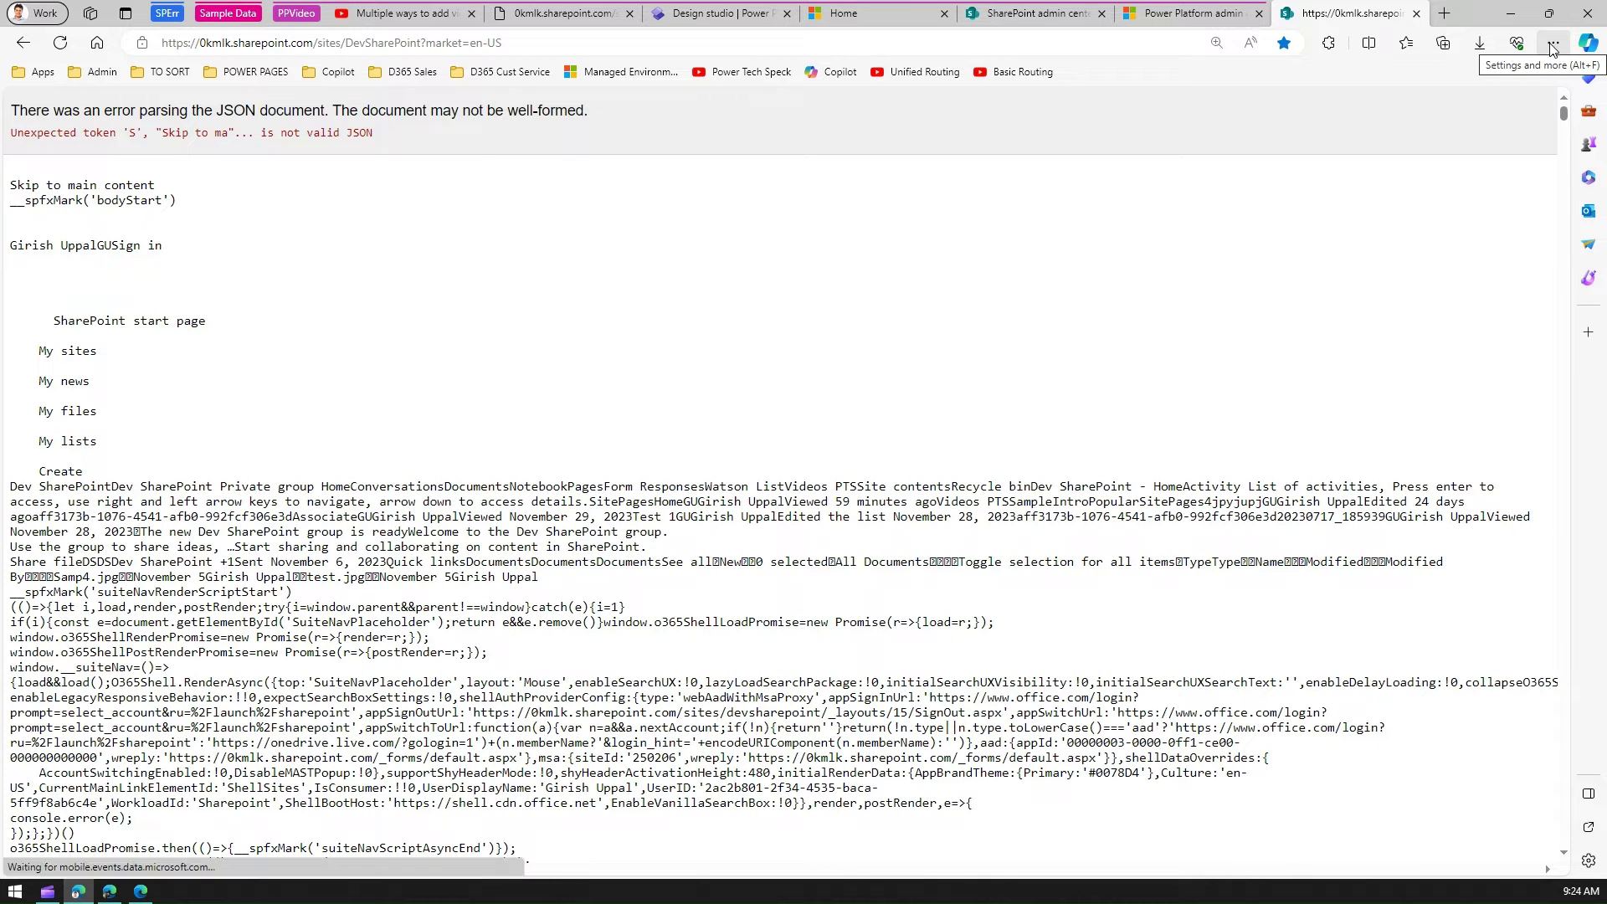
- Hard-refresh the Dev site through DevTools and open the Videos PTS library
key("F12")
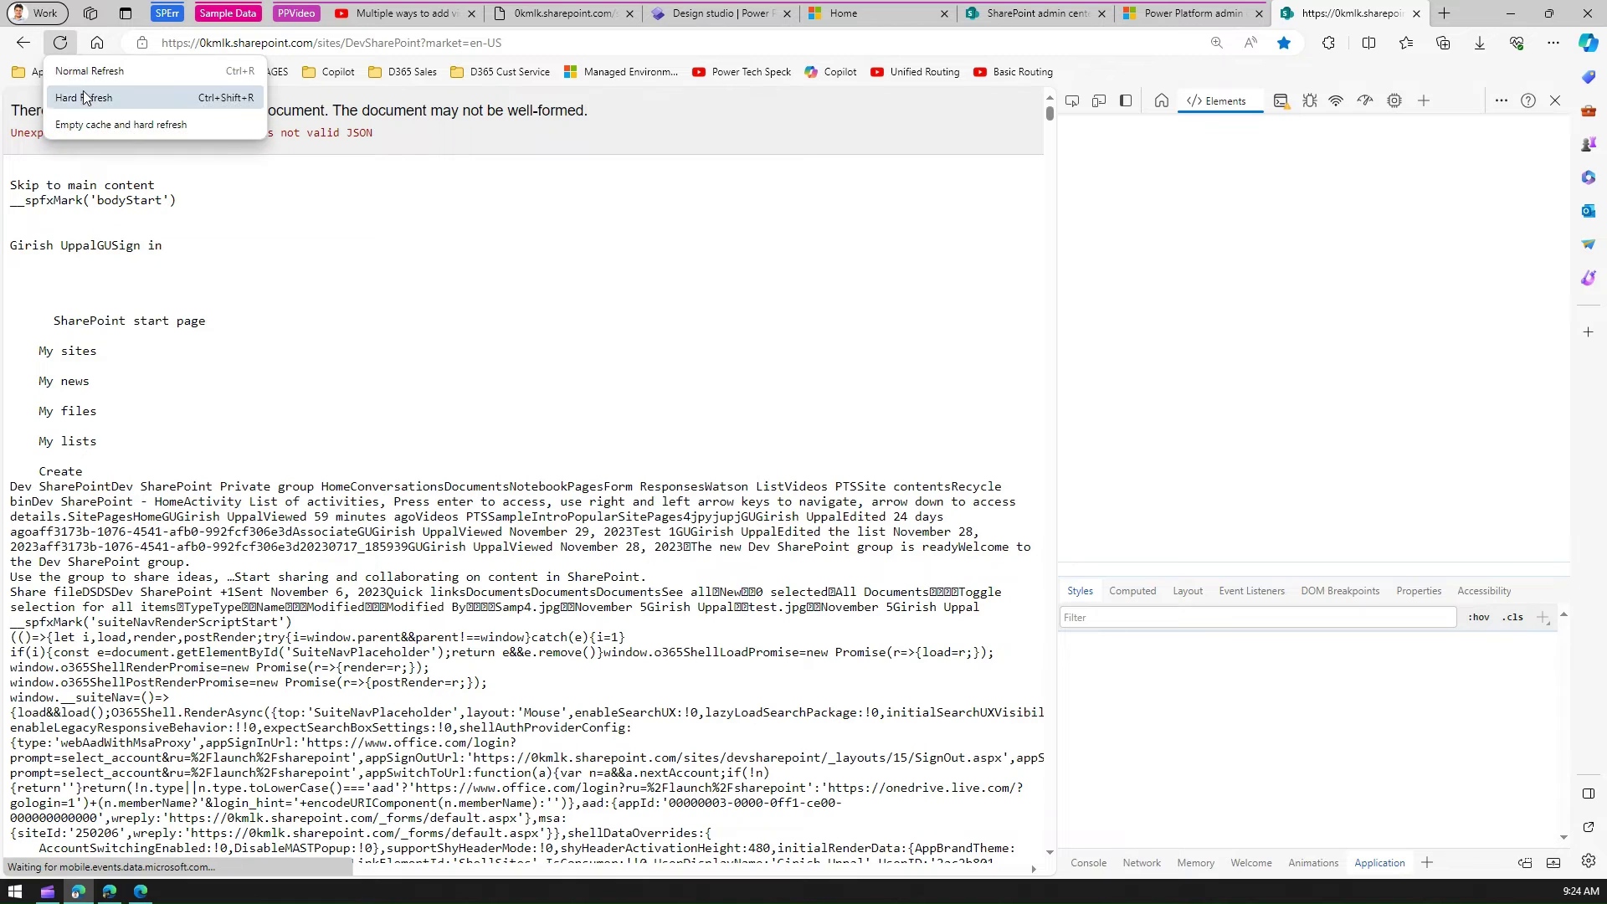
left_click(59, 43)
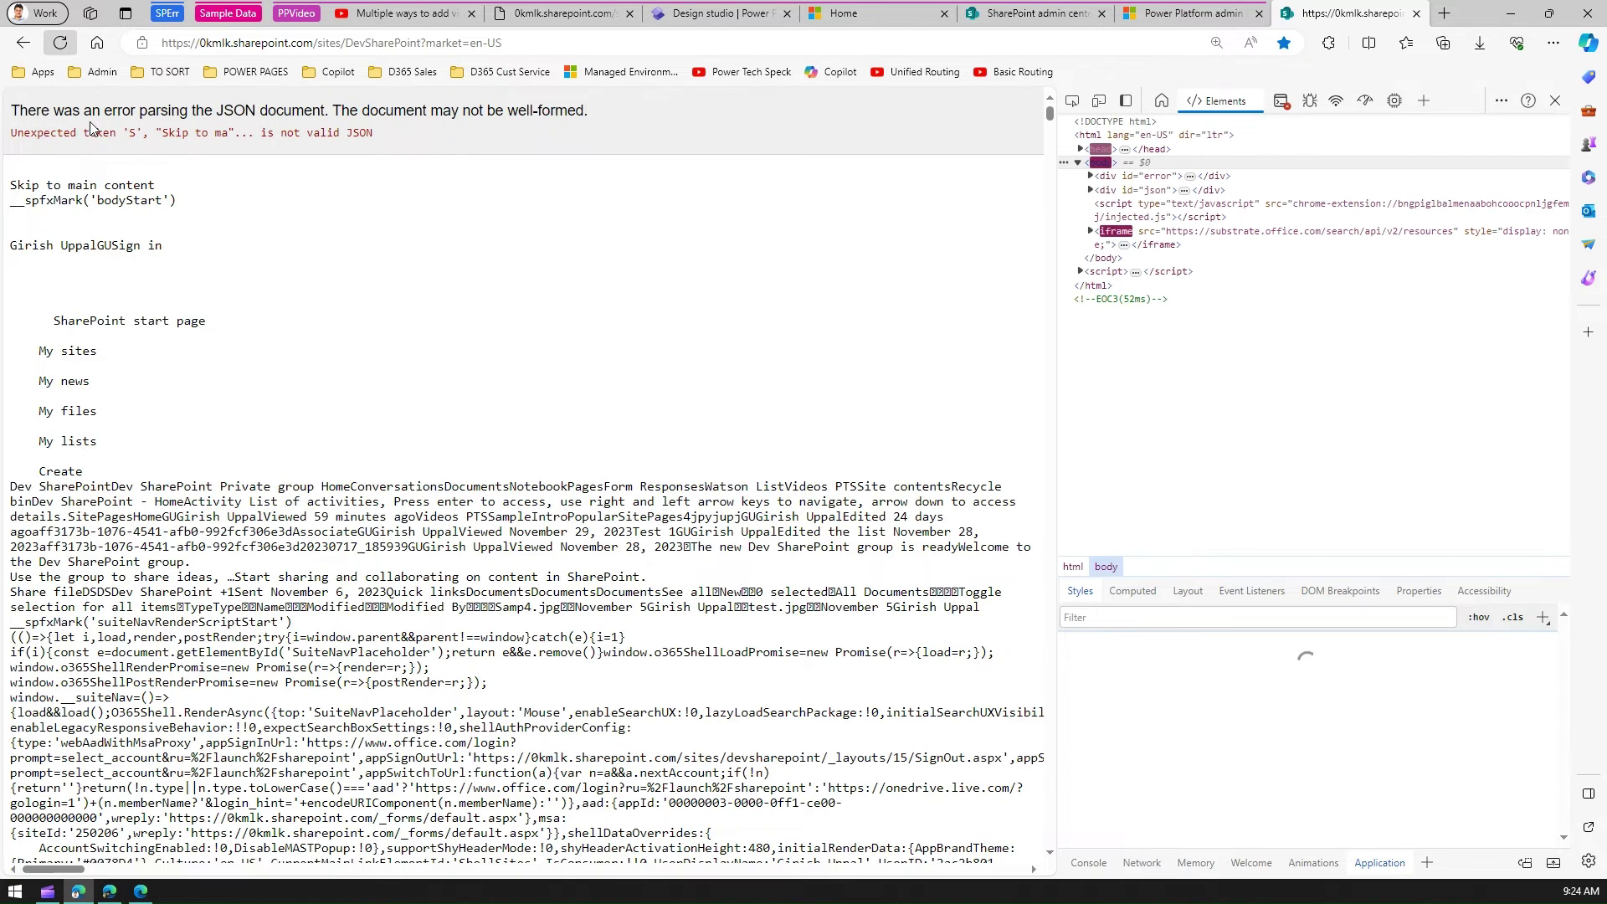
left_click(1554, 102)
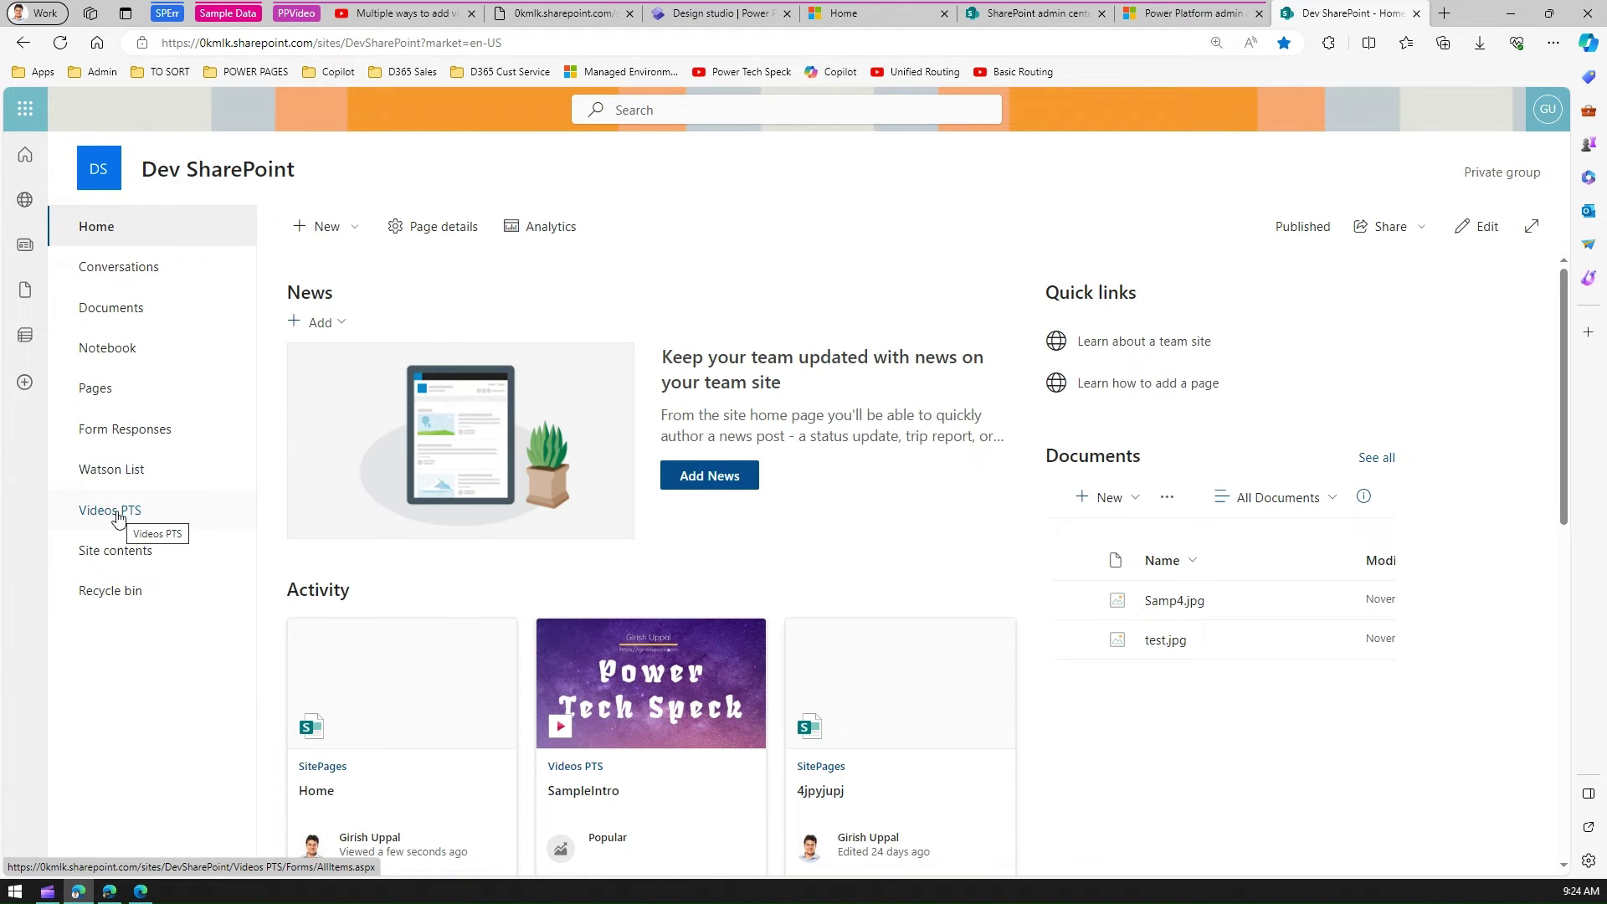
left_click(116, 516)
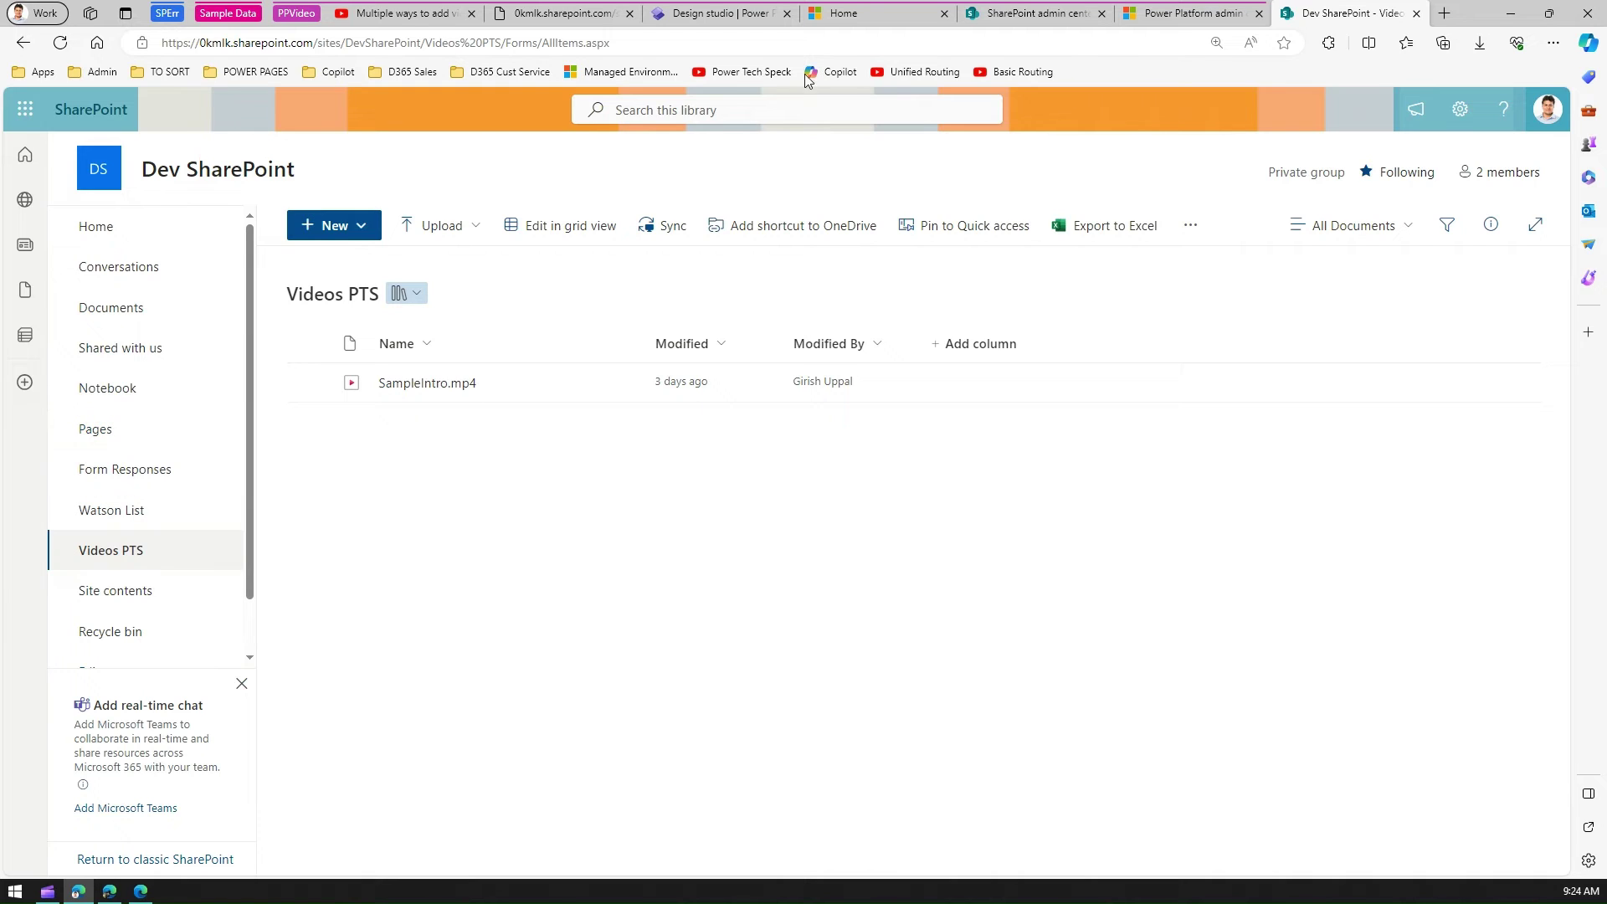
- Reload the SharePoint admin center page
left_click(1040, 16)
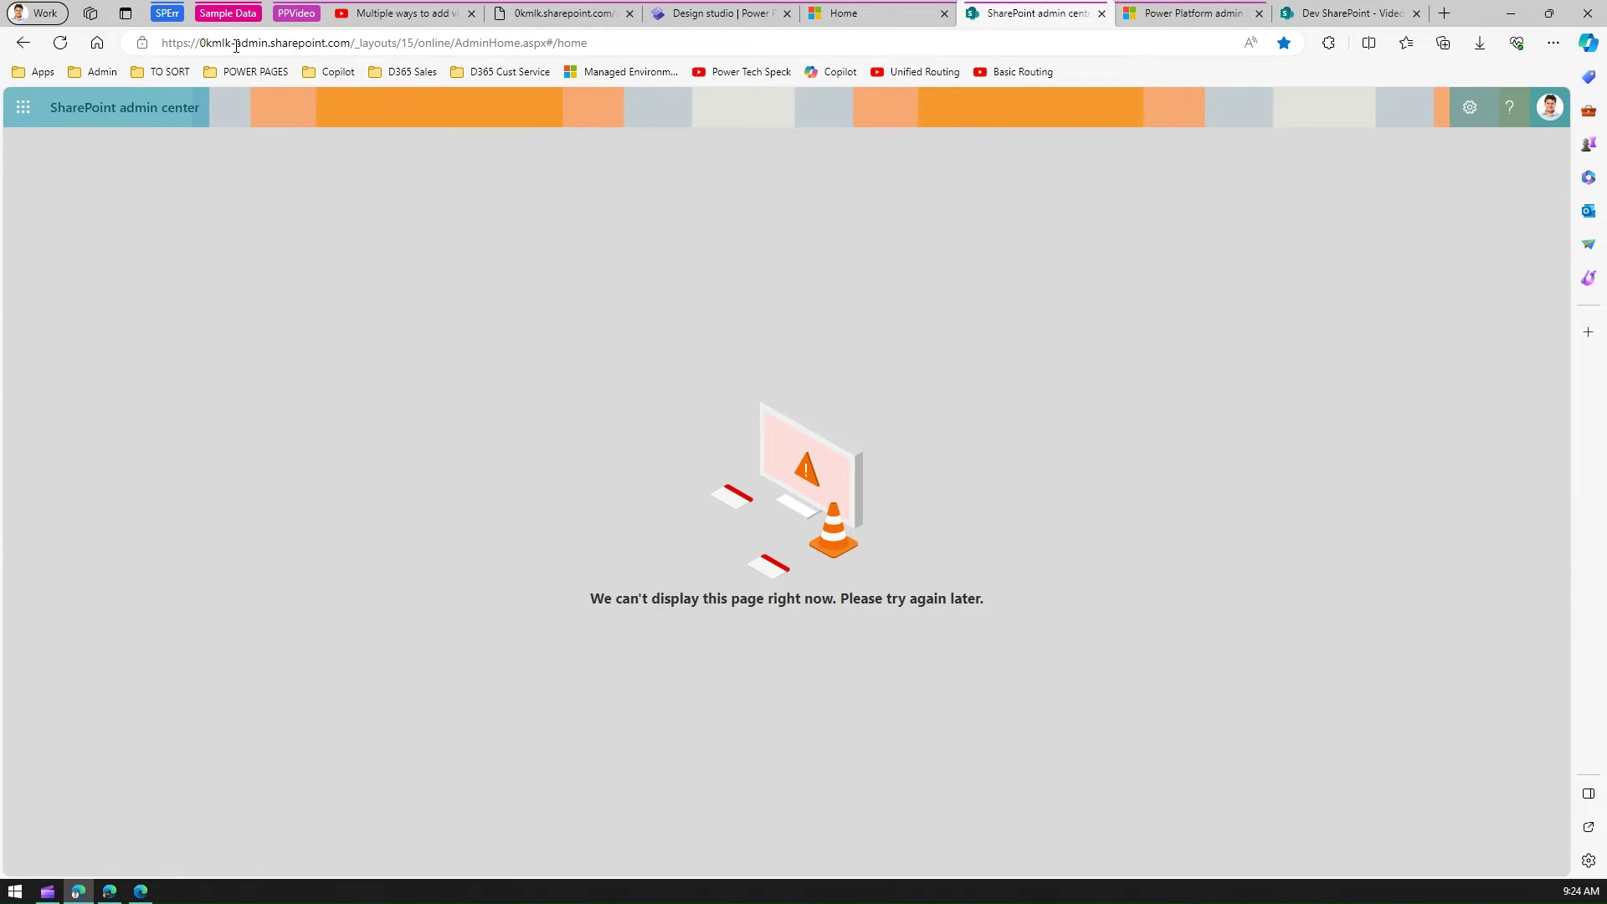
left_click(613, 46)
key("Return")
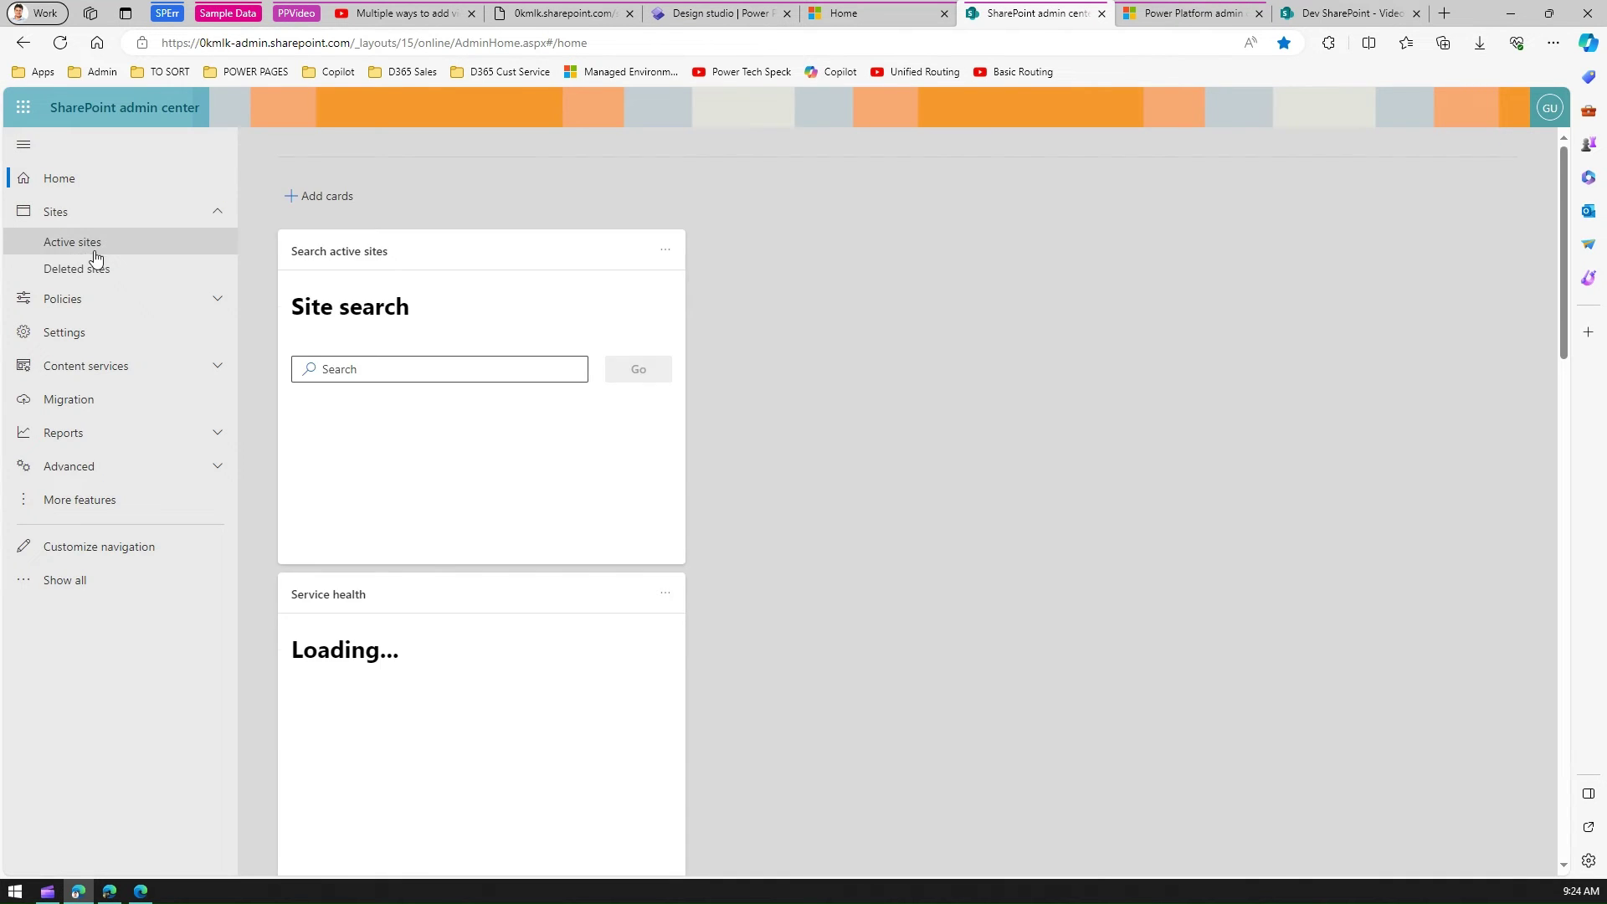
- Search Active sites for 'dev' and confirm Dev SharePoint's sharing is set to Anyone
left_click(107, 251)
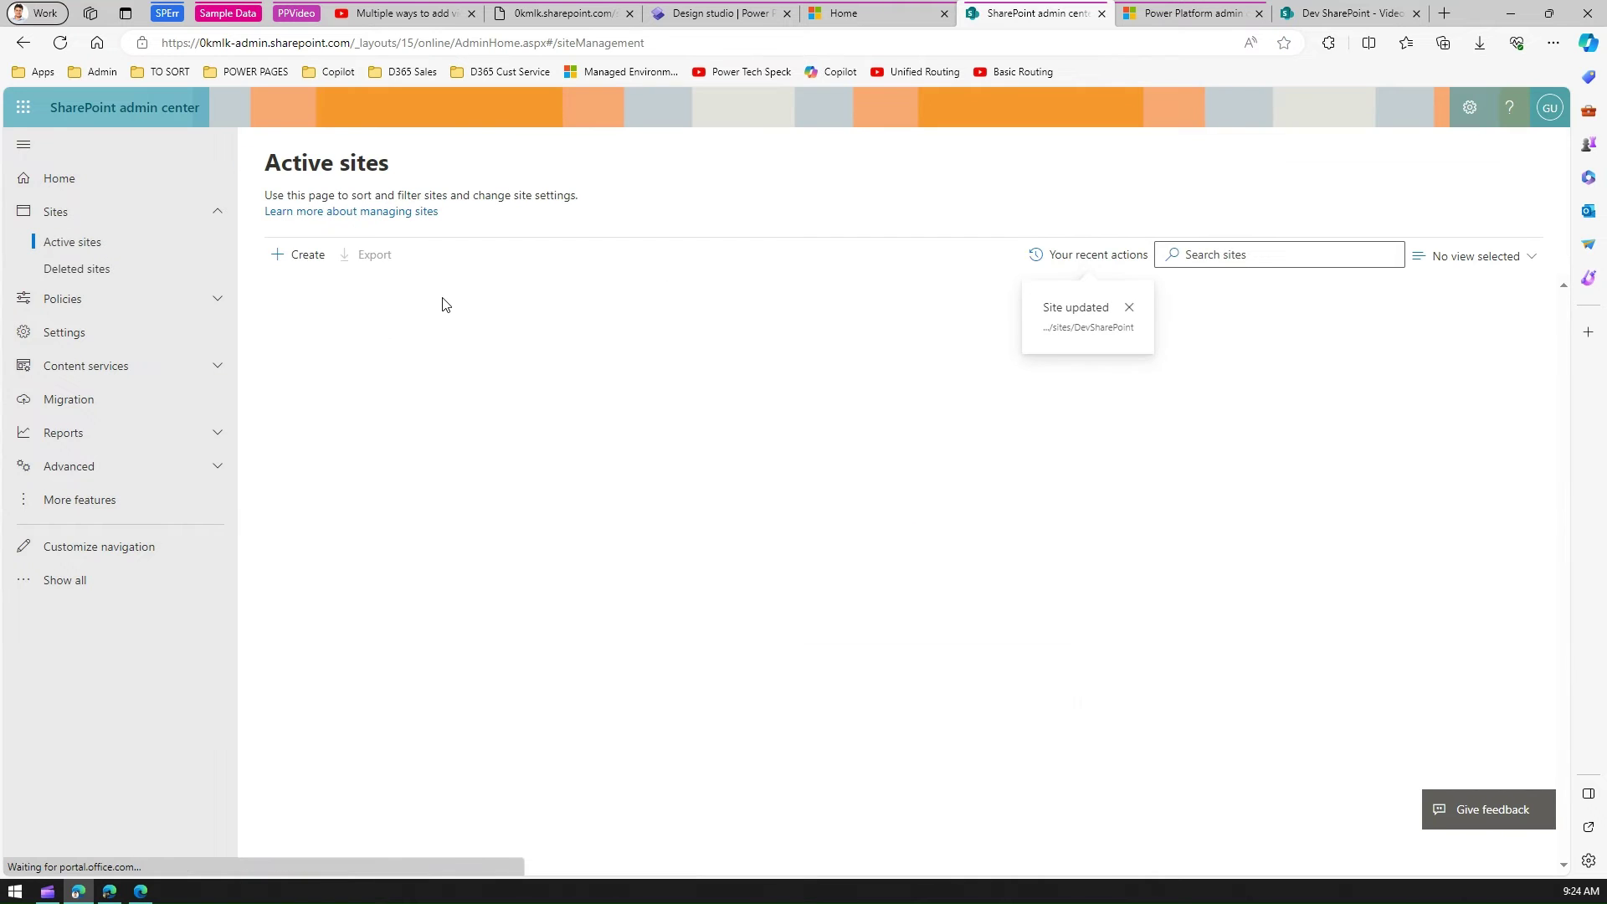
left_click(1232, 256)
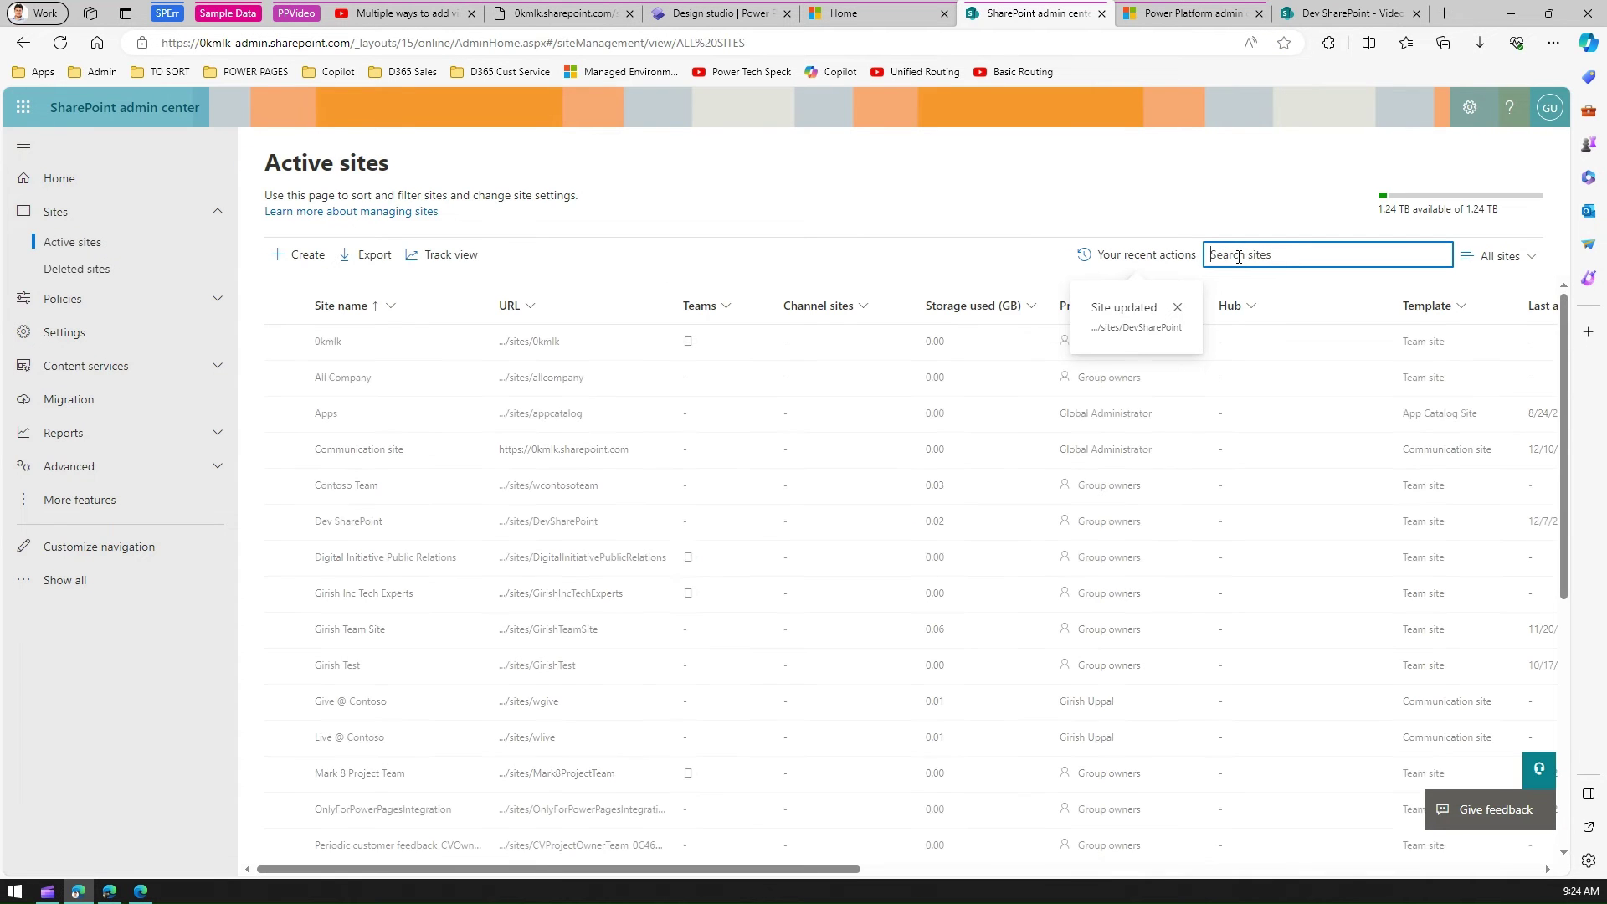
type("dev")
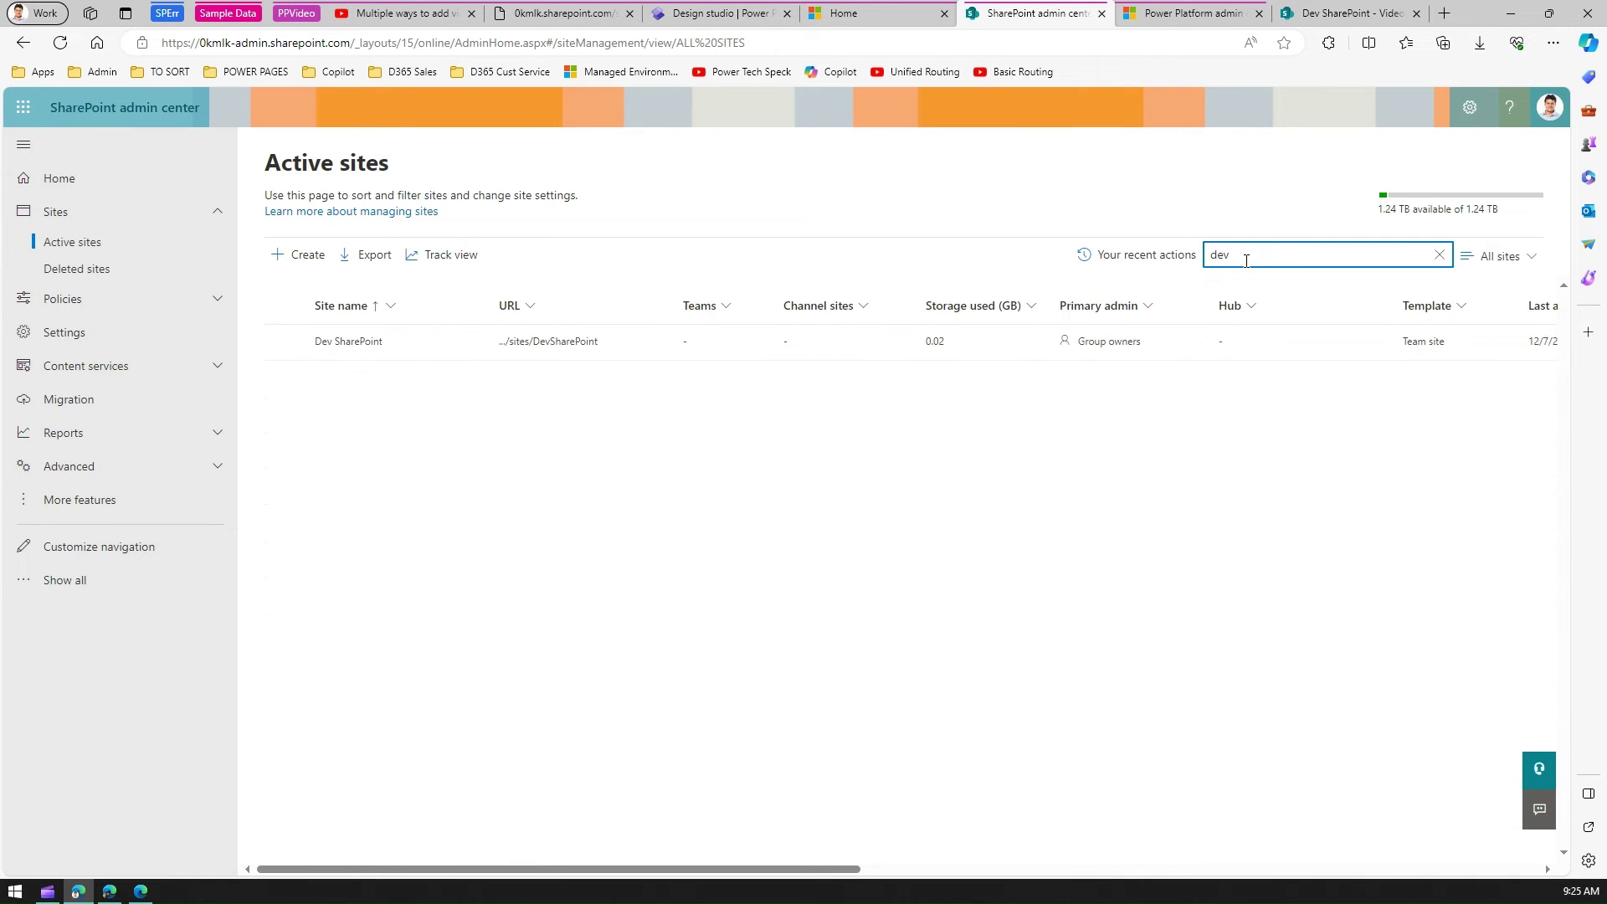
left_click(285, 342)
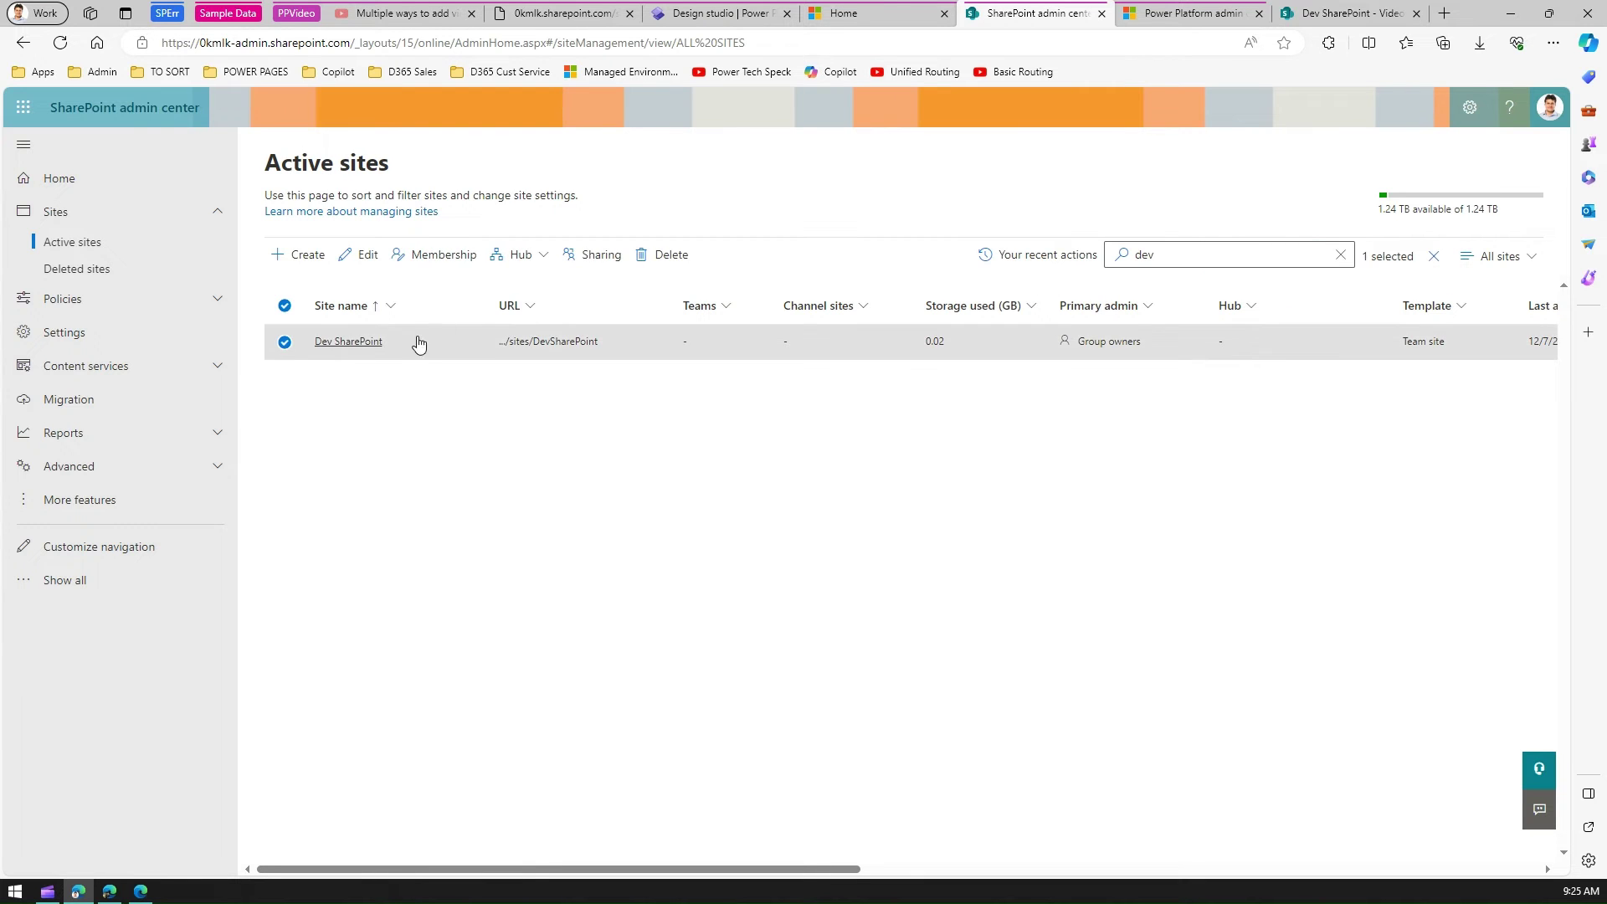
left_click(613, 258)
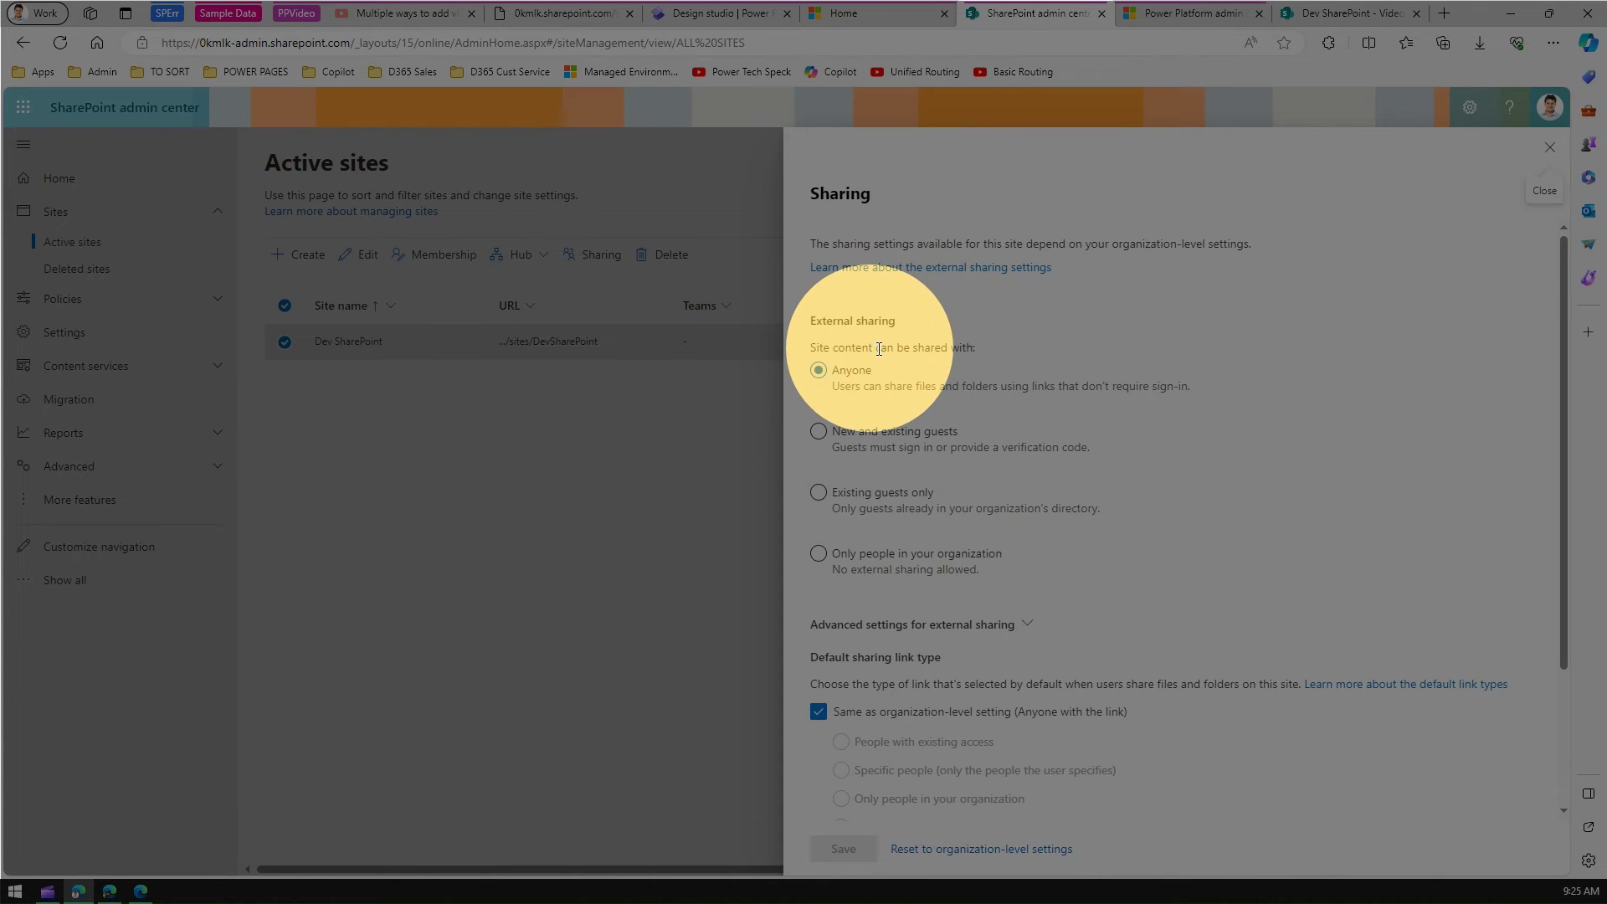
left_click(864, 12)
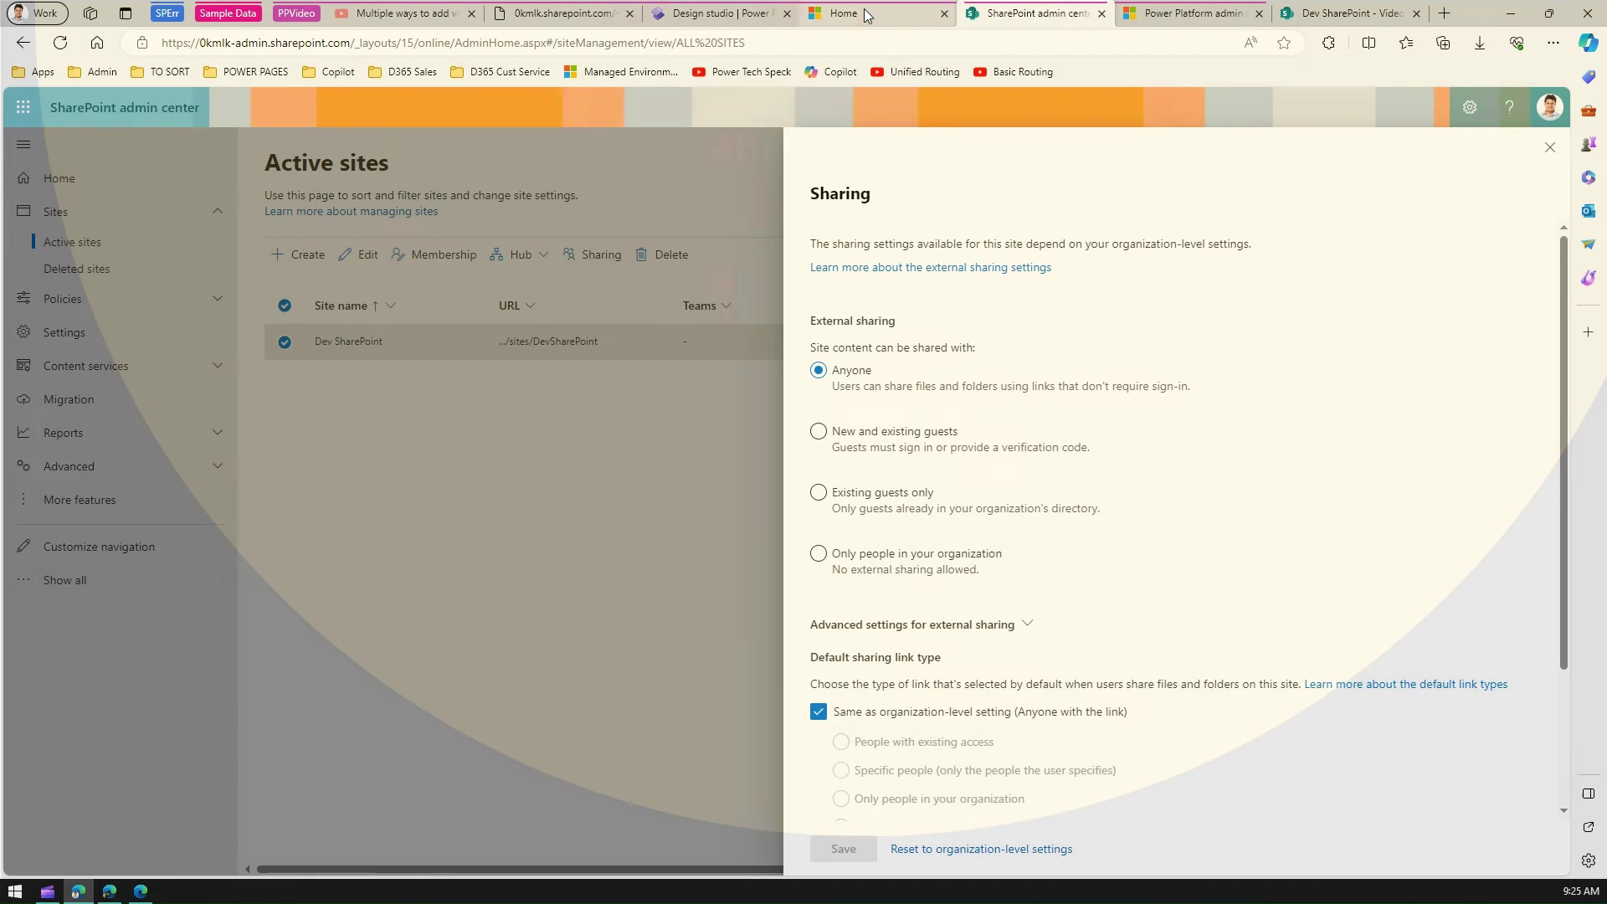
- Select SampleIntro.mp4's full direct URL, then view the V1 page in the personal Edge window
left_click(581, 15)
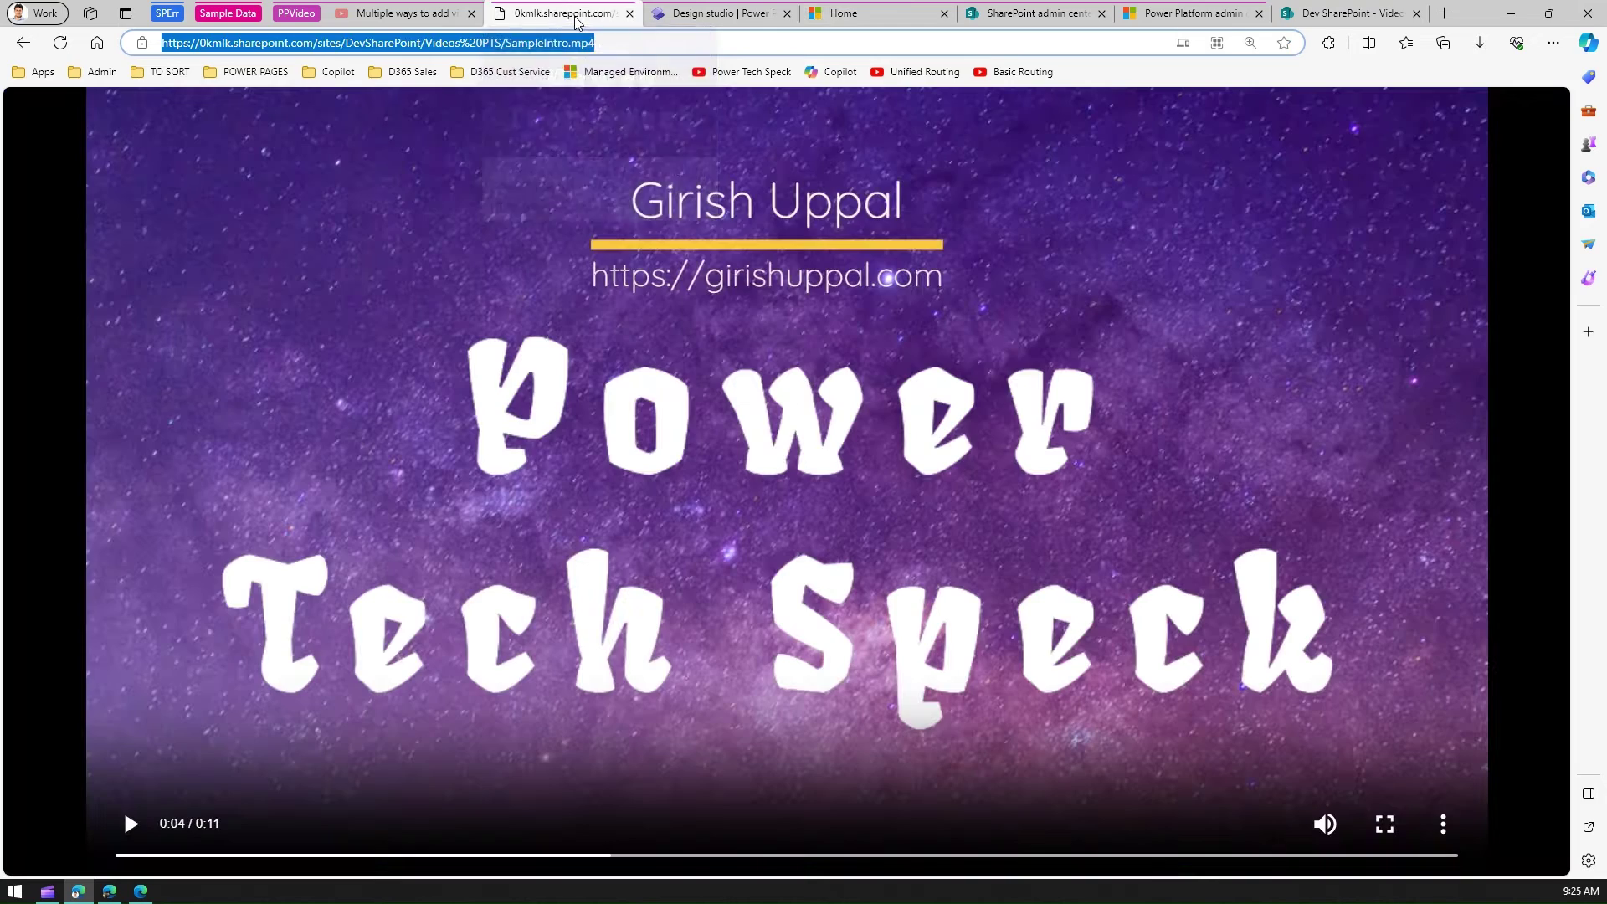
left_click(494, 44)
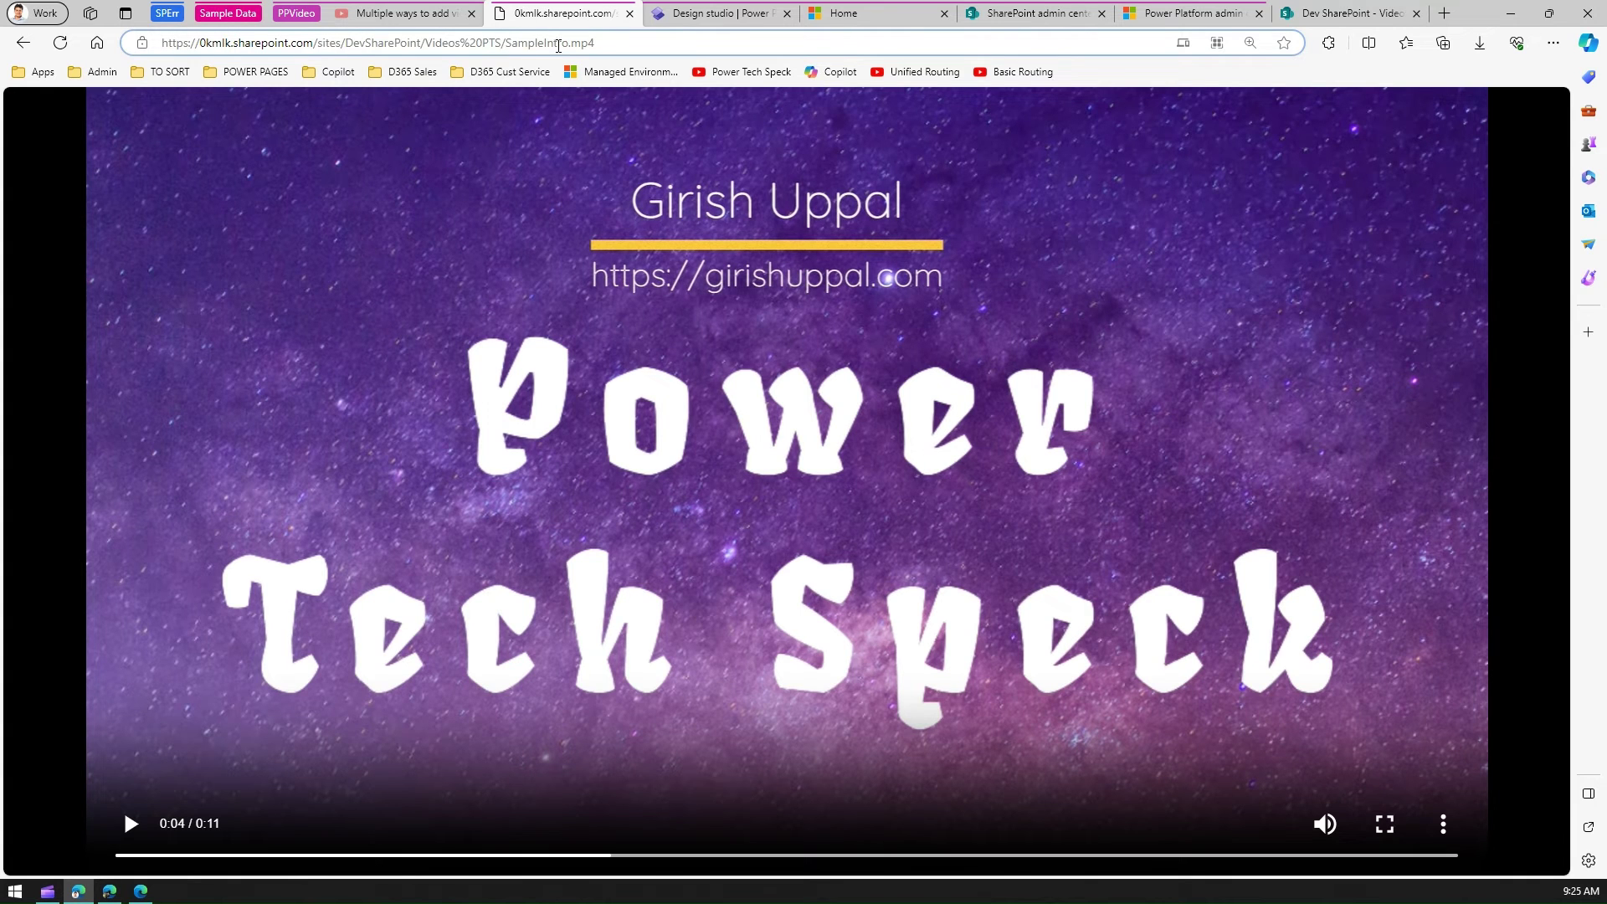
left_click_drag(615, 42, 161, 23)
key("ctrl+c")
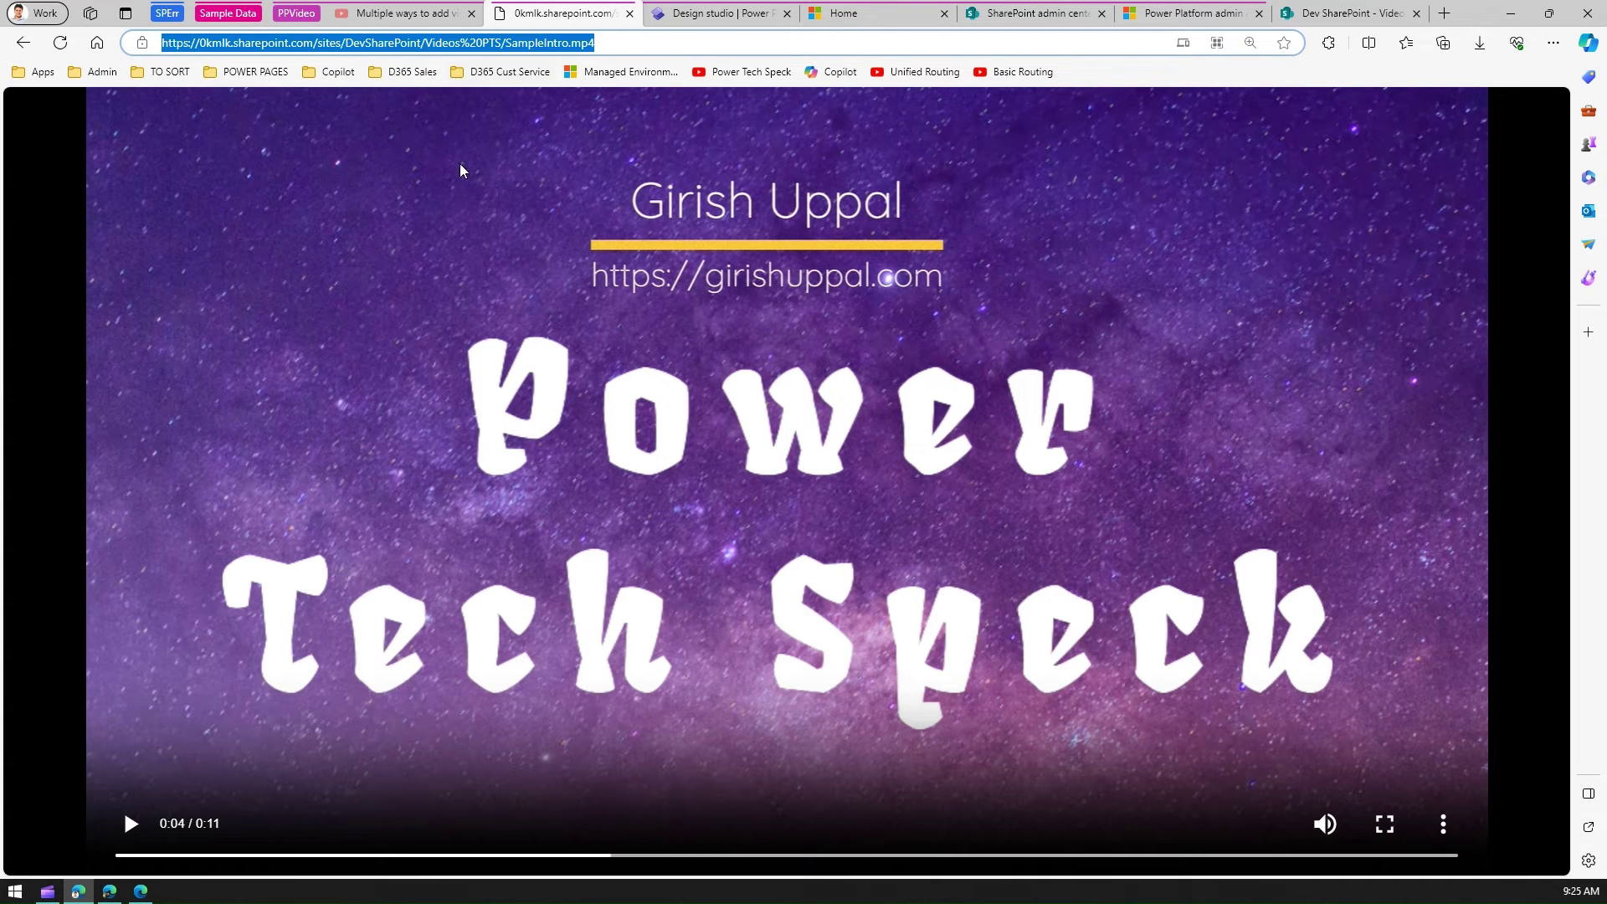
left_click(108, 894)
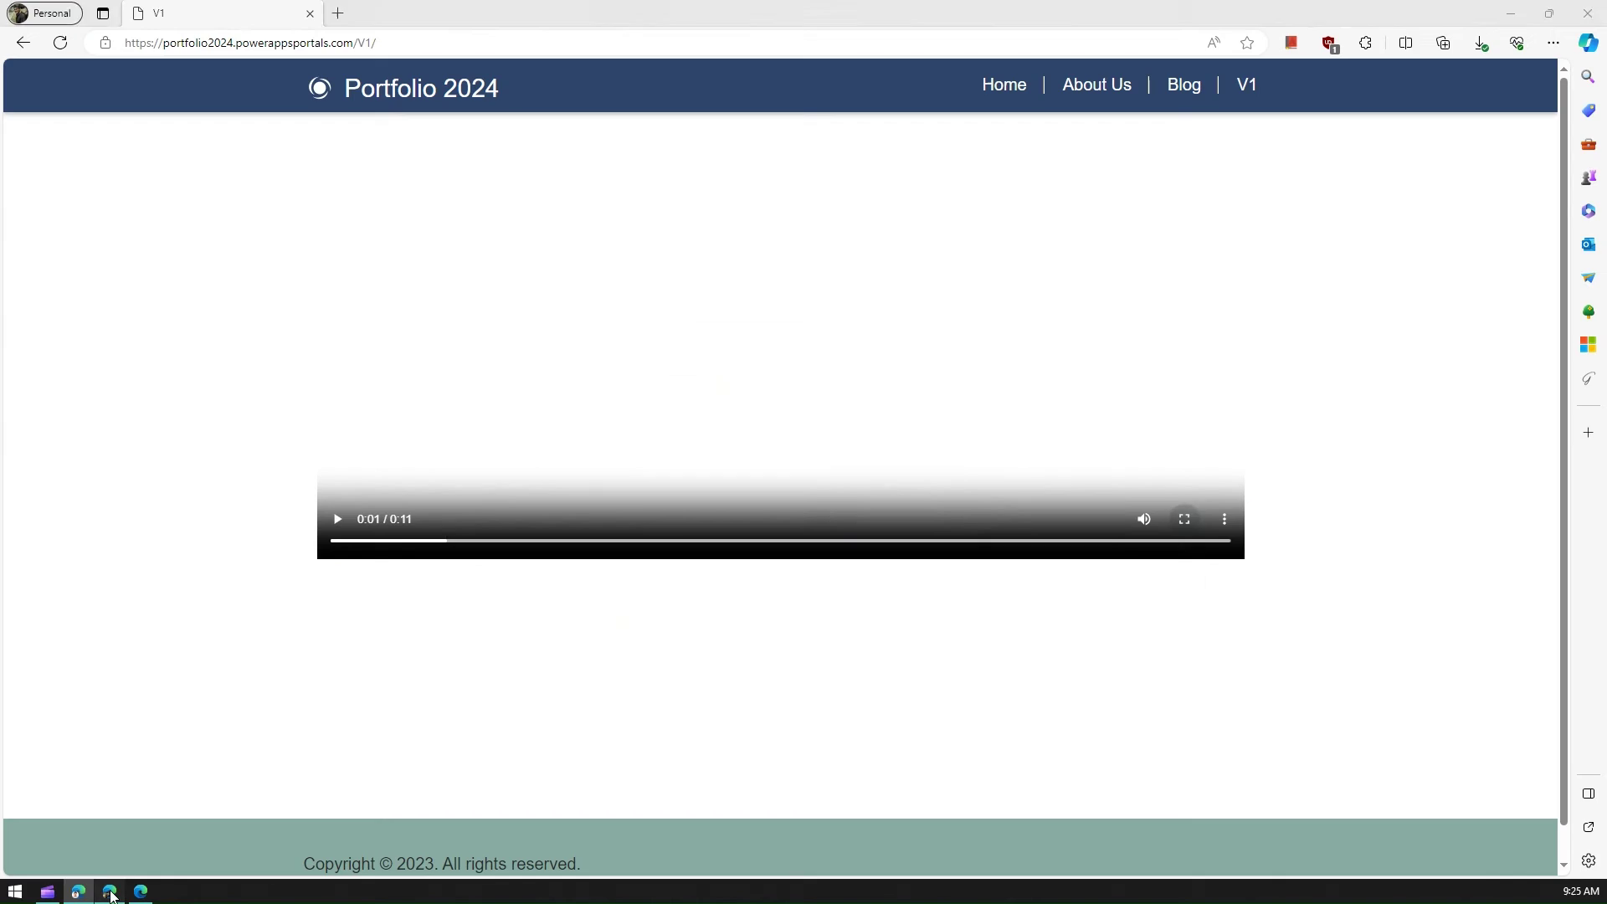
- Play the SampleIntro.mp4 direct URL in a new tab, pause it, and return to V1
left_click(340, 14)
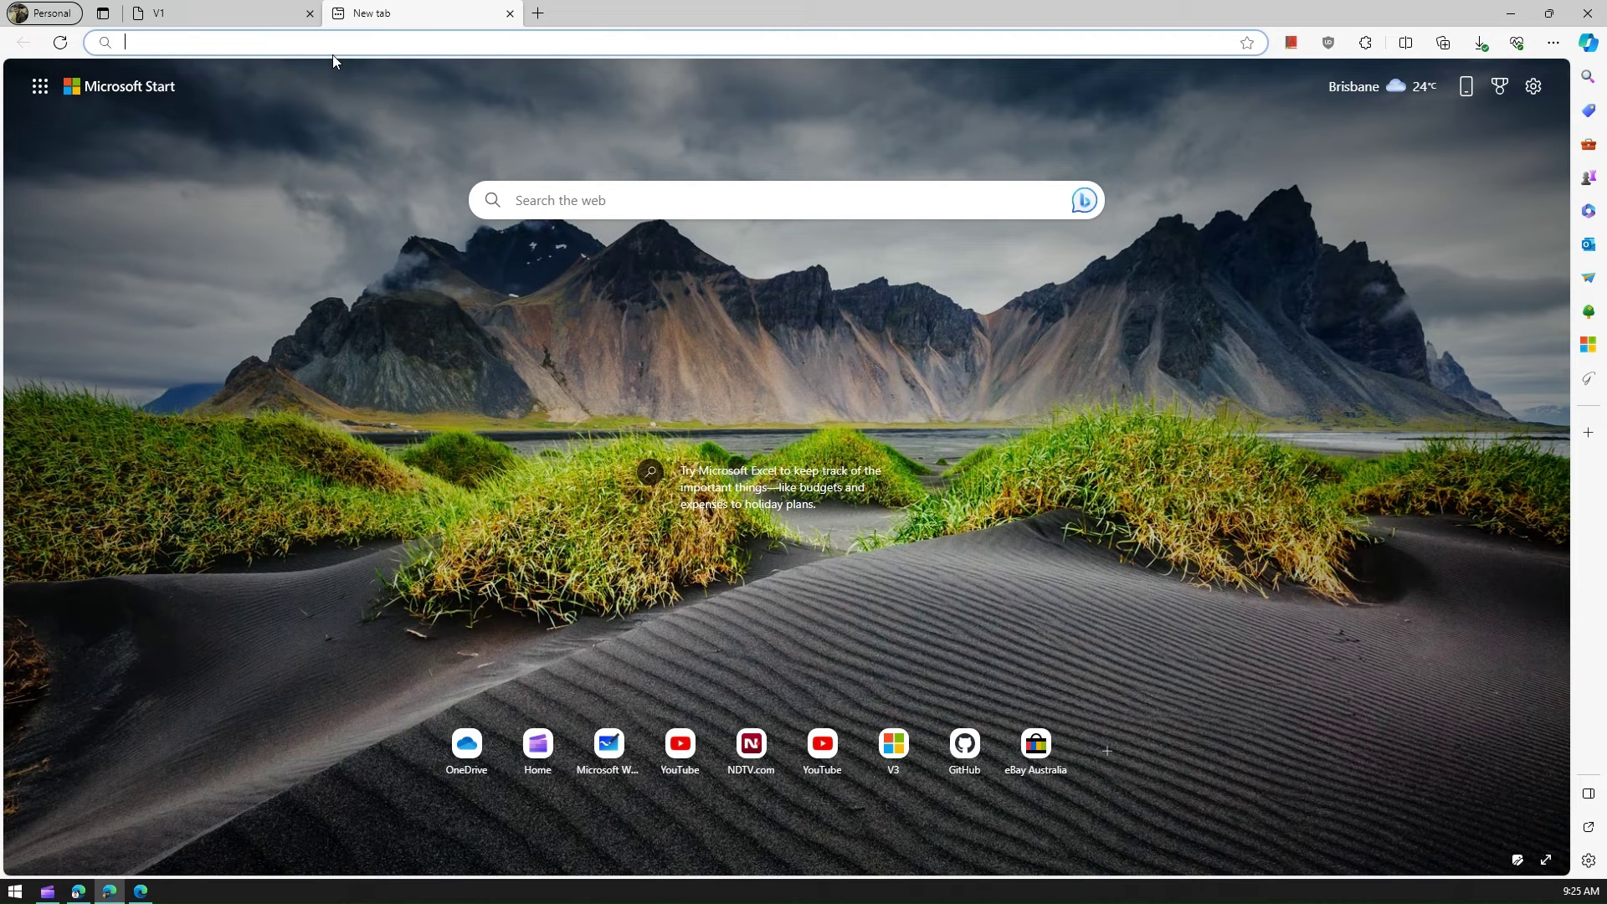
key("ctrl+v")
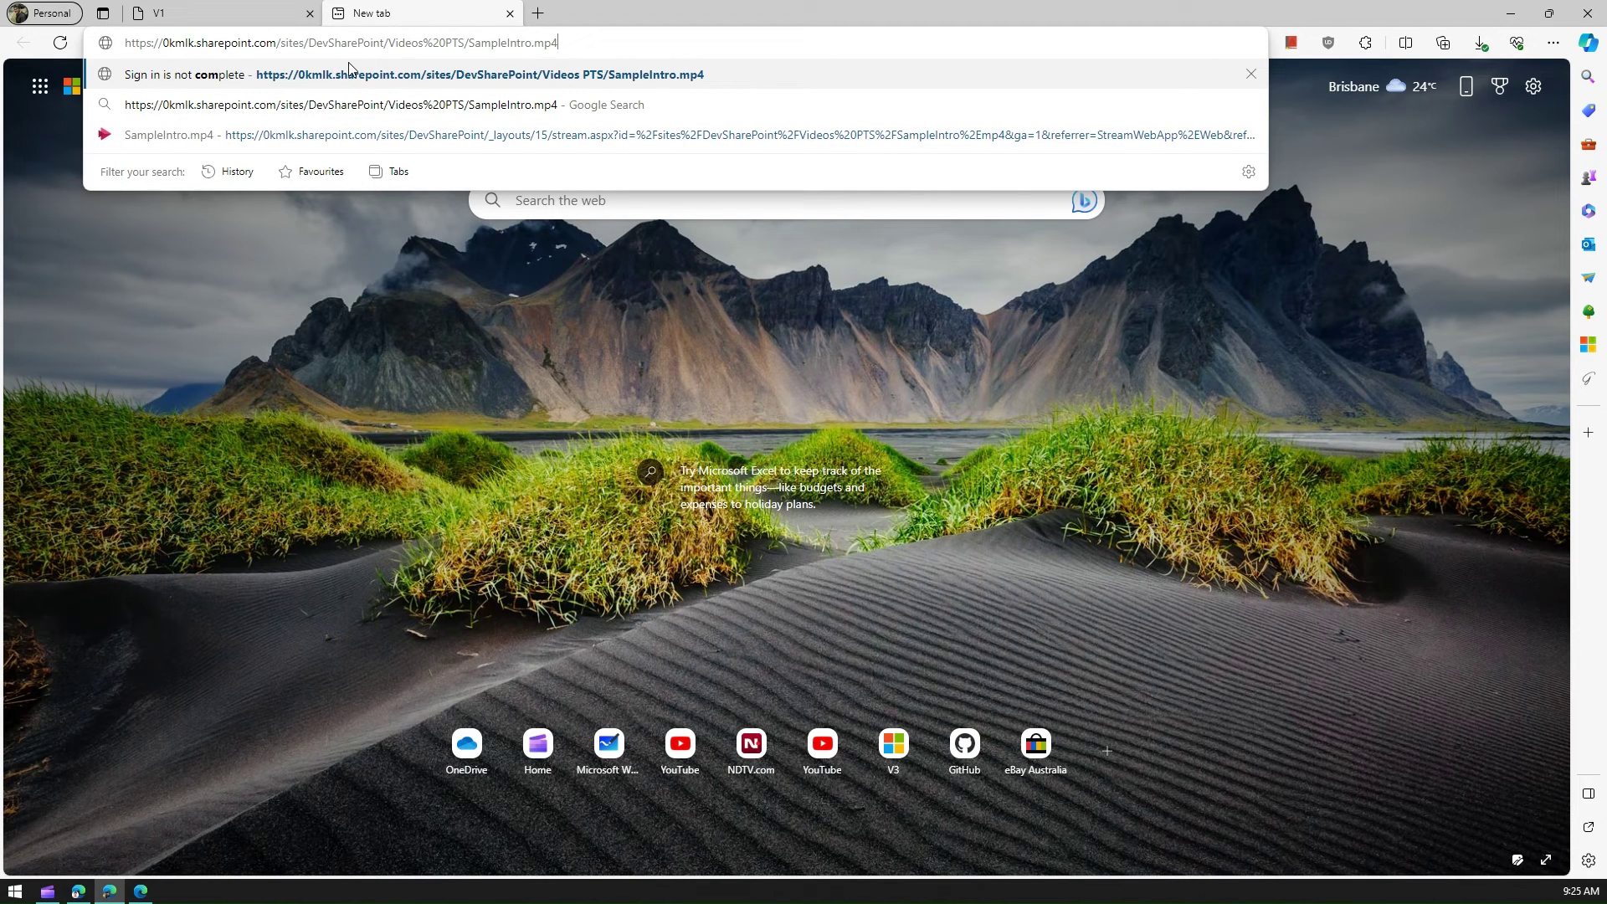
key("Return")
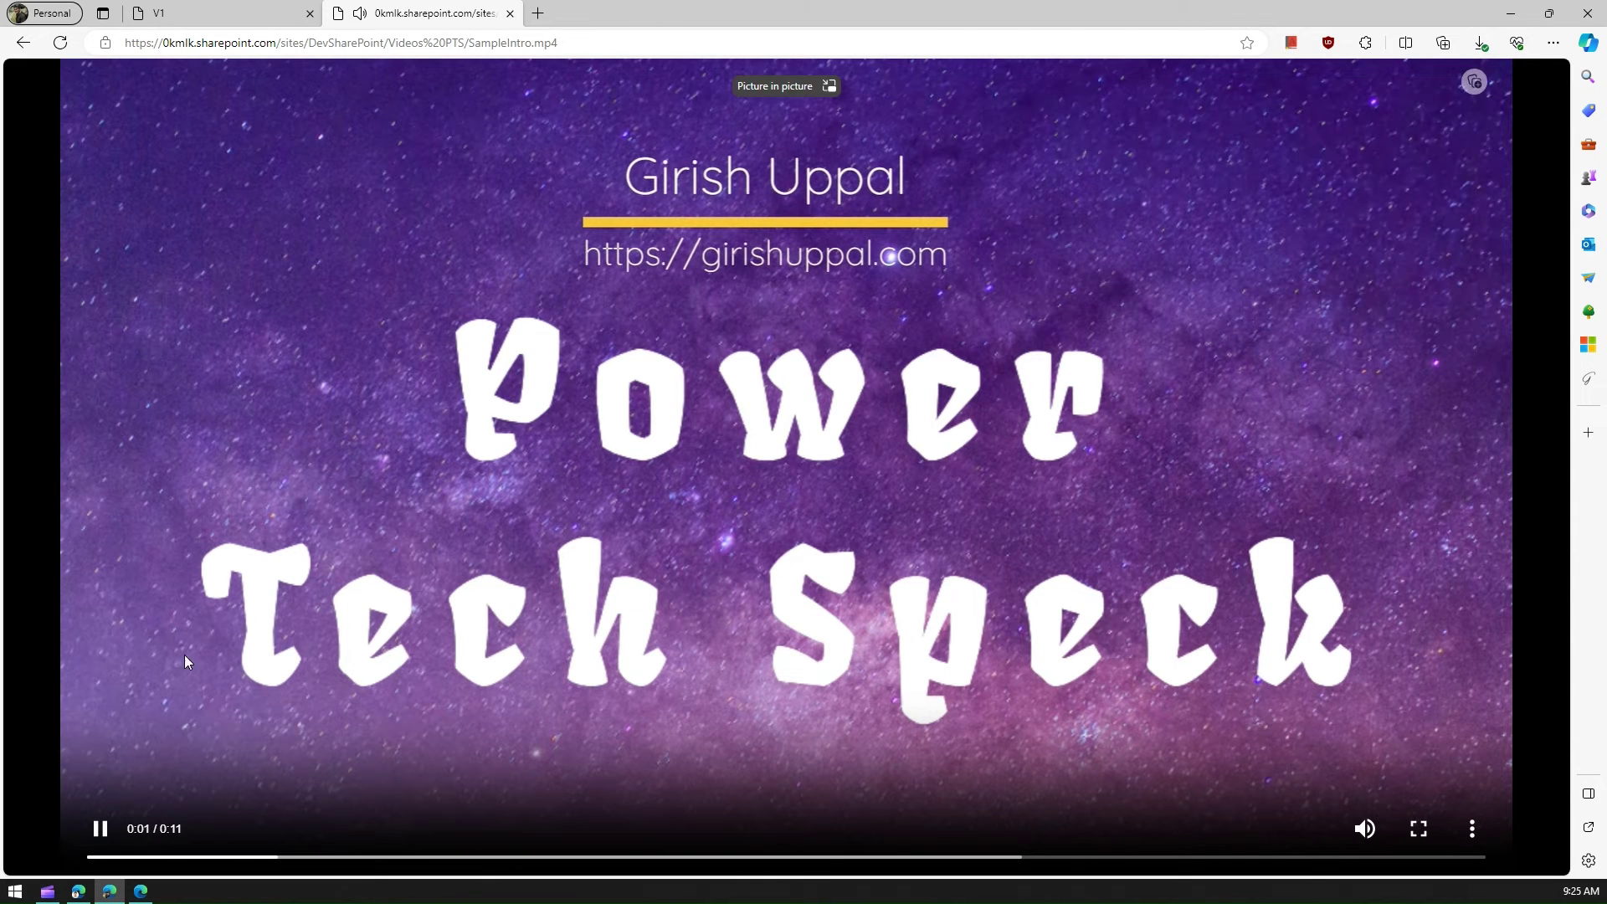
left_click(99, 828)
left_click(246, 22)
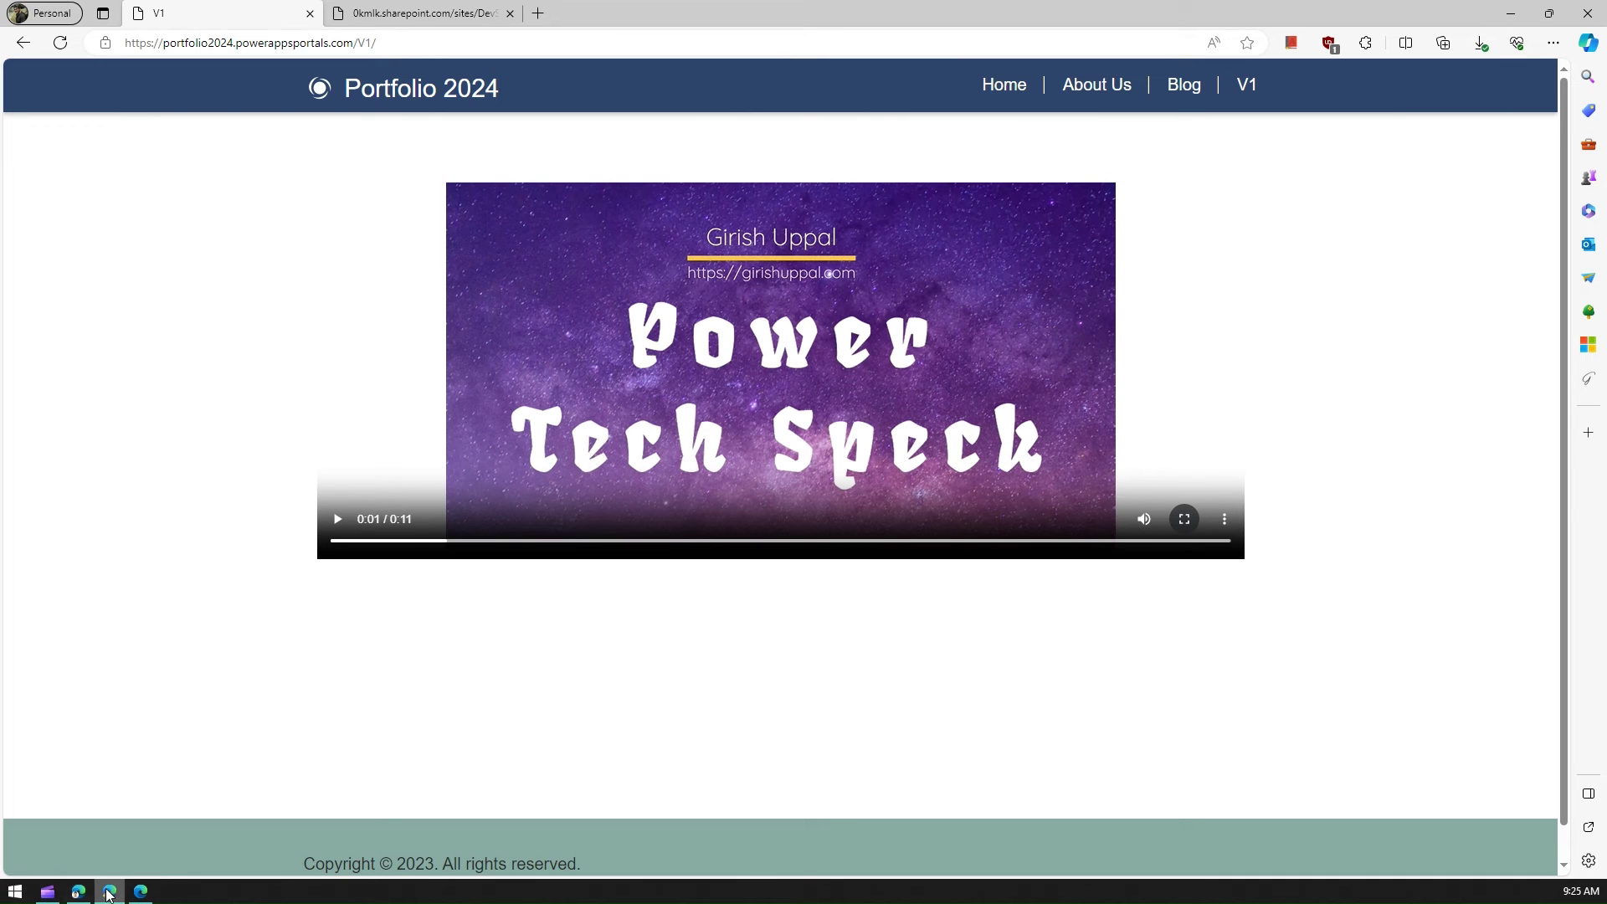
- Copy an anyone-can-edit sharing link for SampleIntro.mp4 from the Videos PTS library
left_click(78, 892)
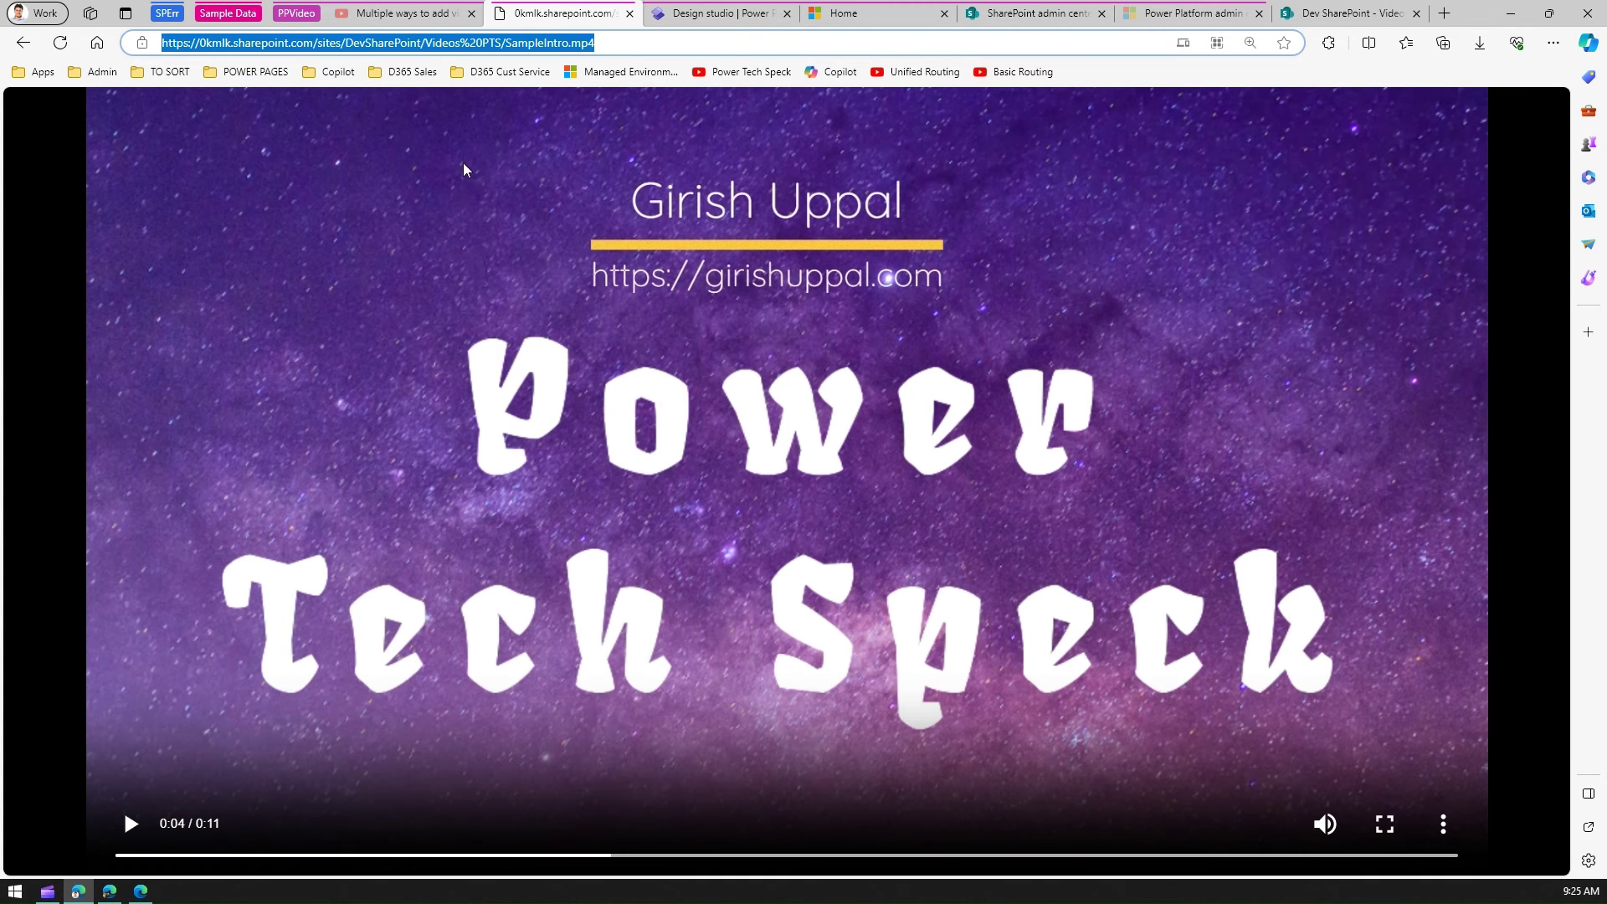
left_click(1037, 17)
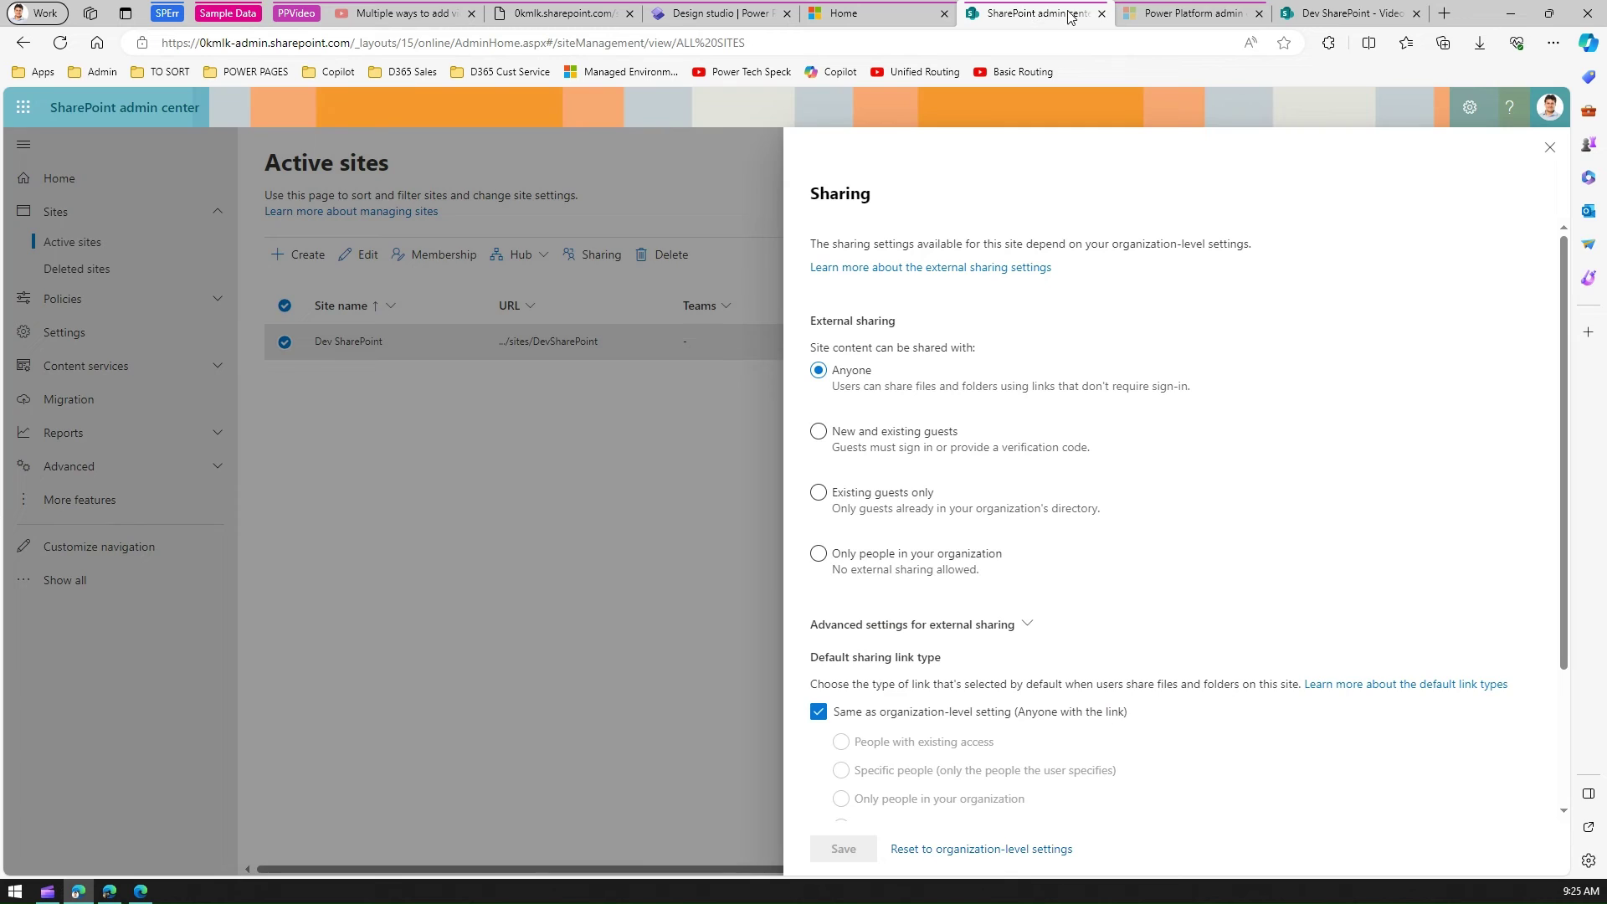
left_click(1363, 15)
left_click(619, 382)
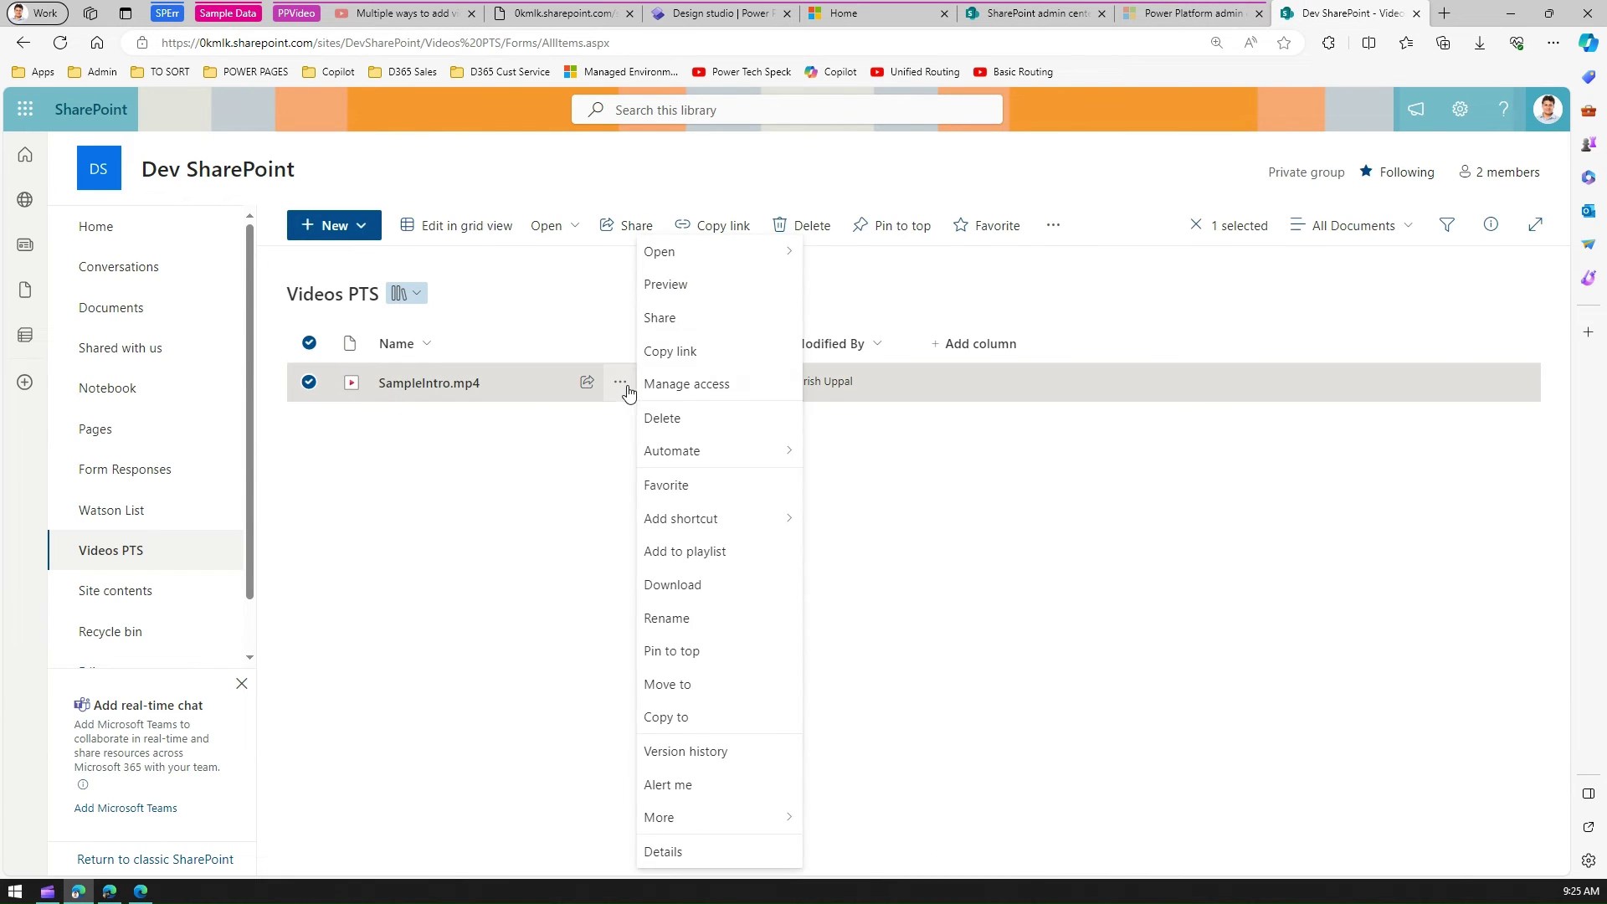
left_click(691, 349)
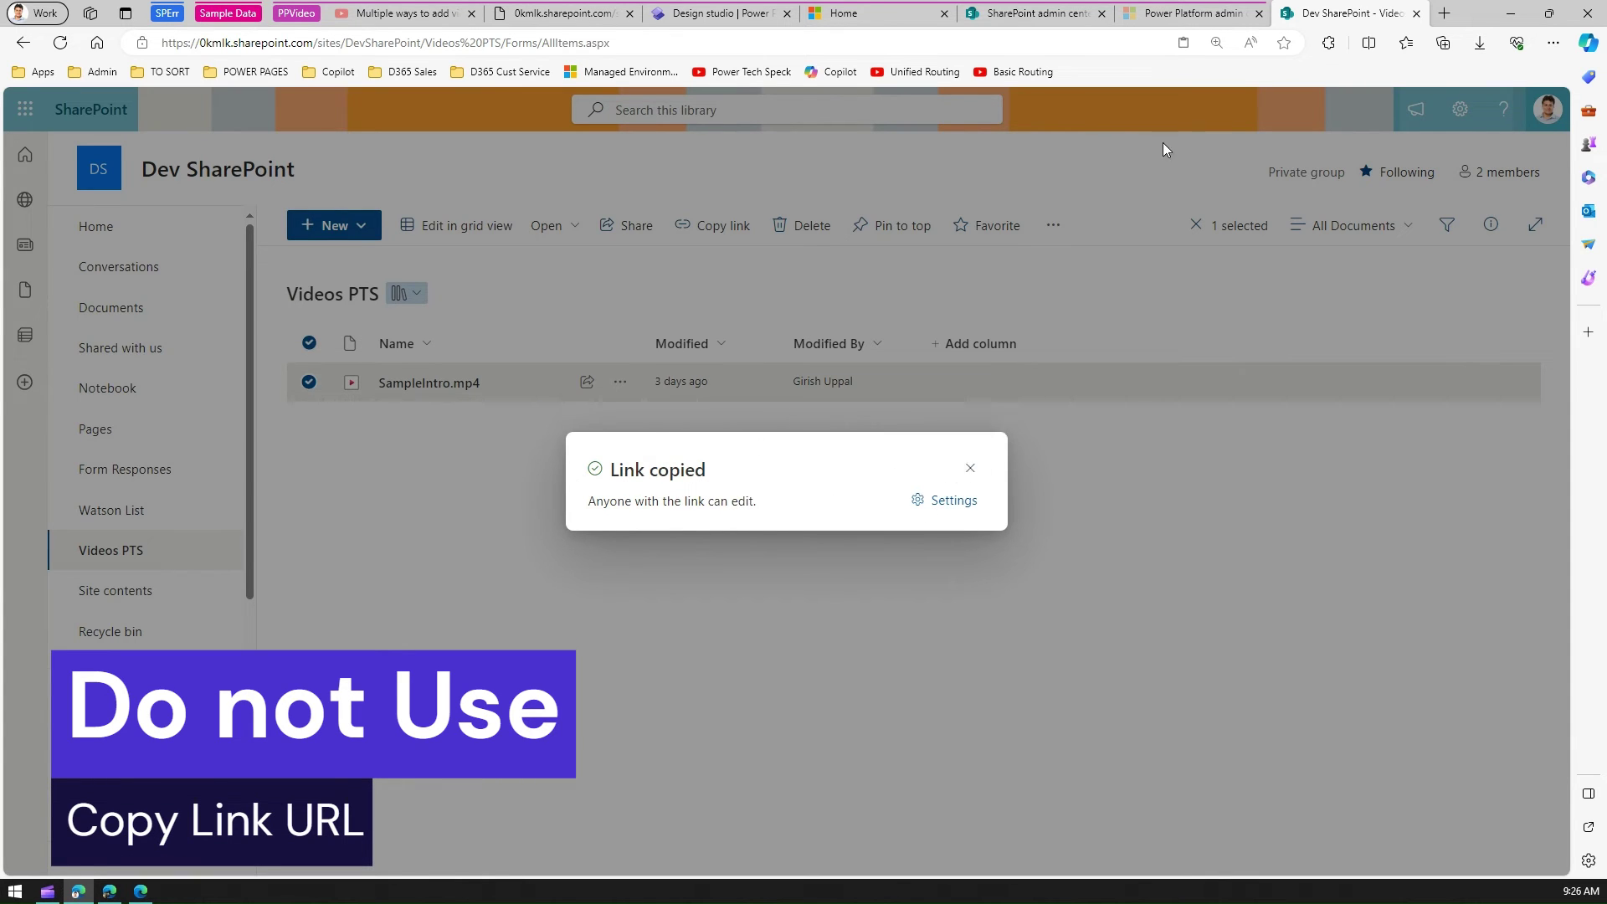
- Paste the copied sharing link into a new tab and inspect its encoded id
left_click(1444, 13)
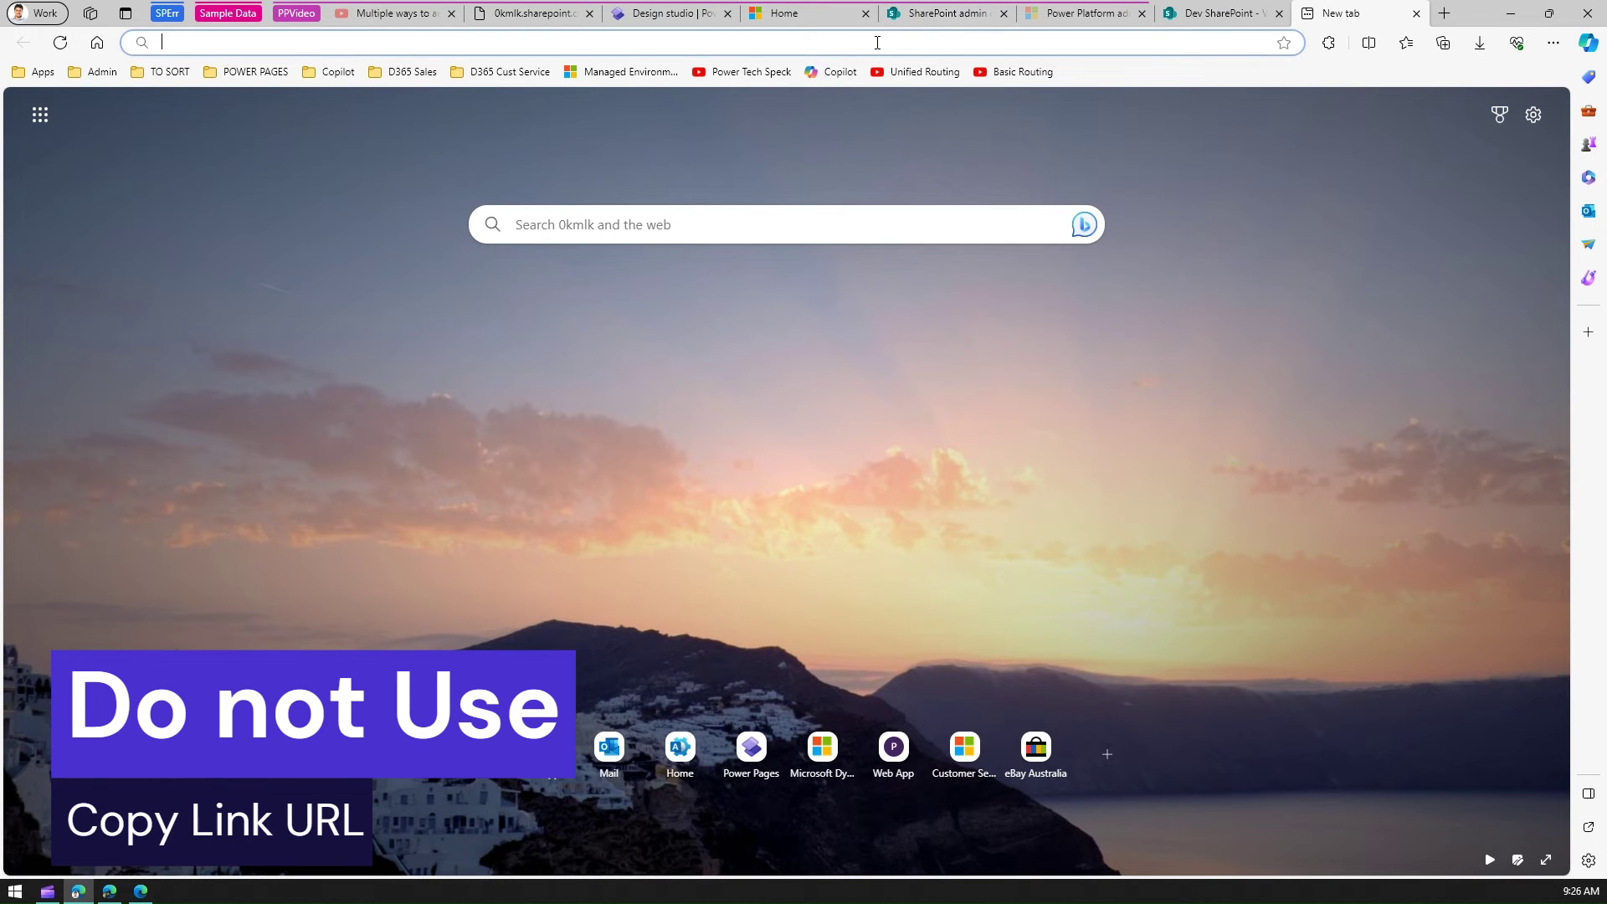
key("ctrl+v")
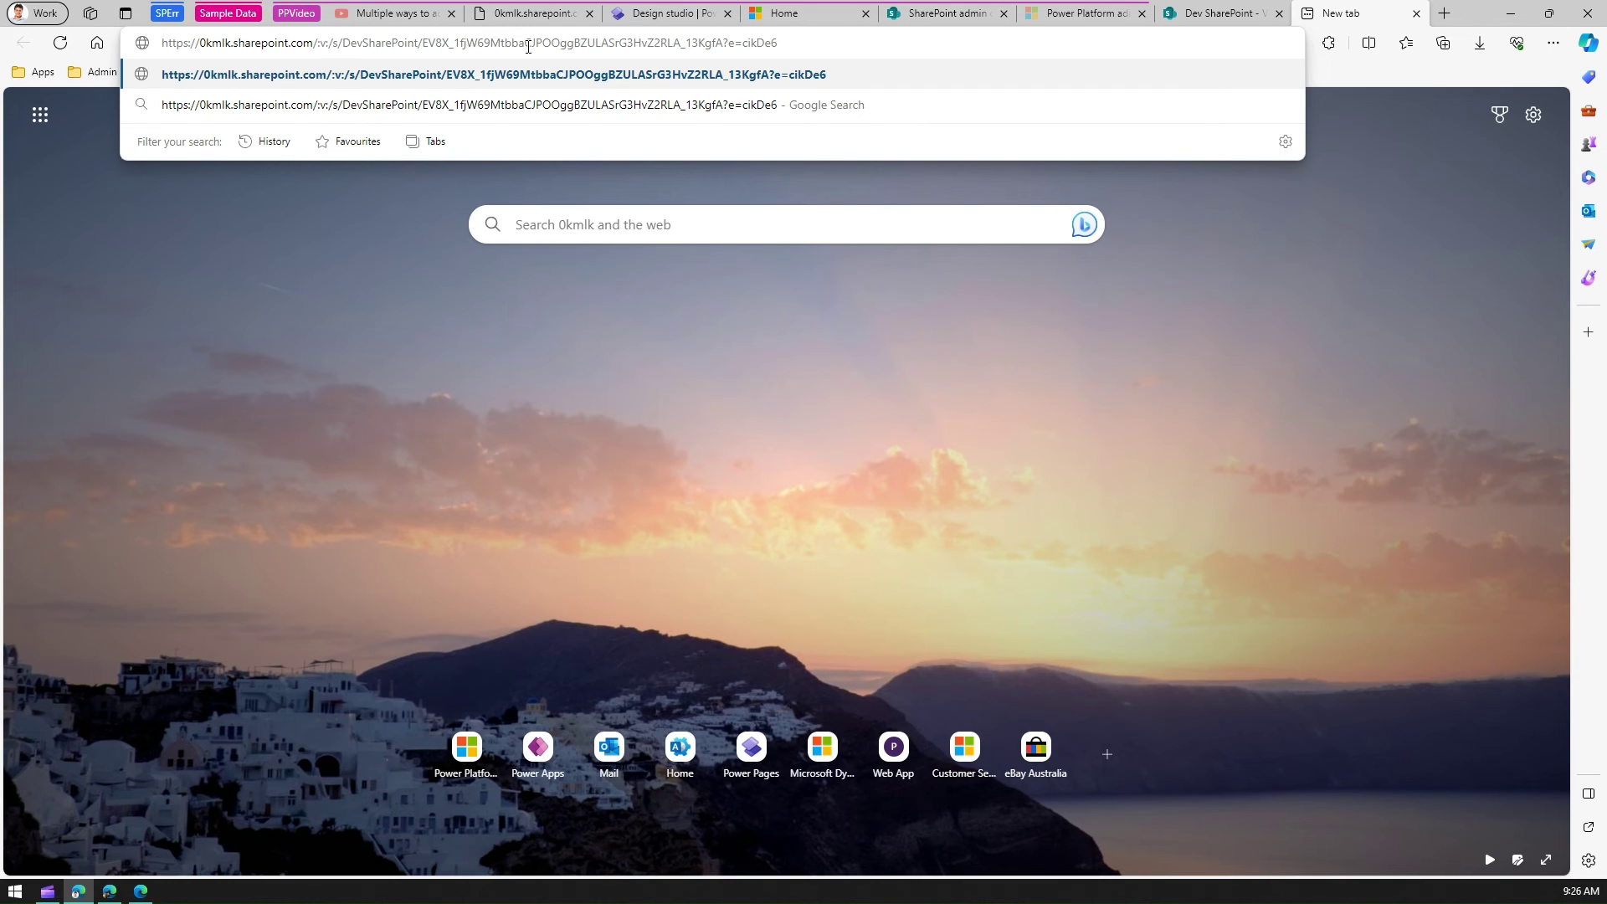
left_click_drag(483, 40, 694, 43)
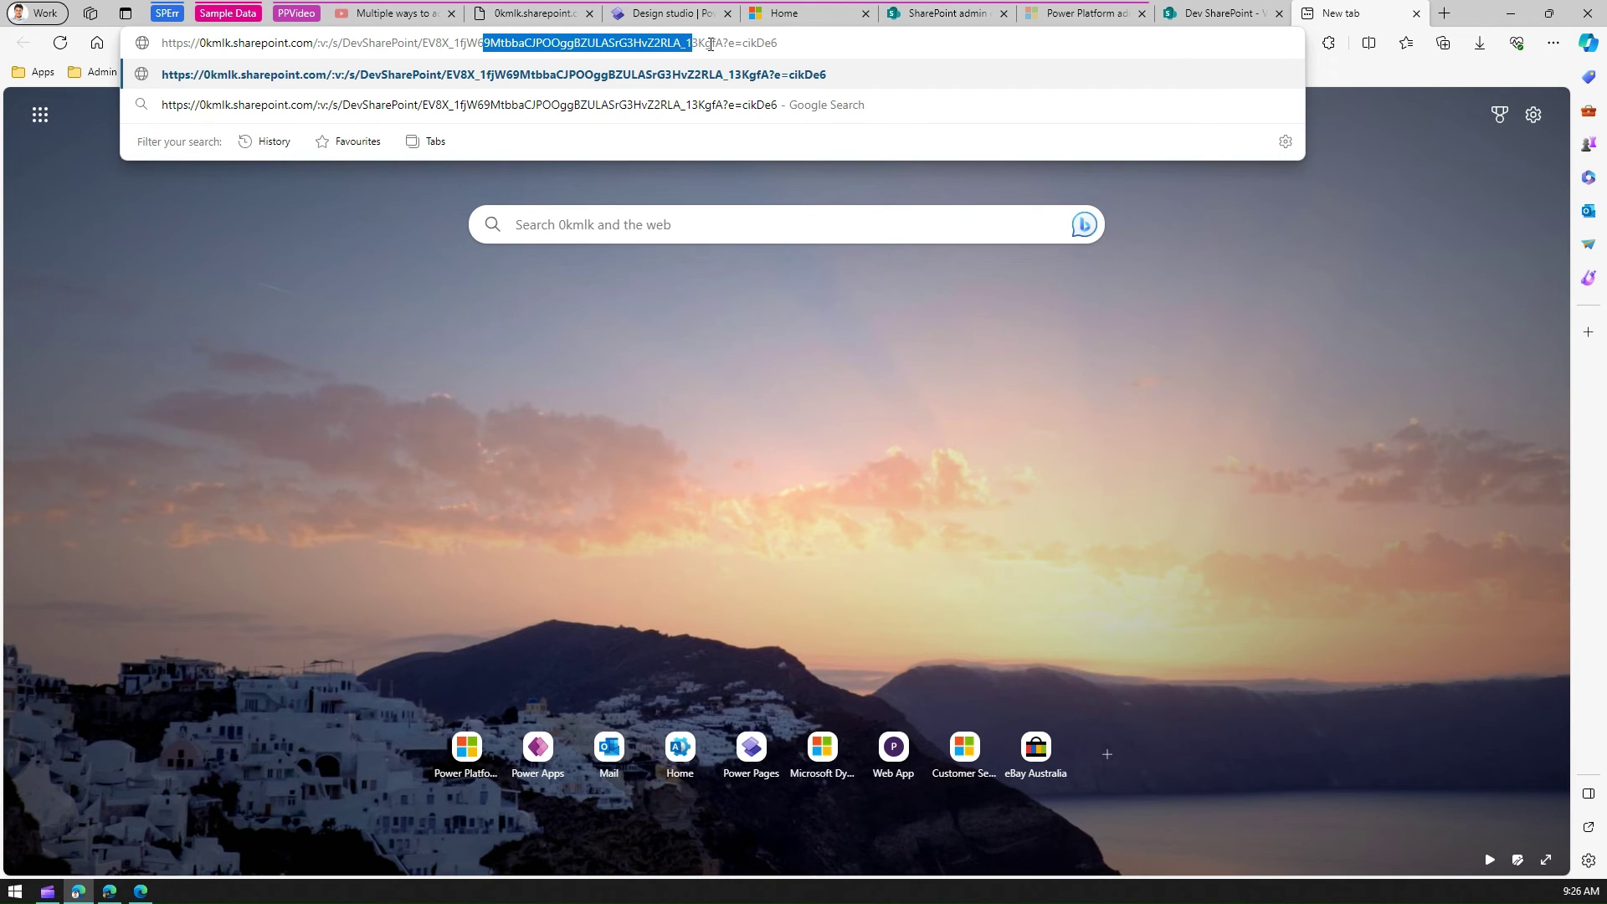
- Dismiss the Link copied notice and compare the library's site path in the URL
left_click(1209, 15)
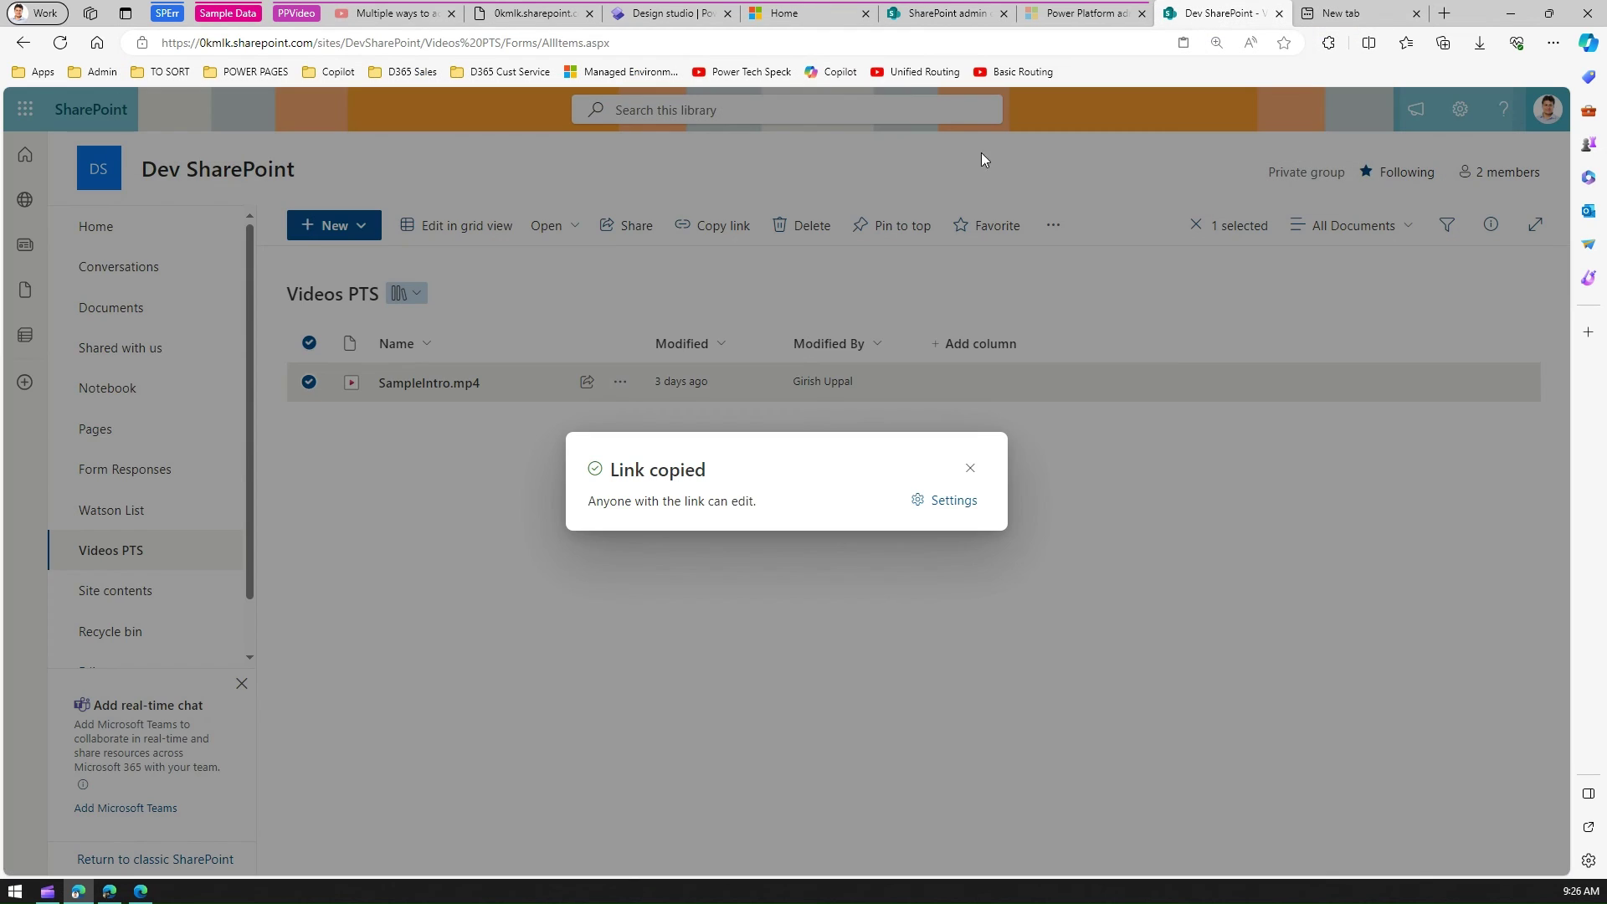
left_click(971, 466)
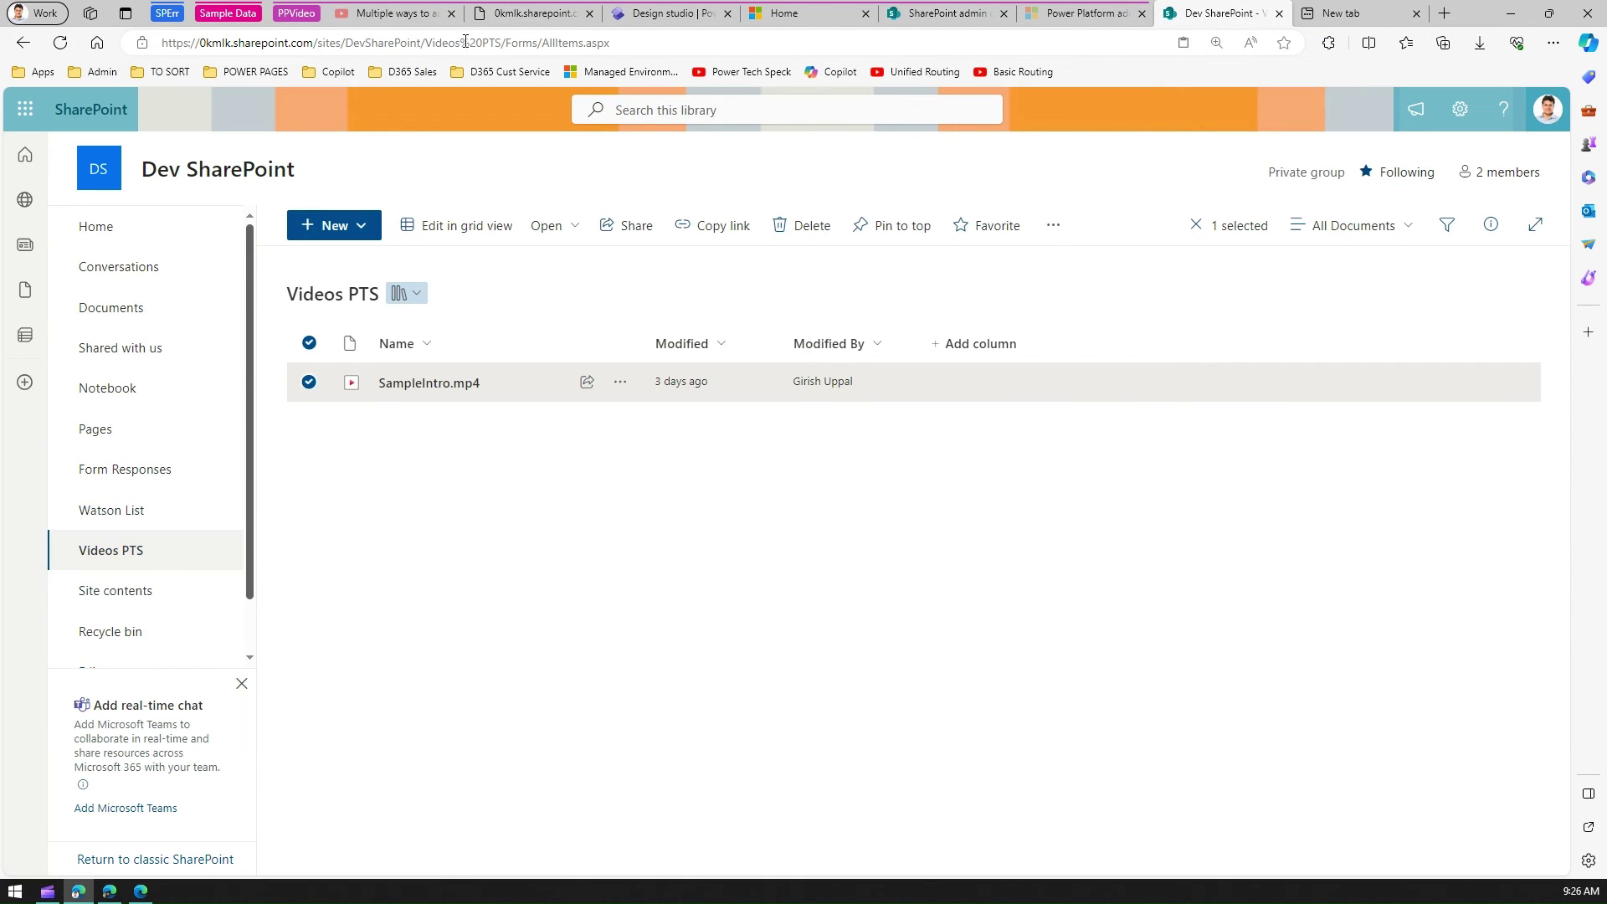
left_click_drag(500, 43, 137, 25)
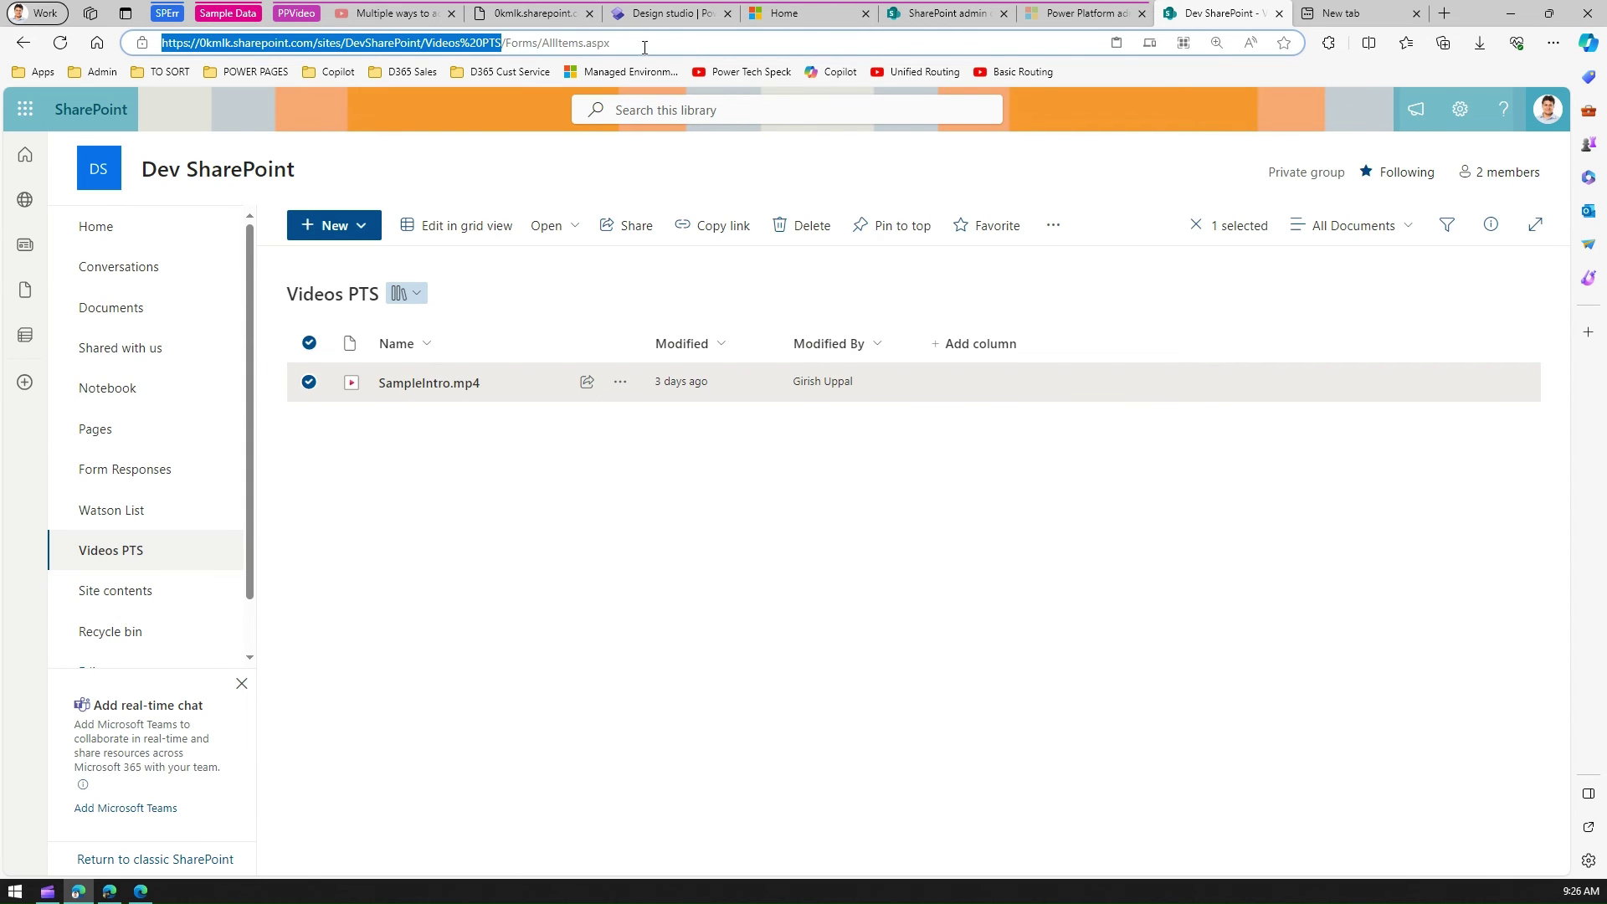
left_click(422, 469)
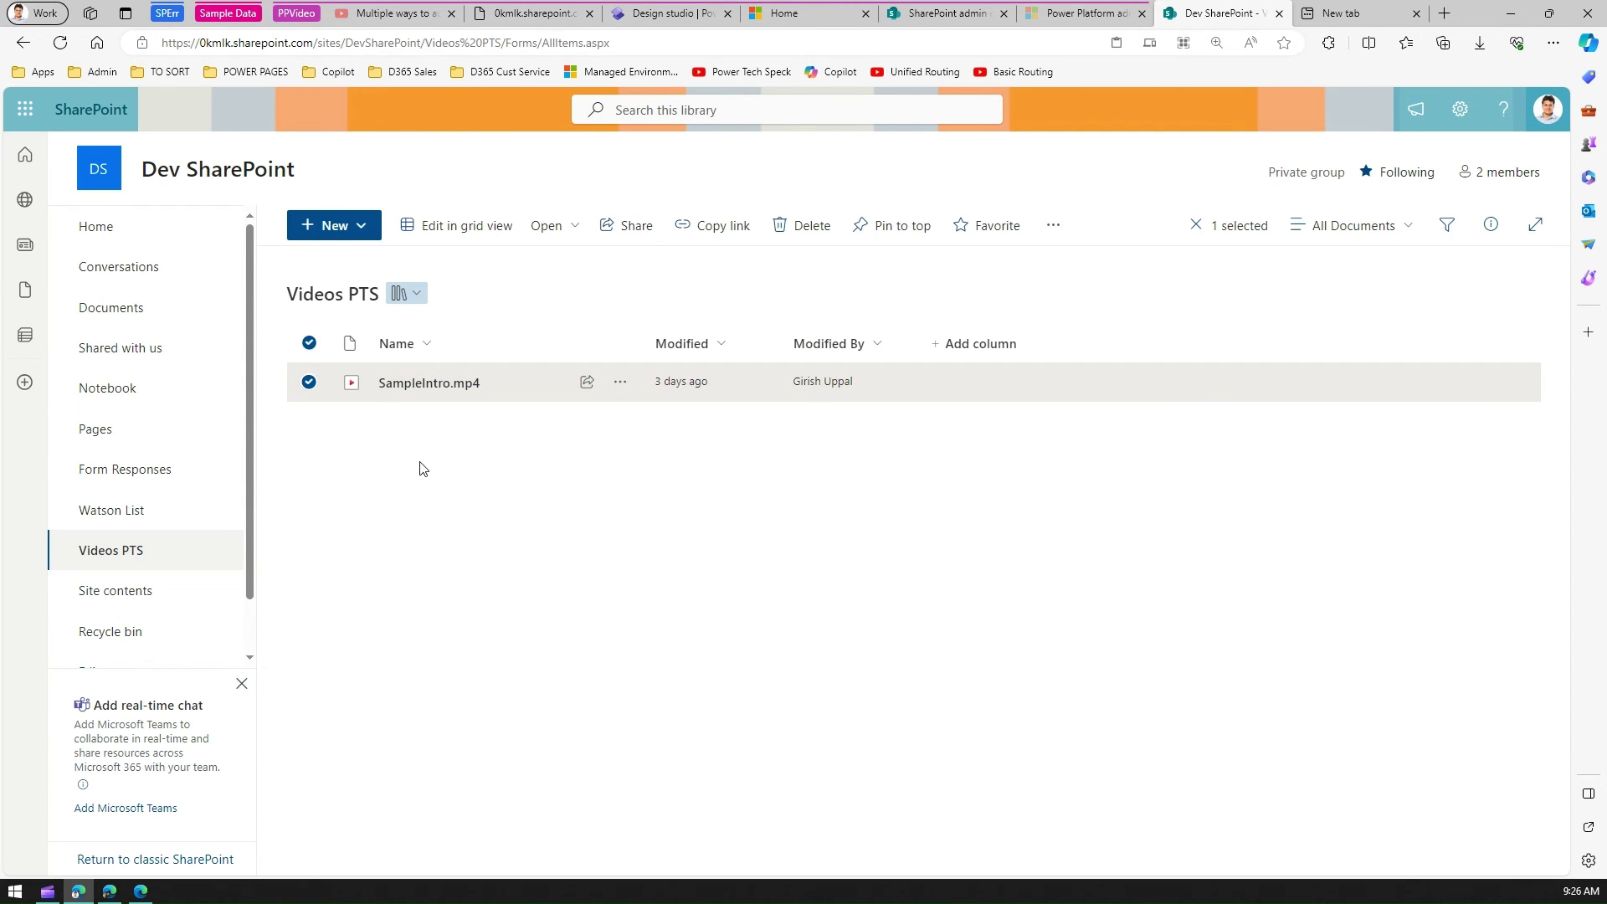
- Copy SampleIntro.mp4's direct path link from its details pane
left_click(306, 384)
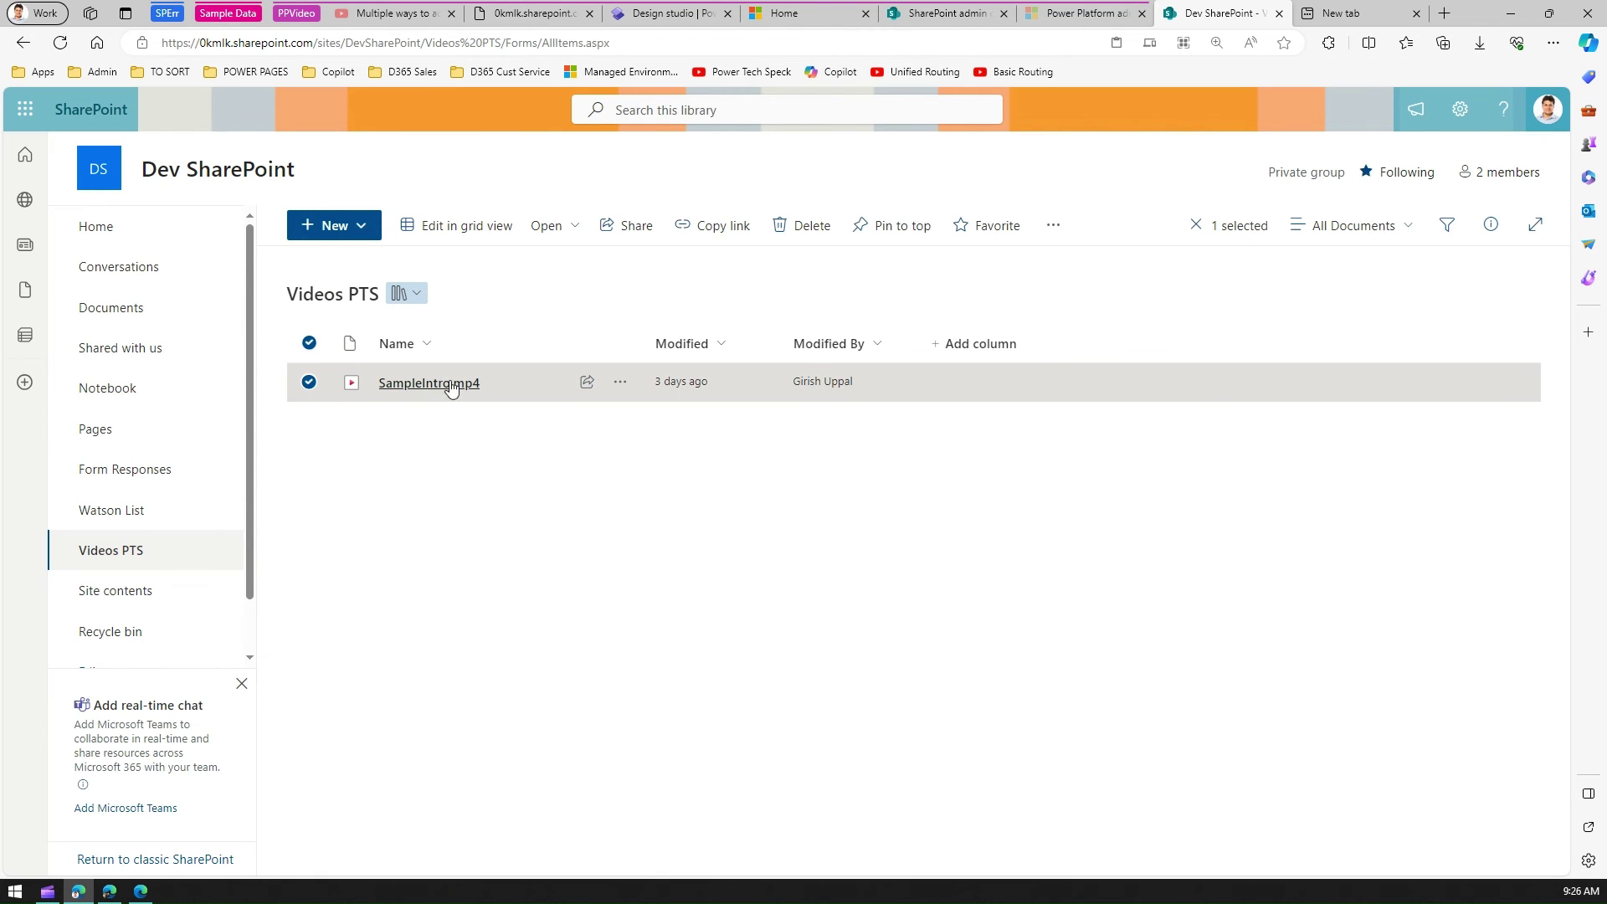
left_click(1490, 224)
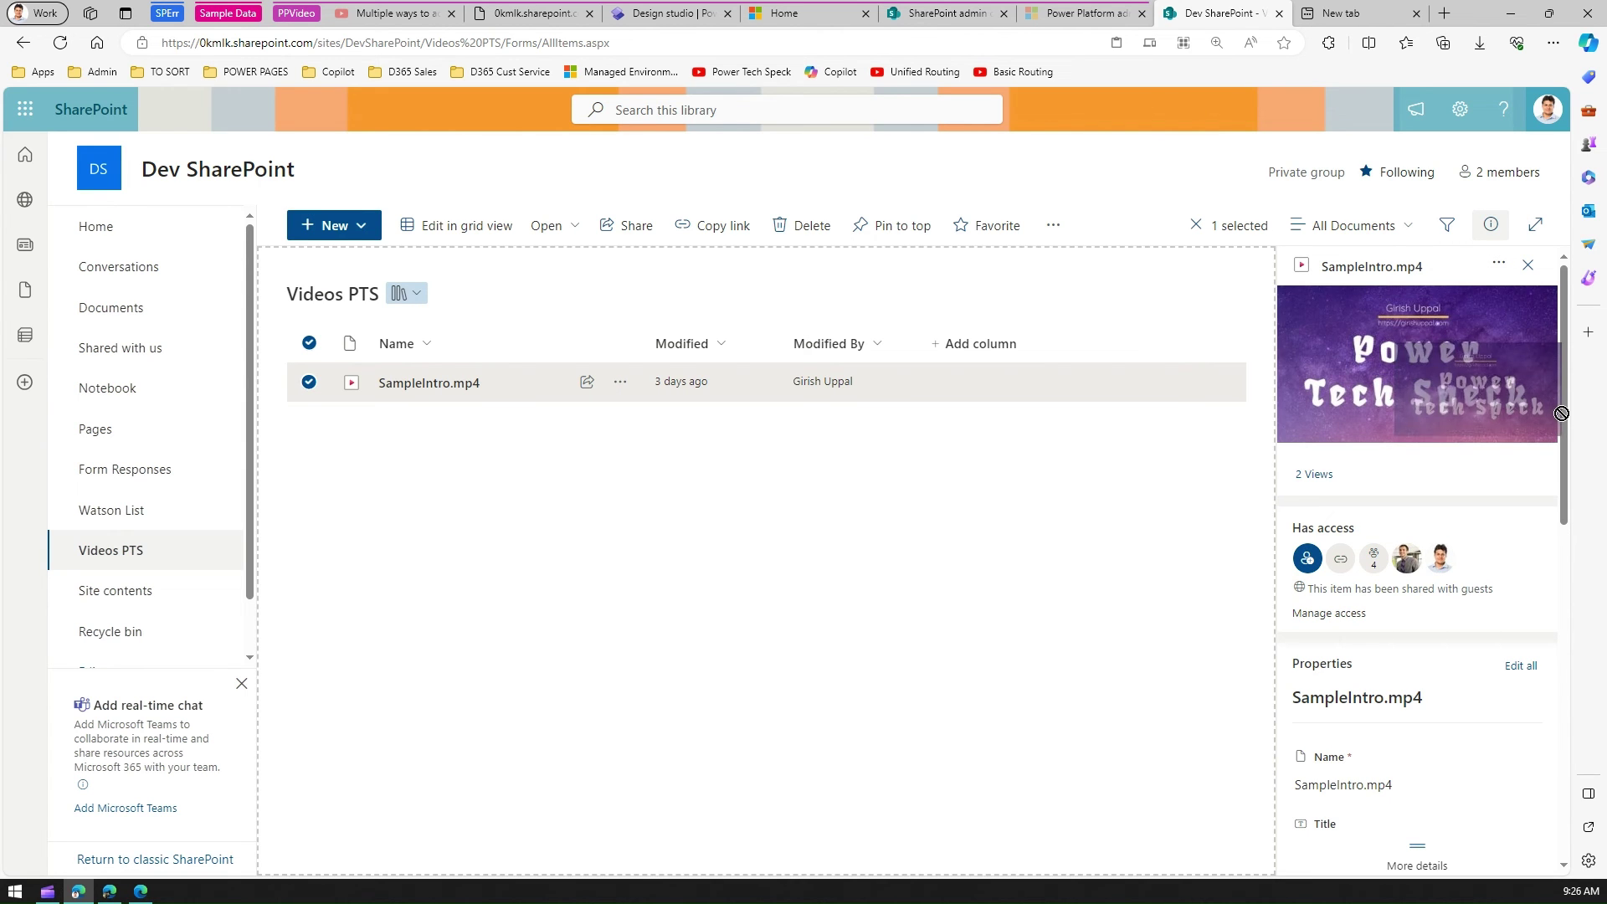
scroll(1570, 427, "down", 1)
left_click_drag(1569, 427, 1594, 875)
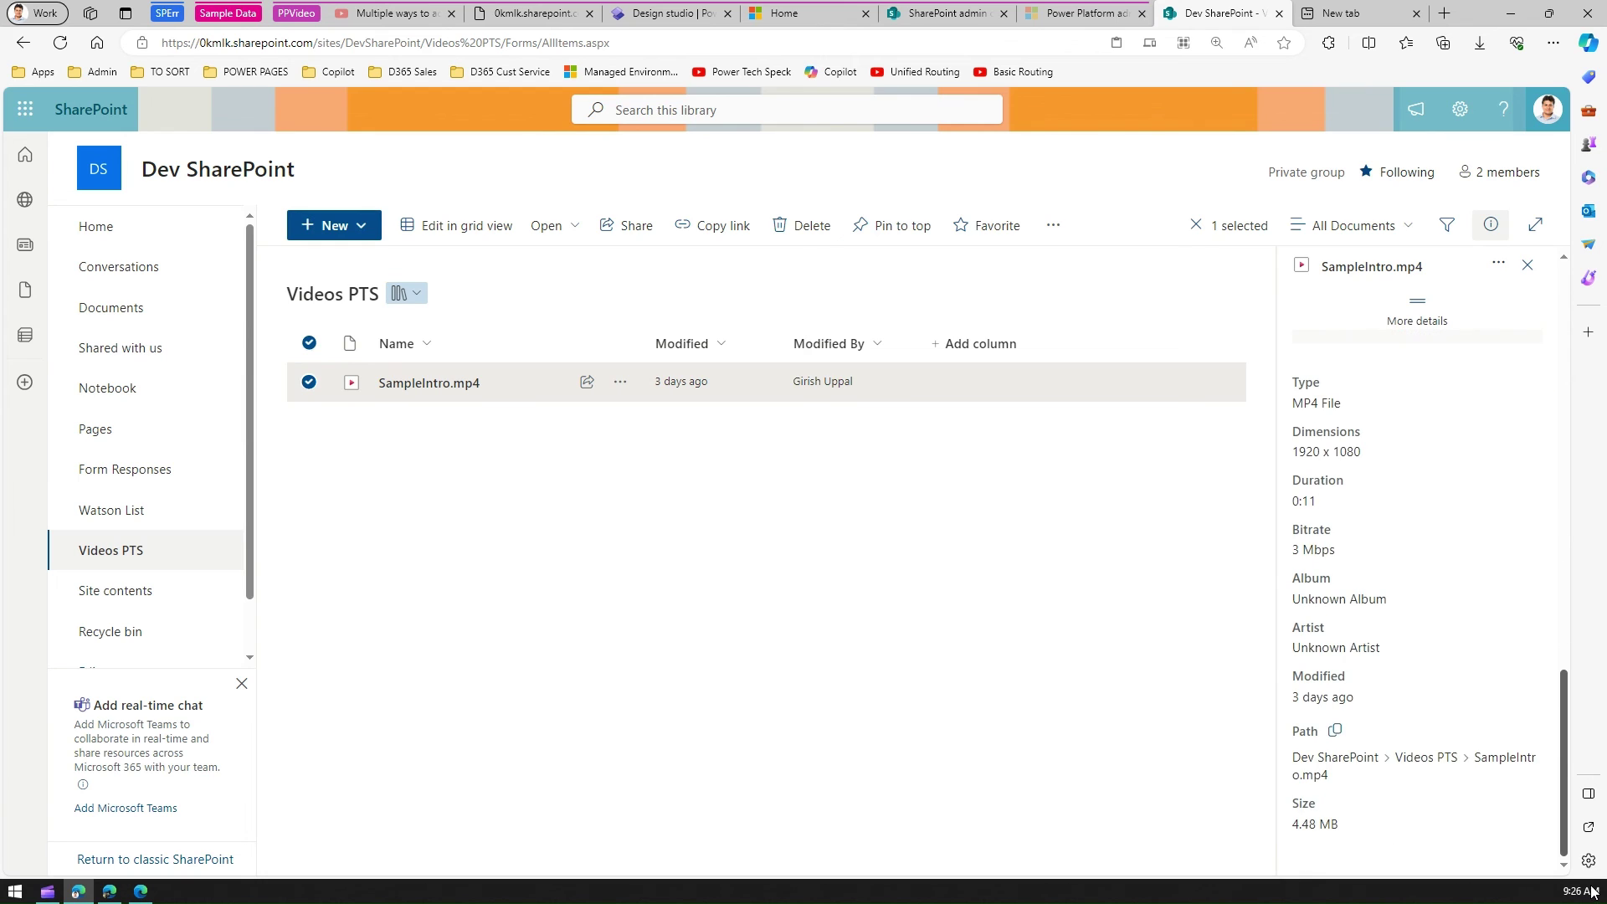
left_click(1334, 733)
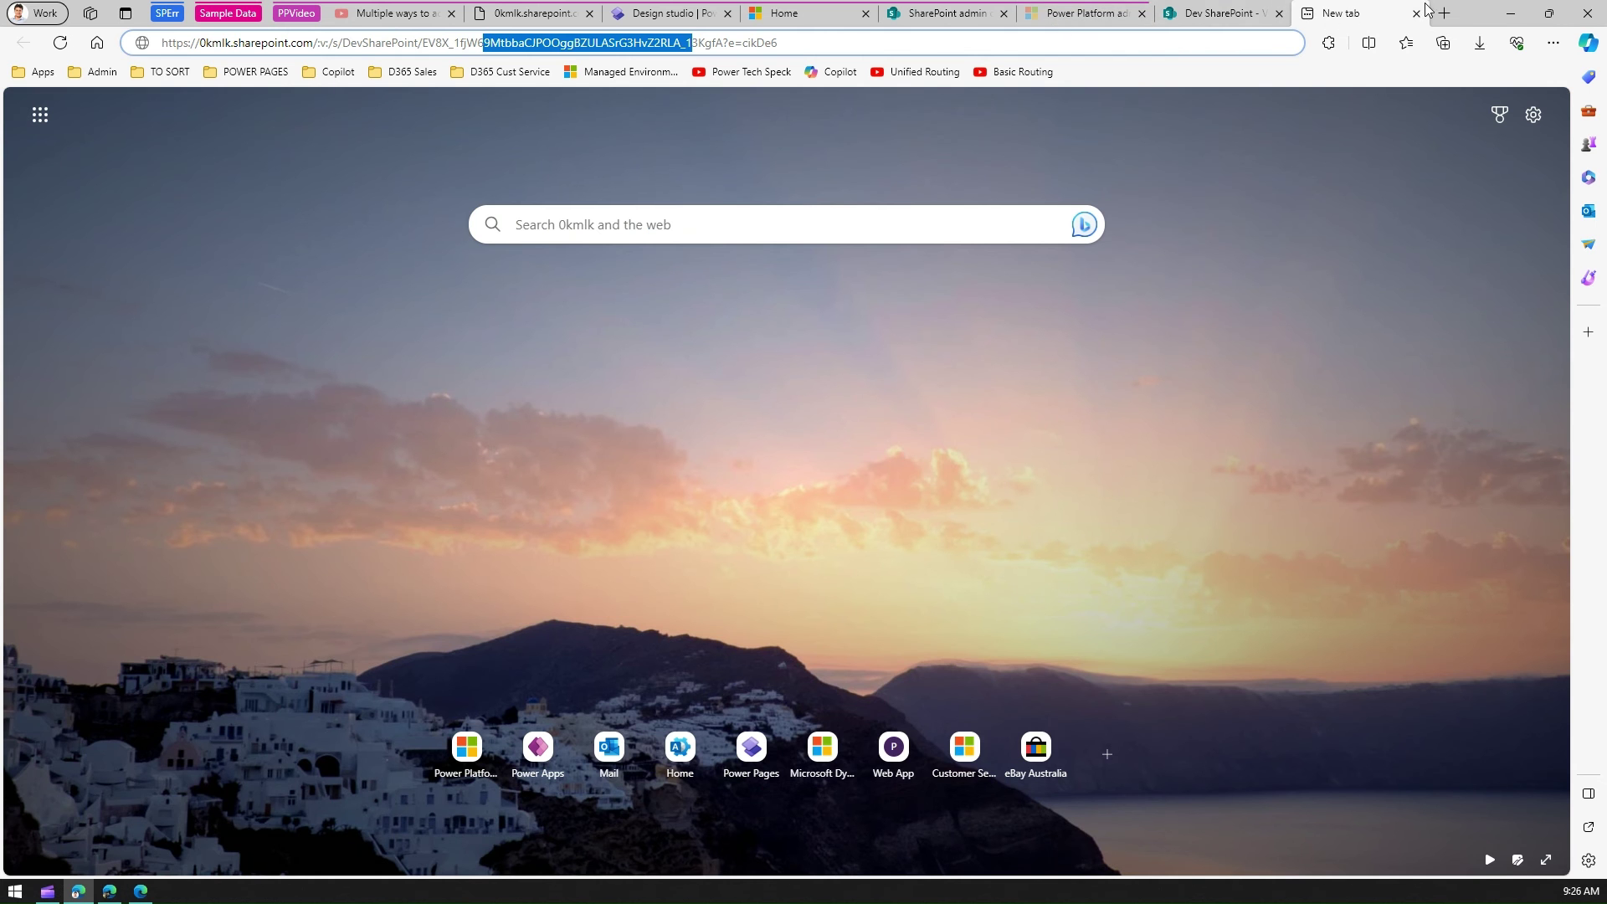
- Paste the direct link into a new tab, then reopen the video's actions in the library
key("ctrl+t")
key("ctrl+v")
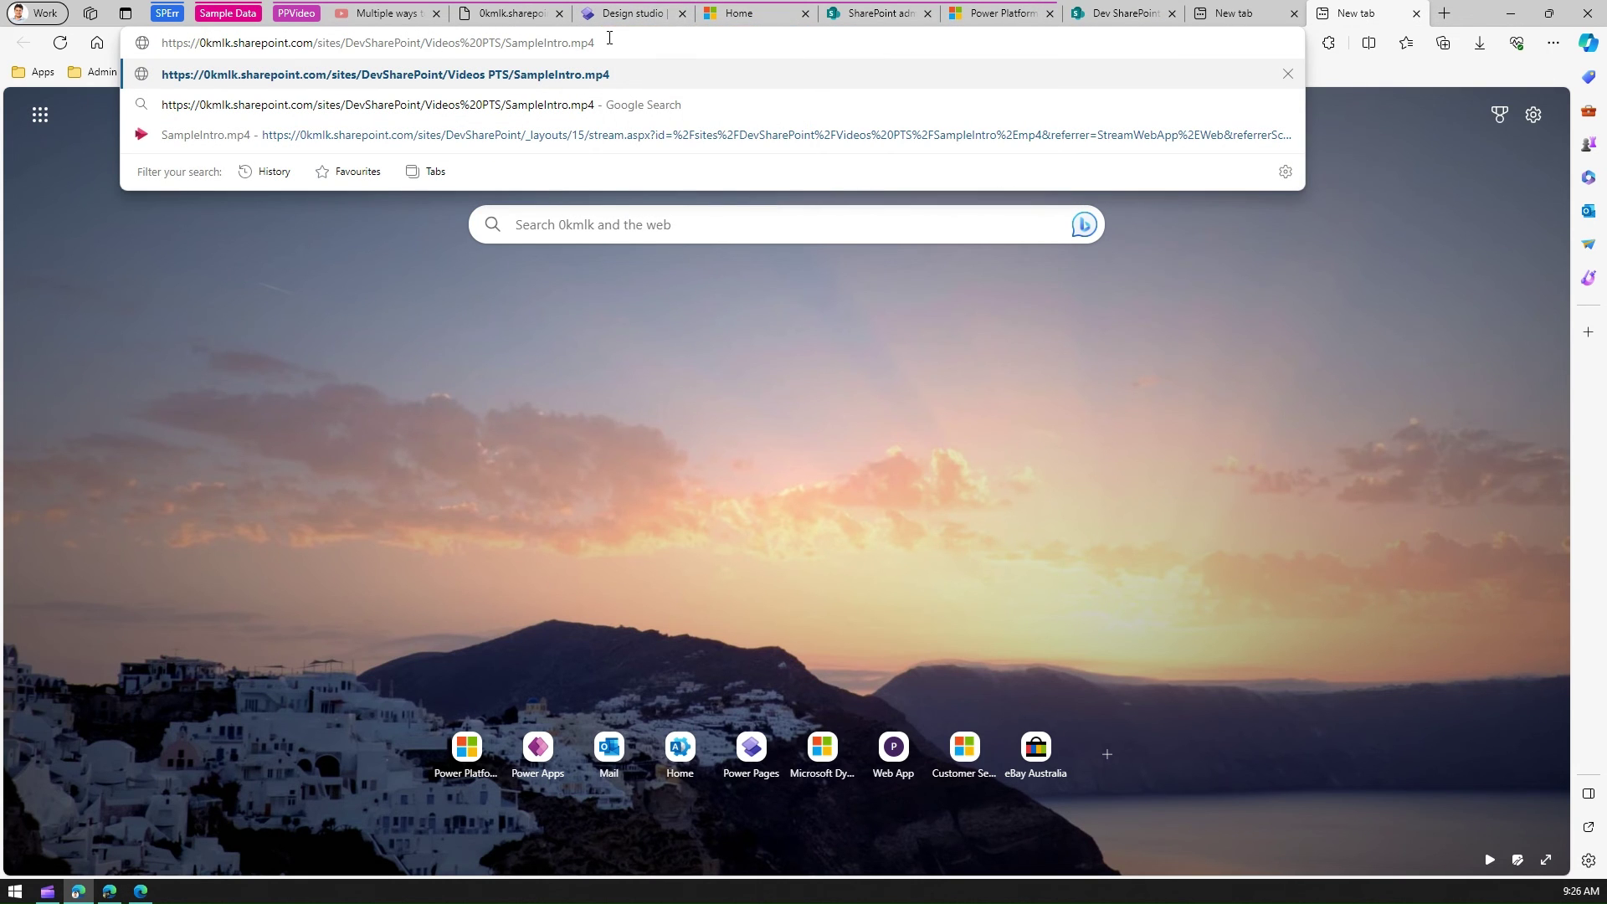
left_click(1122, 15)
left_click(622, 383)
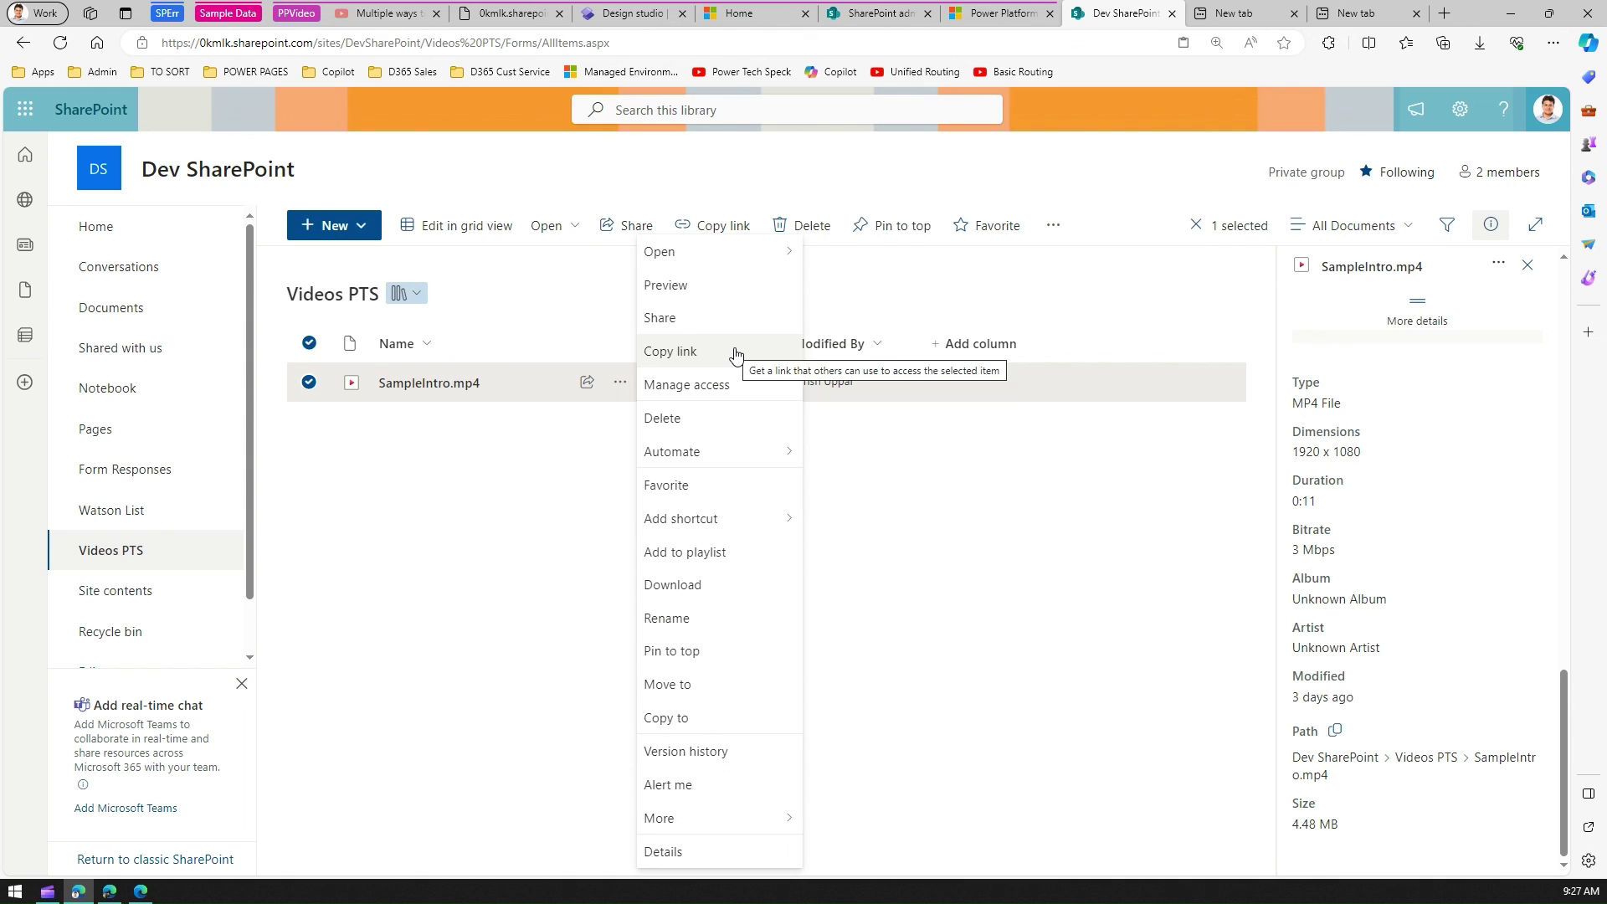
- Return to the design studio showing V1's embedded Power Tech Speck video
mouse_move(727, 828)
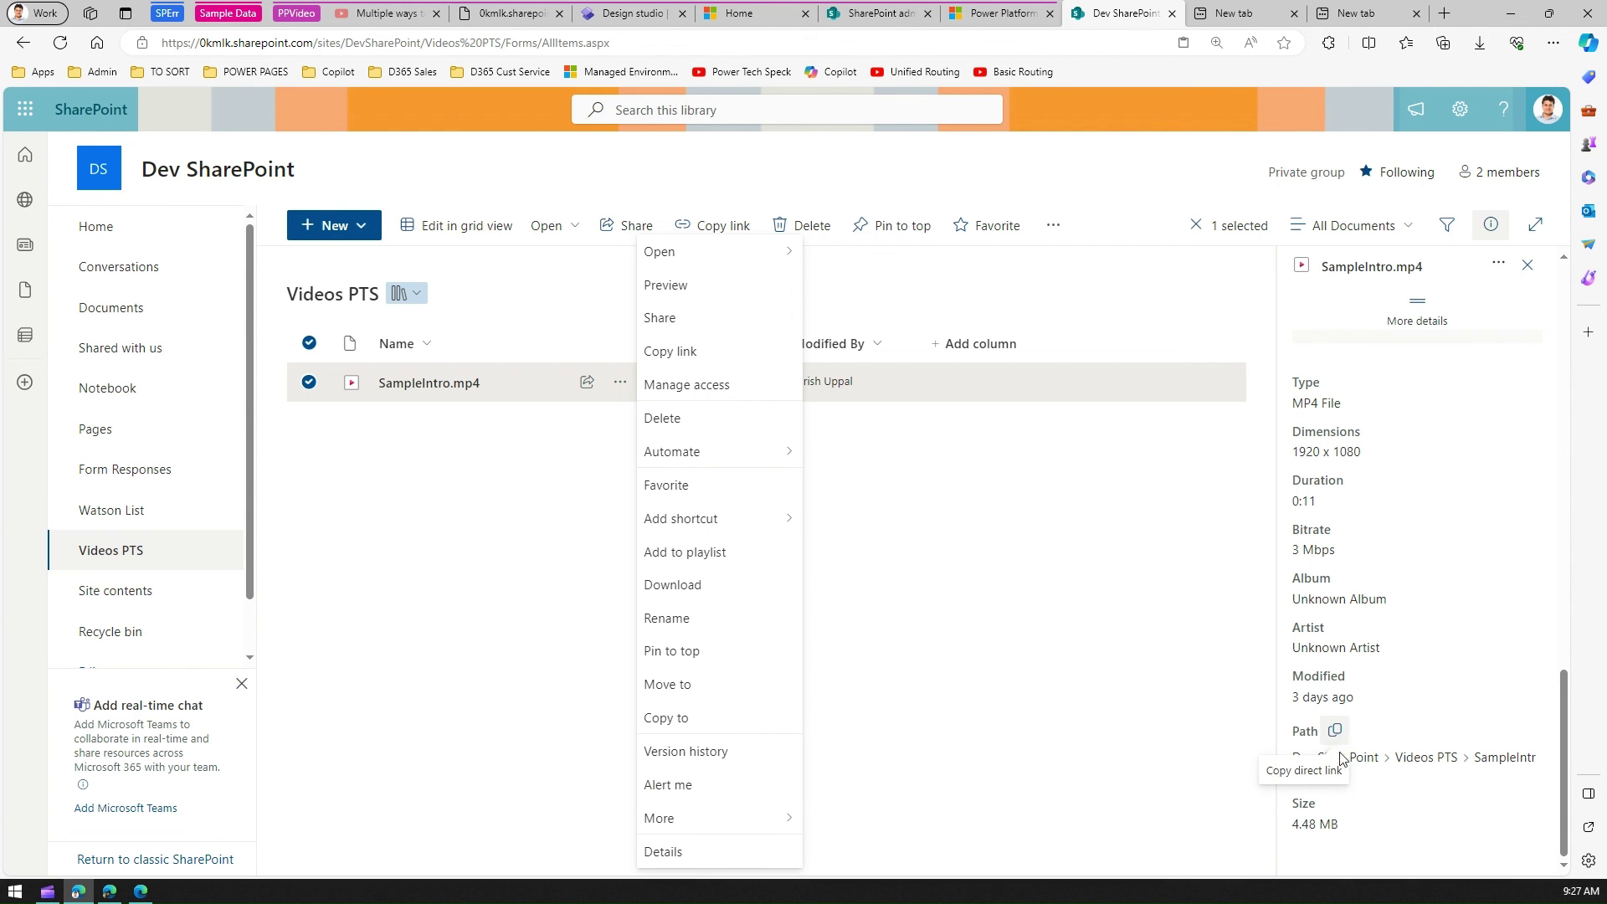
left_click(627, 14)
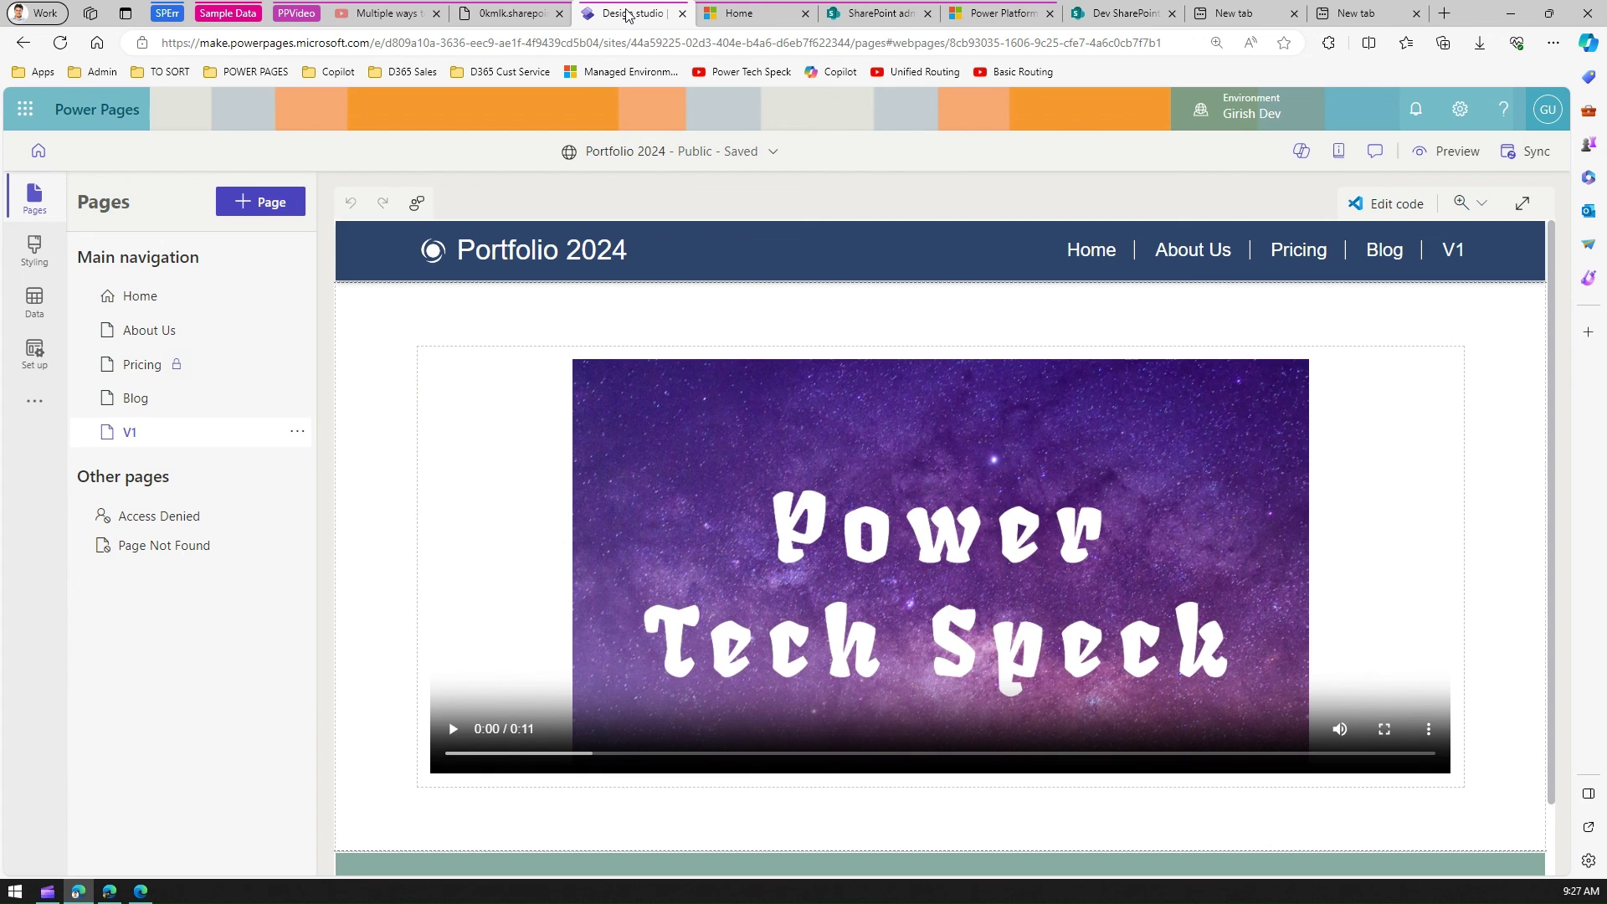